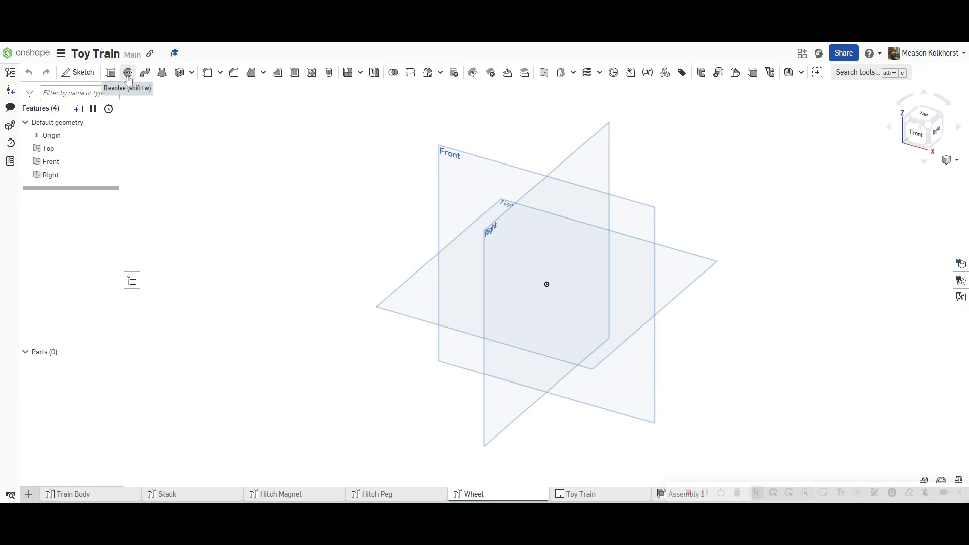
Step: Start a sketch on the Front plane and draw a 1 in vertical line upward from the origin
{"action": "left_click", "coordinate": [95, 75]}
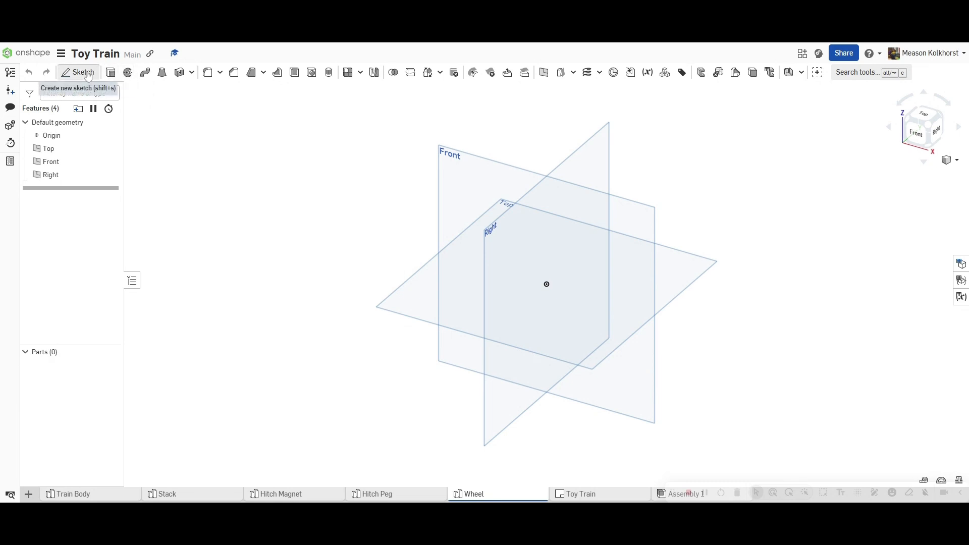
{"action": "left_click", "coordinate": [461, 190]}
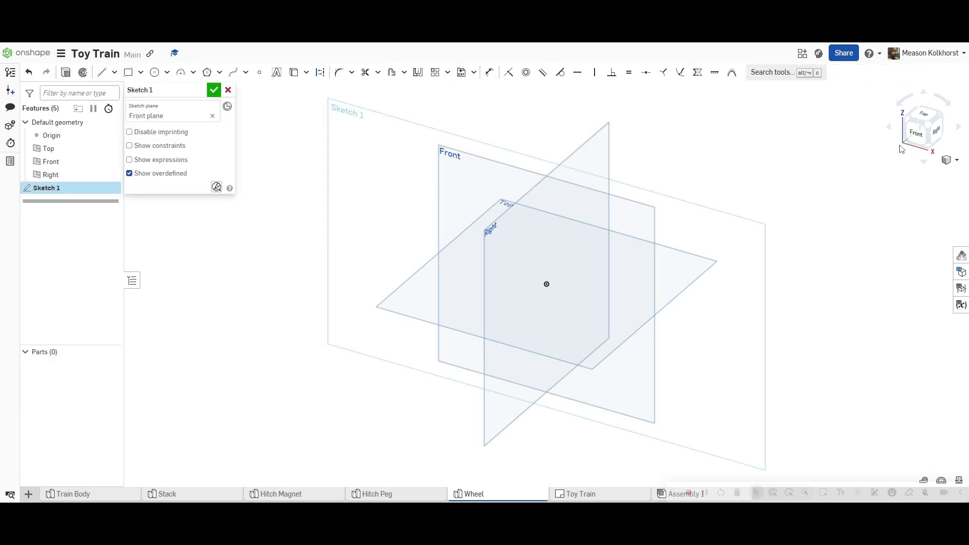
{"action": "key", "text": "n"}
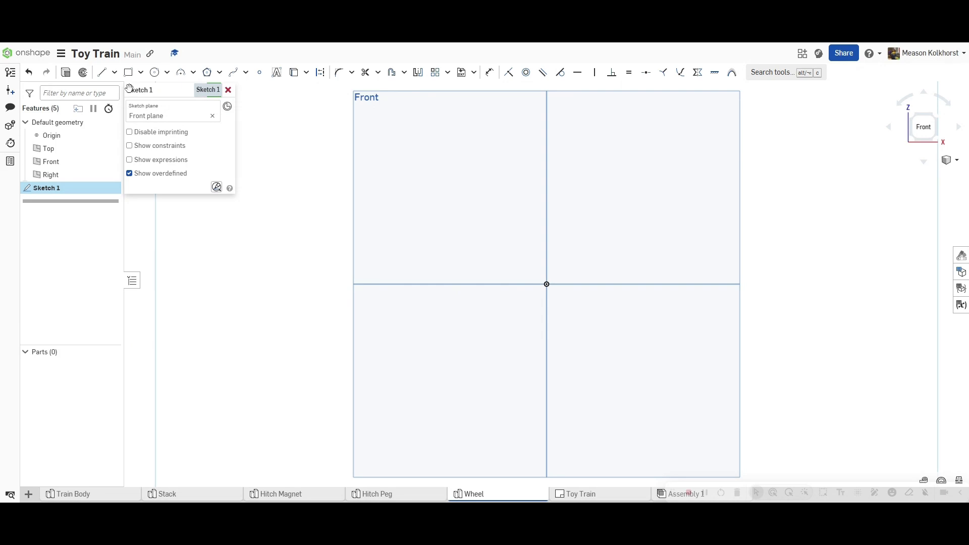
{"action": "left_click", "coordinate": [103, 73]}
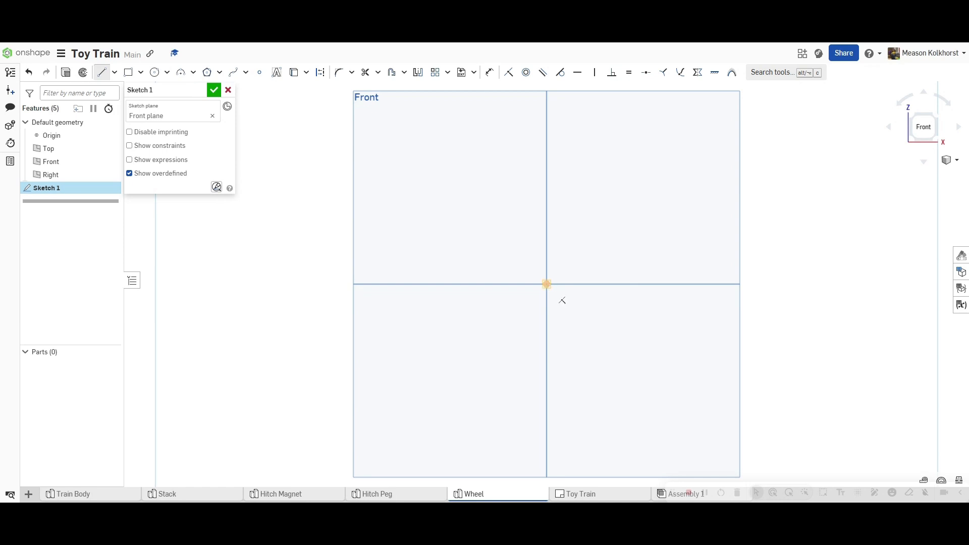
{"action": "left_click", "coordinate": [547, 284]}
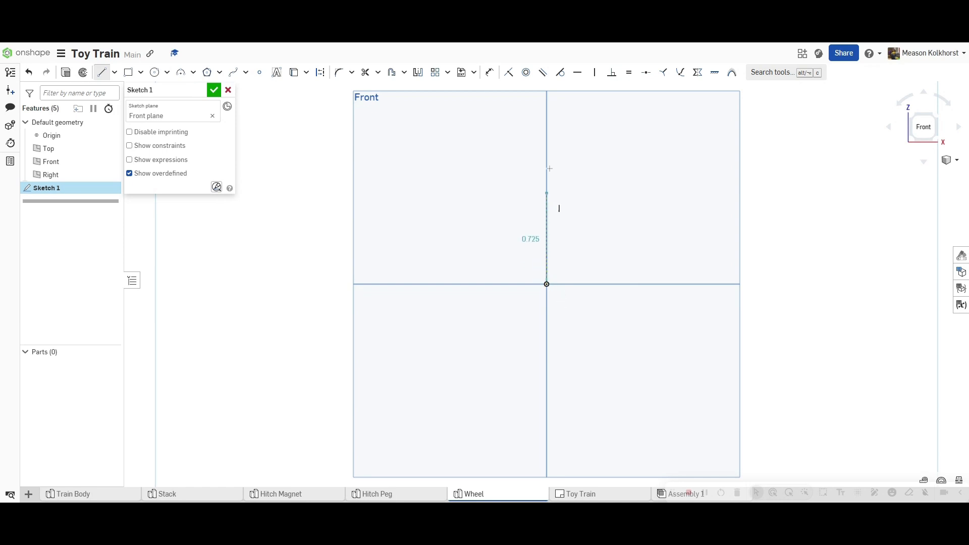
{"action": "left_click", "coordinate": [546, 121]}
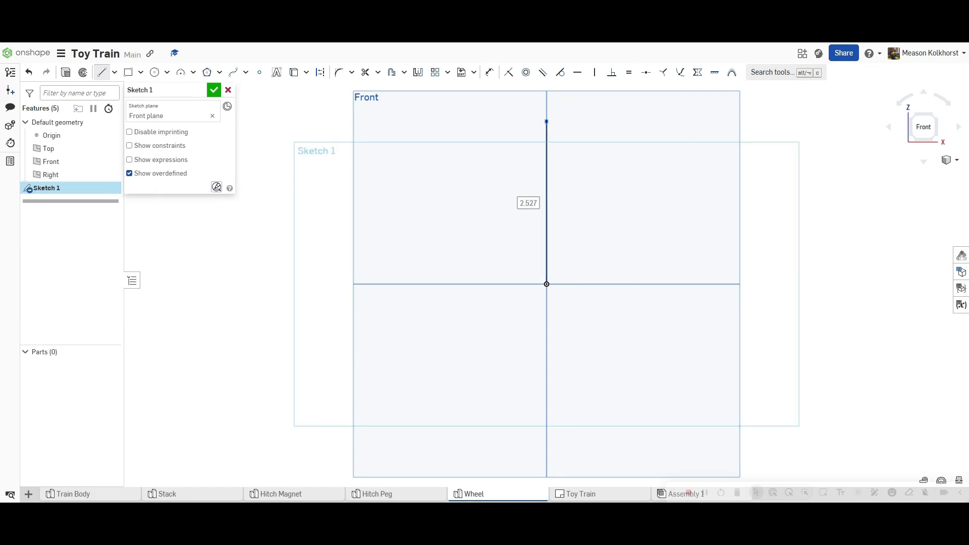
{"action": "type", "text": "1"}
{"action": "key", "text": "Return"}
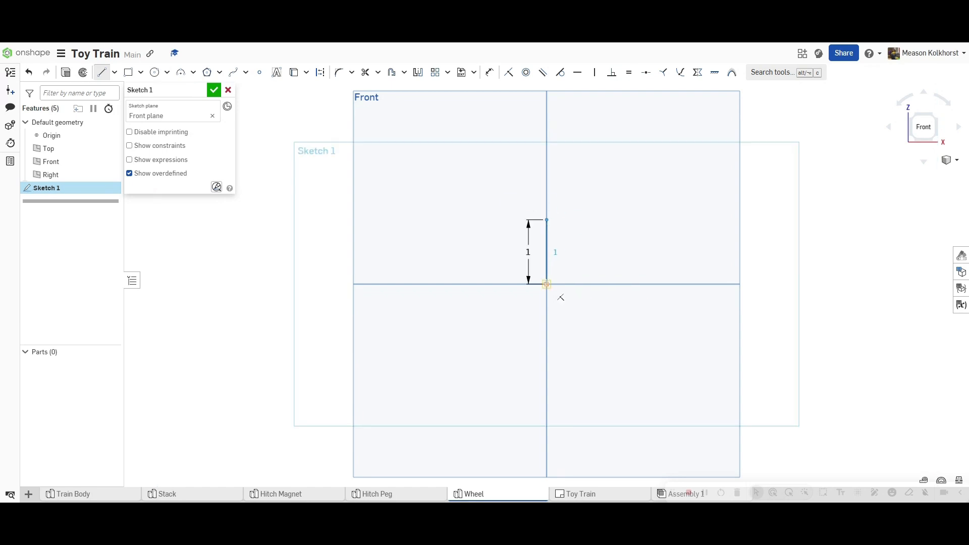
Step: Draw a 0.25 in horizontal line rightward from the vertical line's upper end, followed by a 0.25 in line straight down
{"action": "scroll", "coordinate": [554, 254], "scroll_direction": "up", "scroll_amount": 6}
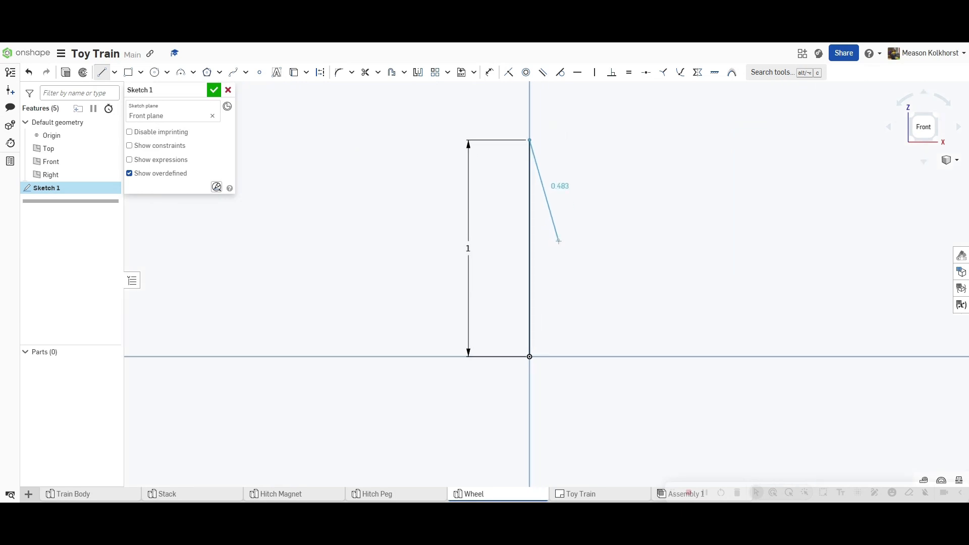
{"action": "left_click", "coordinate": [595, 142]}
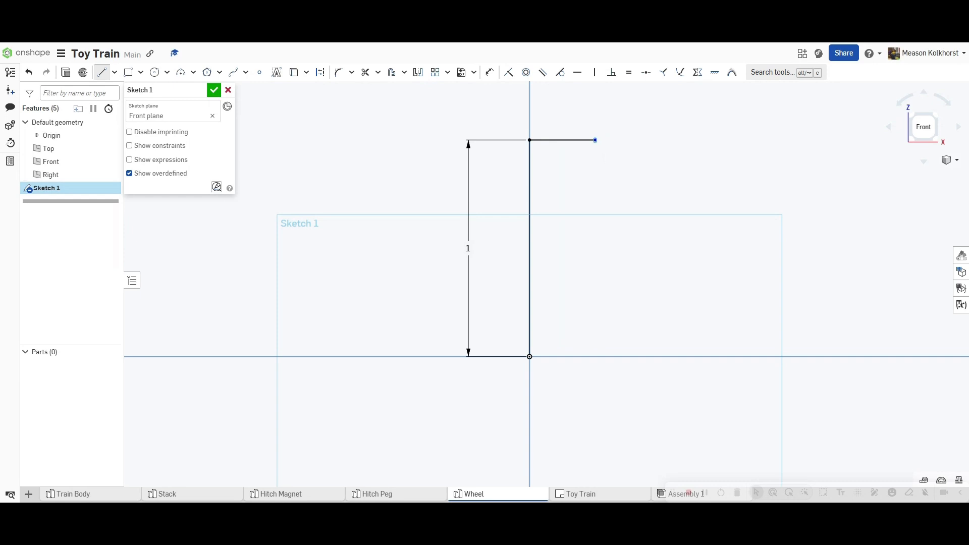
{"action": "type", "text": "0.25"}
{"action": "key", "text": "Return"}
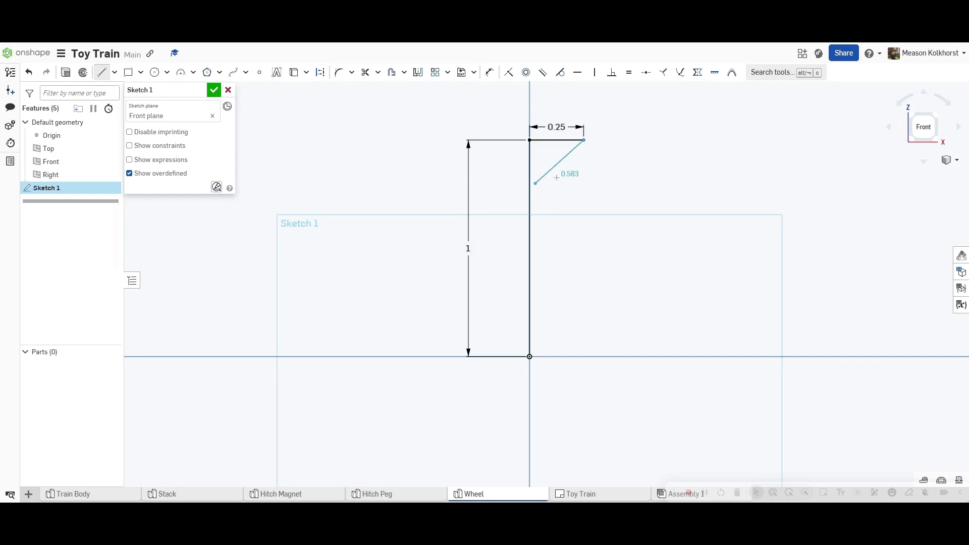
{"action": "left_click", "coordinate": [583, 200]}
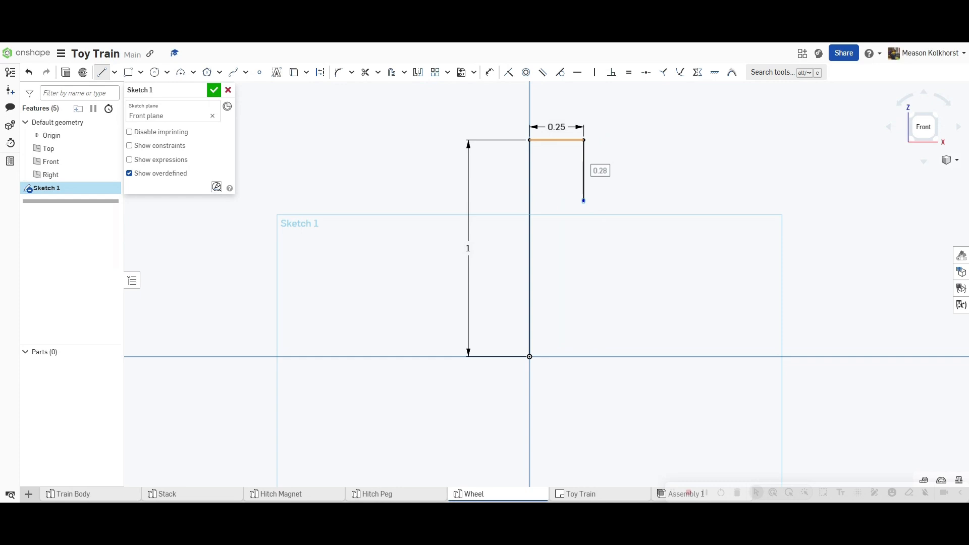
{"action": "type", "text": "0.25"}
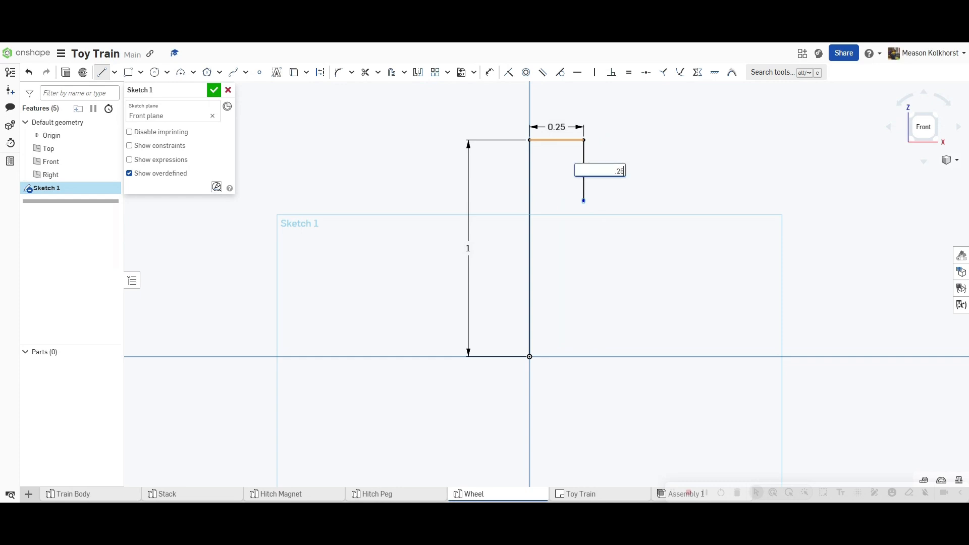
{"action": "key", "text": "Return"}
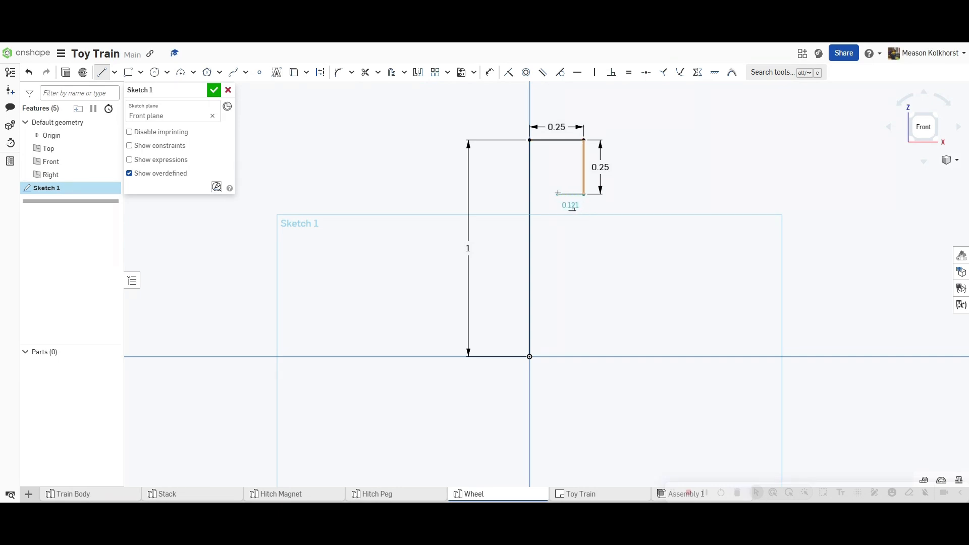
Step: Continue the profile with a 0.125 in horizontal line back toward the long vertical line and a 0.5 in line straight down
{"action": "left_click", "coordinate": [557, 194]}
{"action": "type", "text": ".125"}
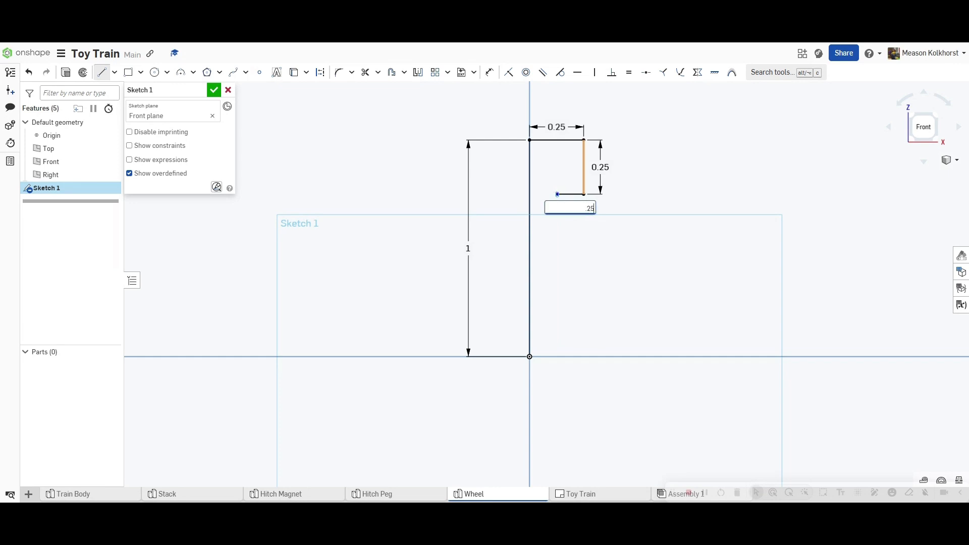
{"action": "key", "text": "Return"}
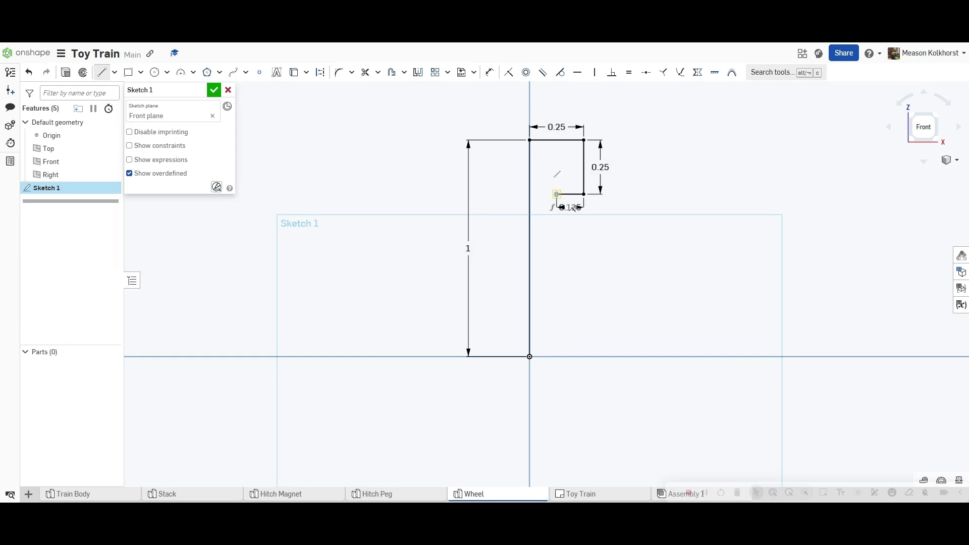
{"action": "left_click", "coordinate": [557, 194]}
{"action": "left_click", "coordinate": [556, 297]}
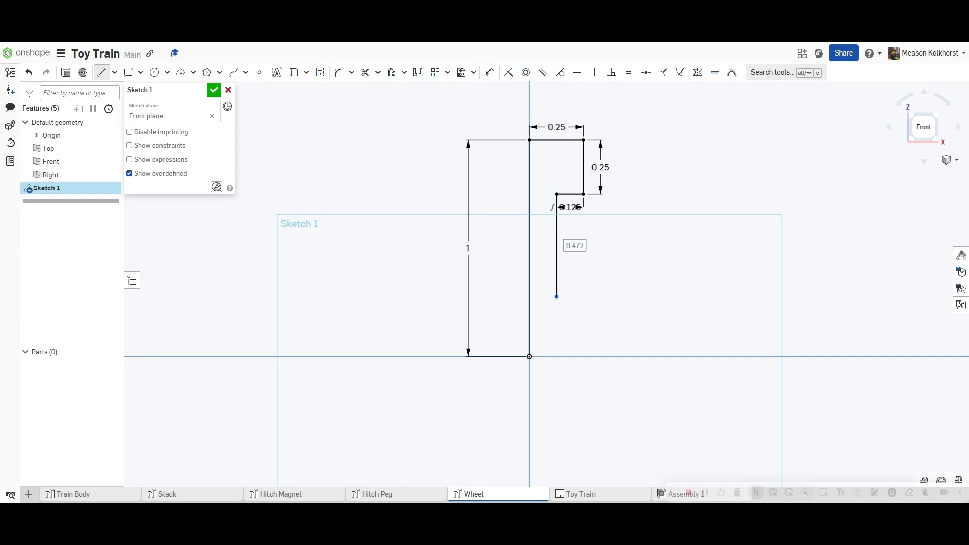
{"action": "type", "text": ".5"}
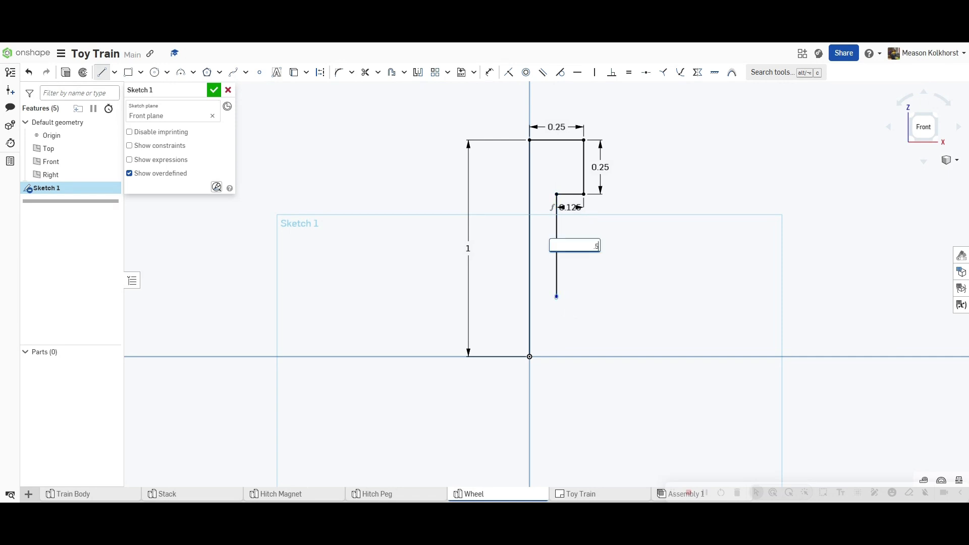
{"action": "key", "text": "Return"}
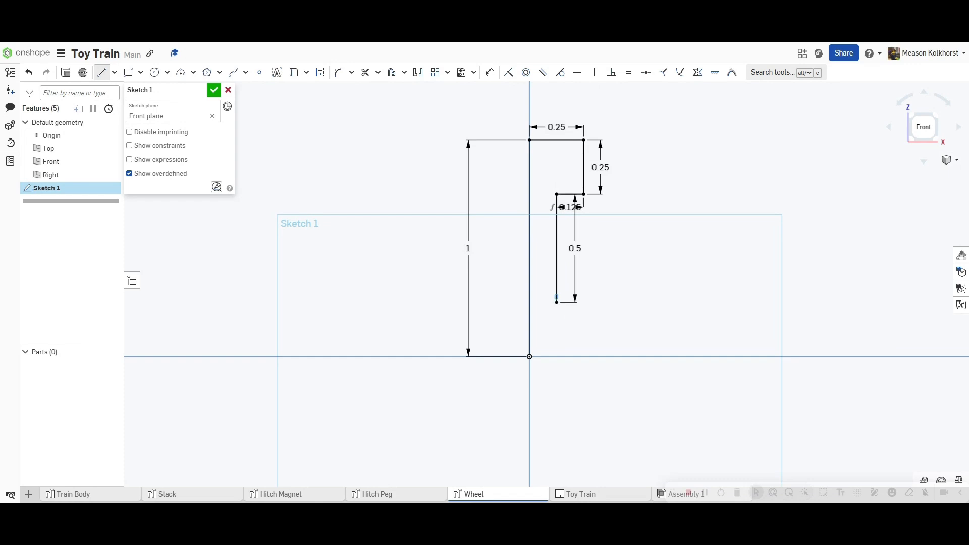
Step: Close the profile with a 0.125 in line outward, a 0.25 in line down to the origin's level, and a horizontal line to the origin
{"action": "left_click", "coordinate": [556, 301]}
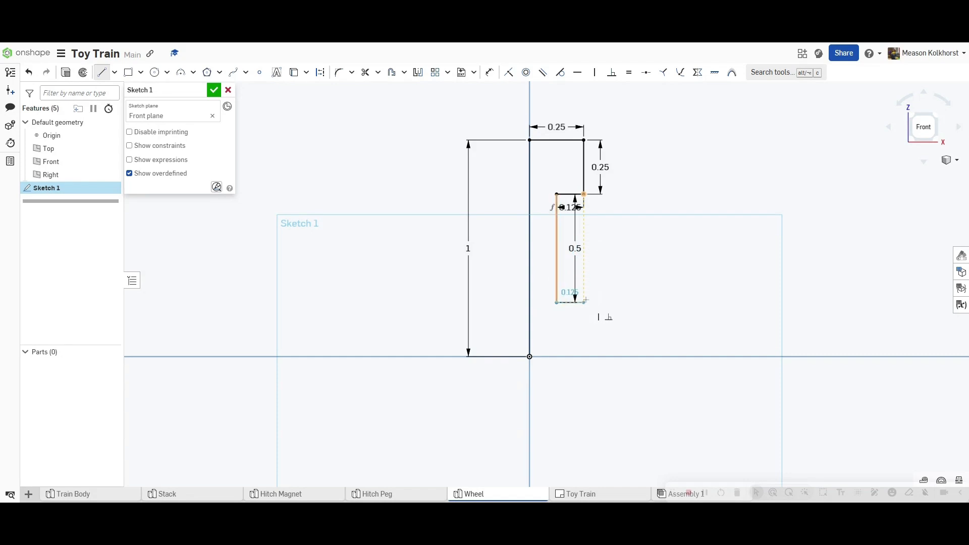
{"action": "left_click", "coordinate": [584, 302]}
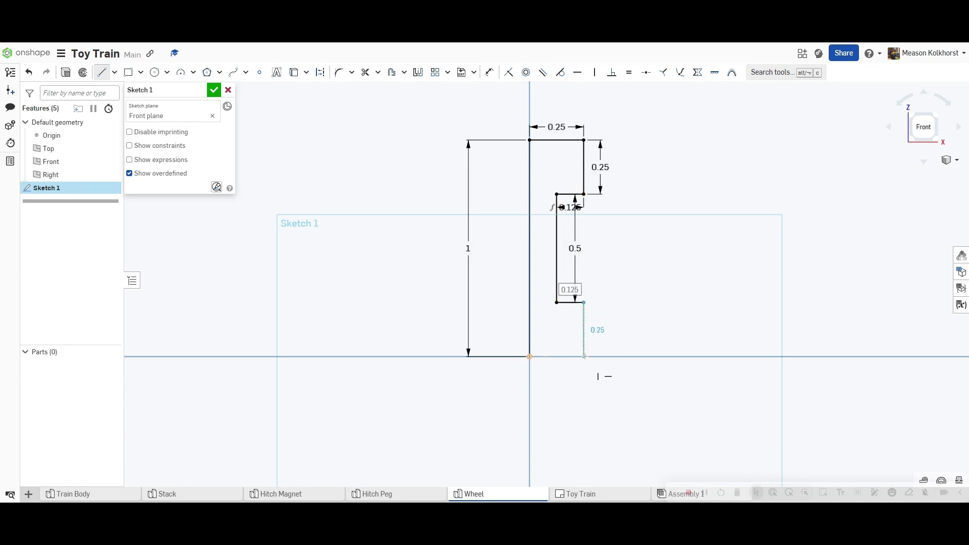
{"action": "left_click", "coordinate": [584, 356]}
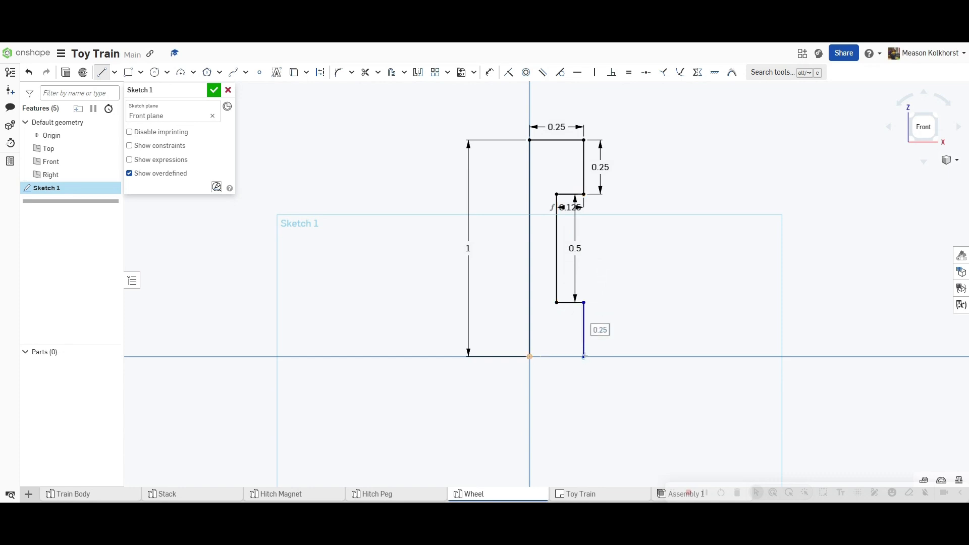
{"action": "left_click", "coordinate": [542, 367]}
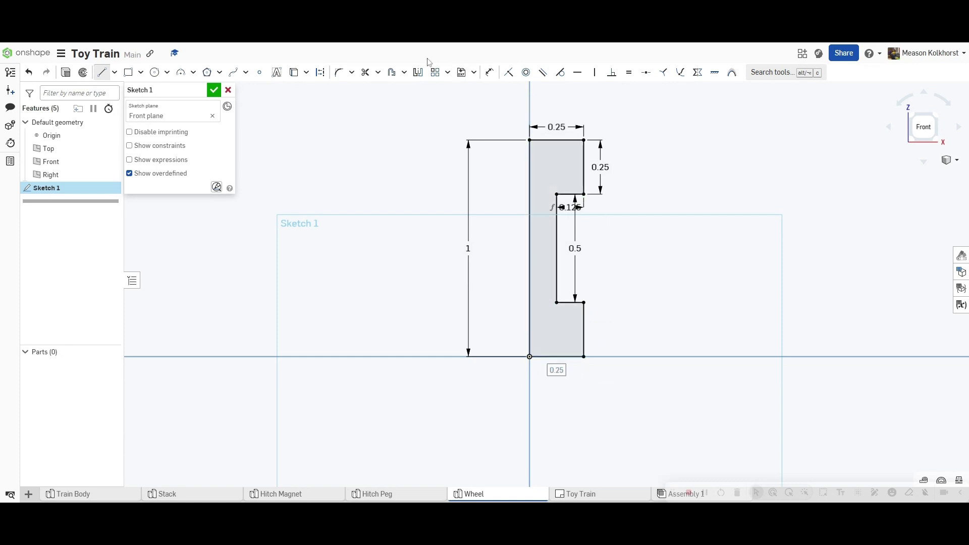
Step: Fillet the profile's corner at the origin with a 0.125 in radius
{"action": "left_click", "coordinate": [339, 75]}
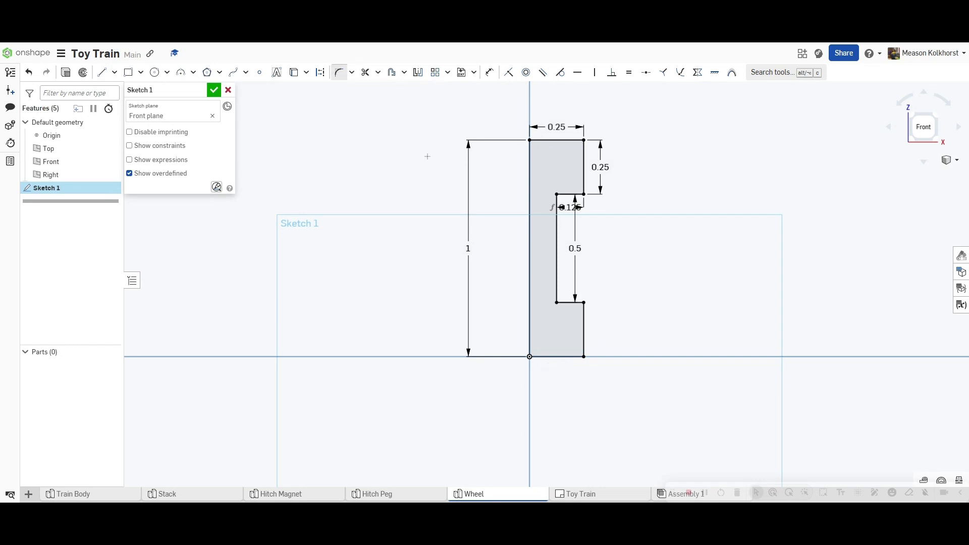
{"action": "left_click", "coordinate": [528, 323]}
{"action": "left_click", "coordinate": [548, 357]}
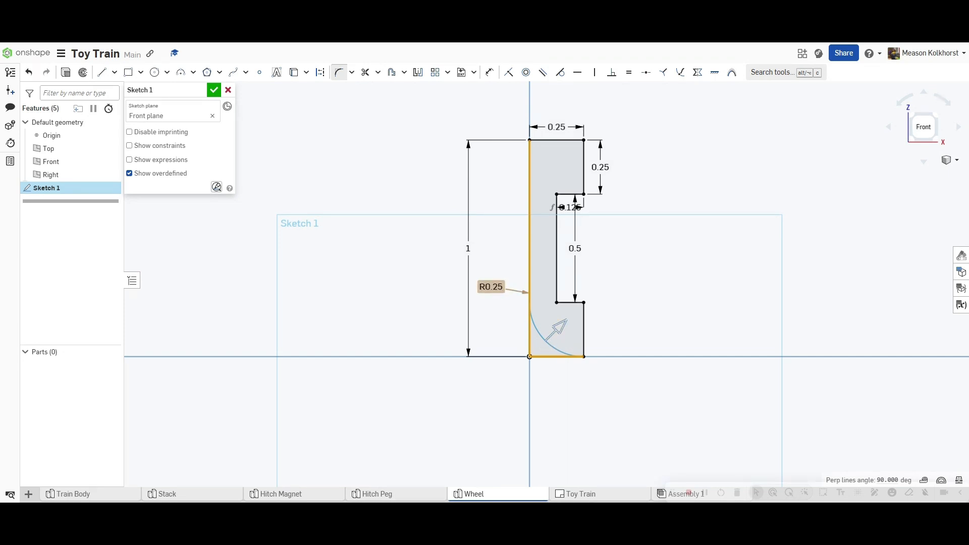
{"action": "type", "text": "0.125"}
{"action": "key", "text": "Return"}
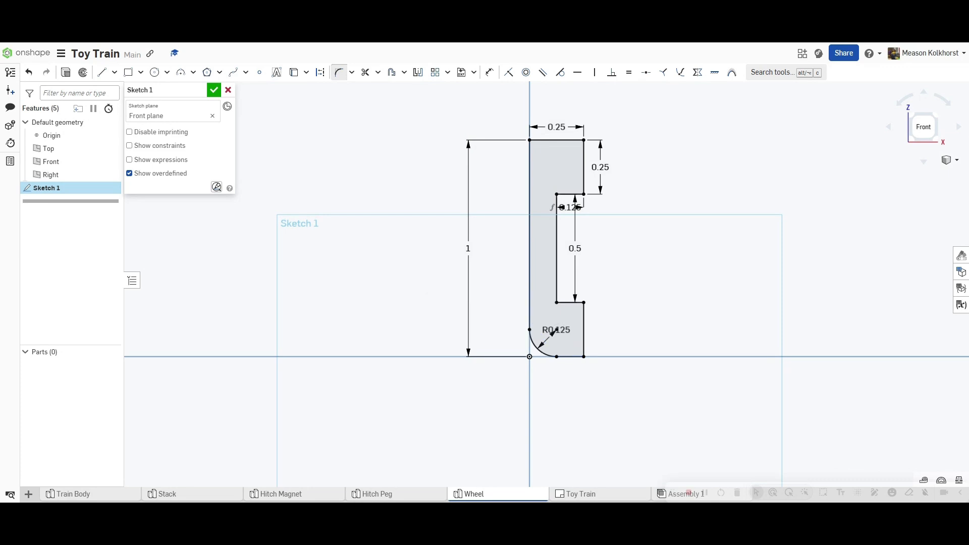
Step: Fillet the other lower corner of the profile with a 0.125 in radius and finish the sketch
{"action": "scroll", "coordinate": [558, 353], "scroll_direction": "up", "scroll_amount": 3}
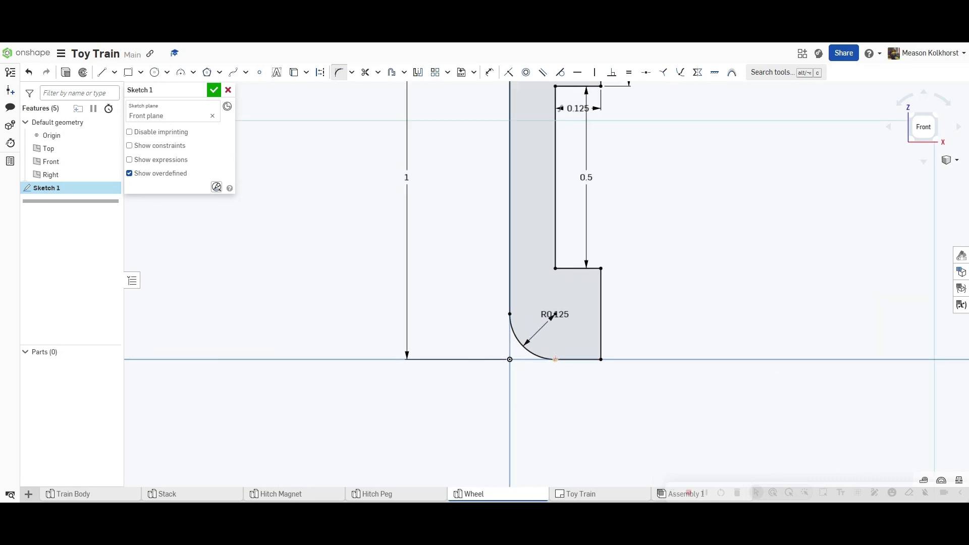
{"action": "left_click", "coordinate": [578, 360]}
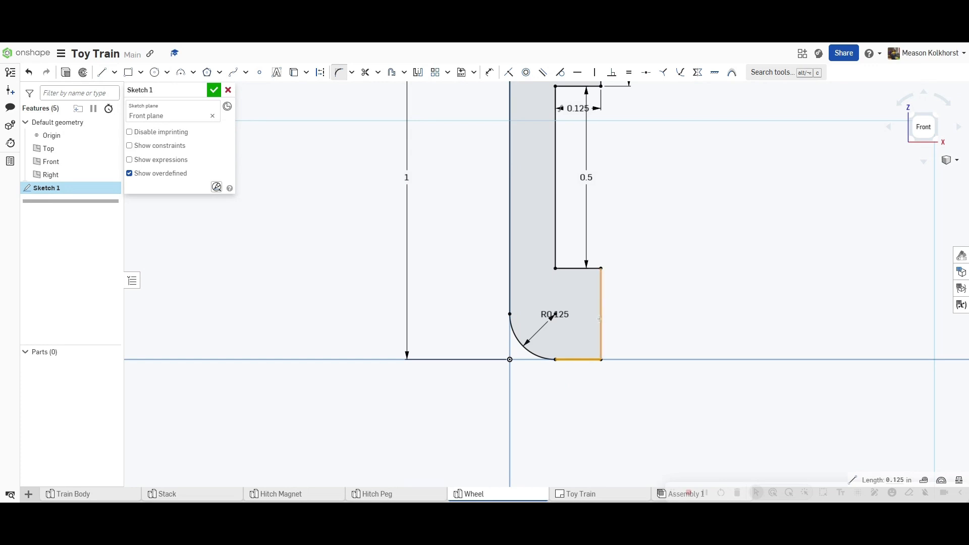
{"action": "left_click", "coordinate": [601, 334]}
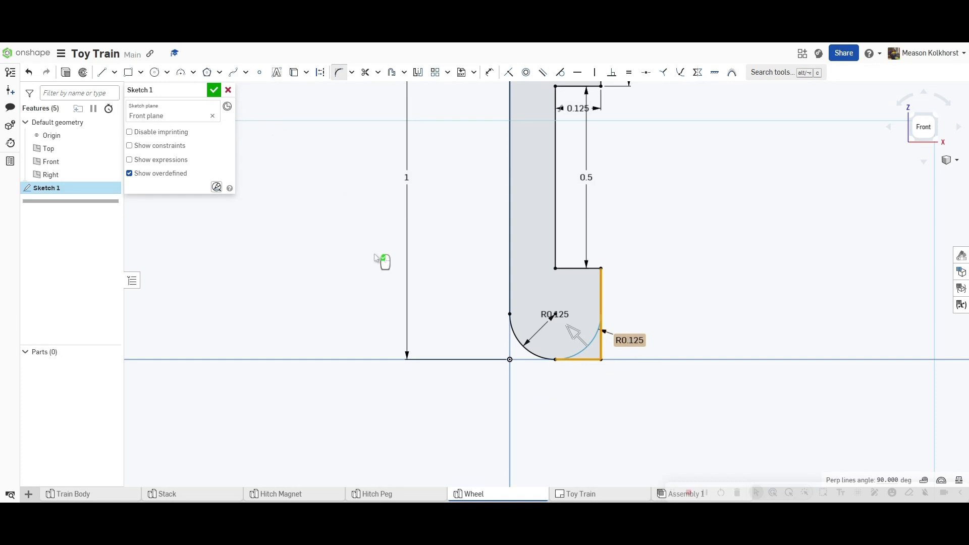
{"action": "left_click", "coordinate": [574, 333]}
{"action": "scroll", "coordinate": [553, 313], "scroll_direction": "up", "scroll_amount": 3}
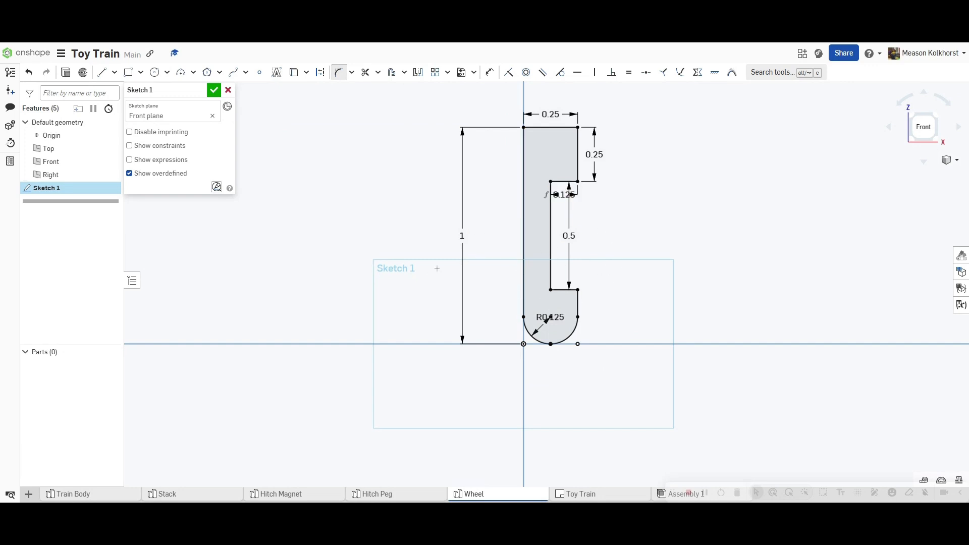
{"action": "left_click", "coordinate": [214, 89]}
{"action": "scroll", "coordinate": [446, 248], "scroll_direction": "down", "scroll_amount": 3}
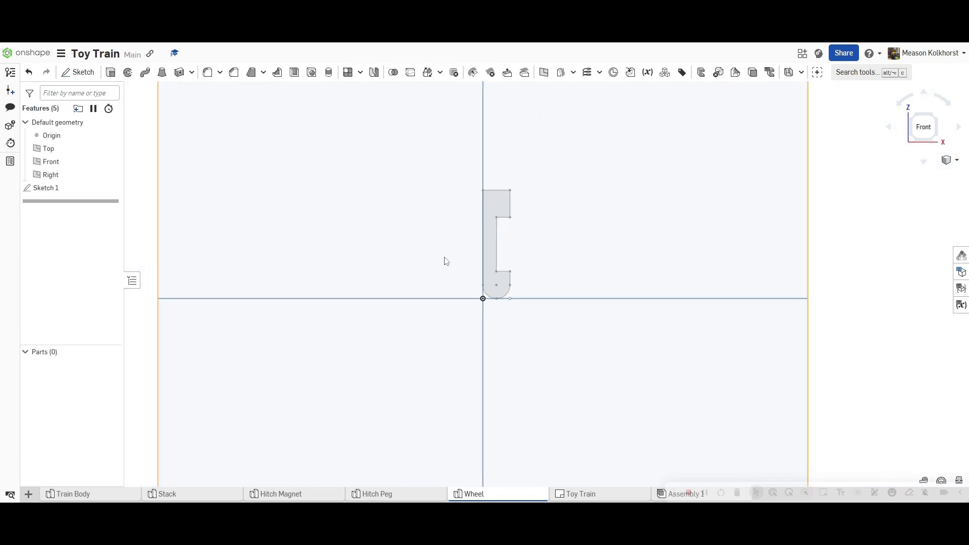
{"action": "left_click", "coordinate": [128, 72]}
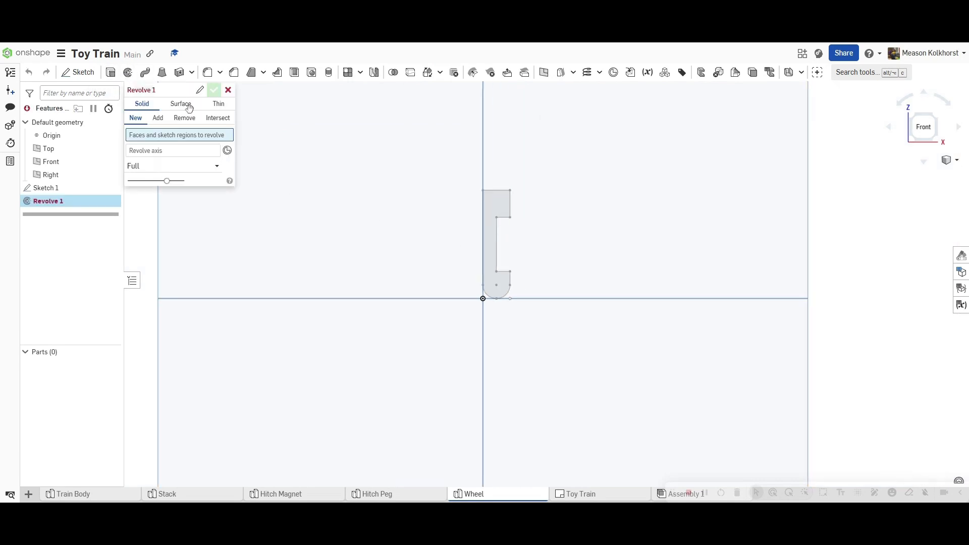
{"action": "left_click", "coordinate": [497, 211]}
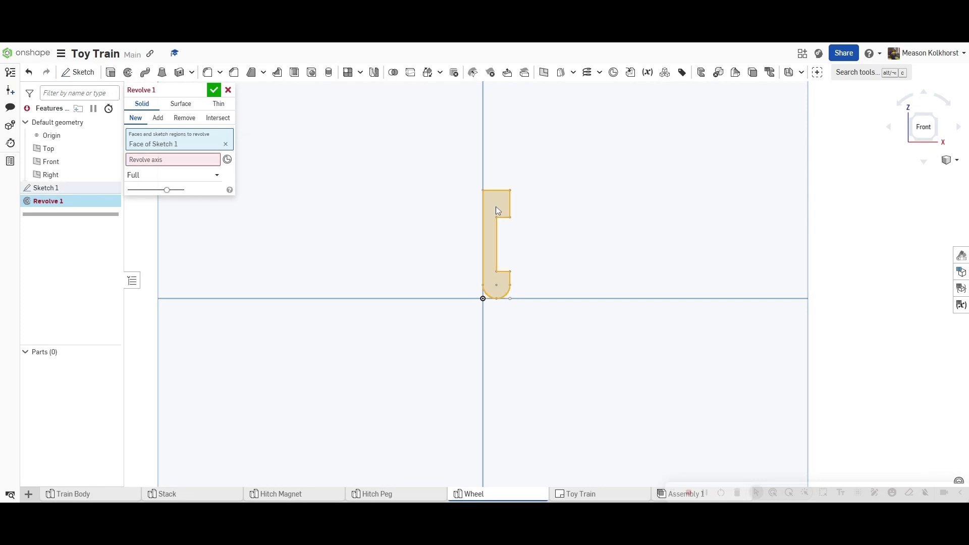
{"action": "left_click", "coordinate": [186, 160]}
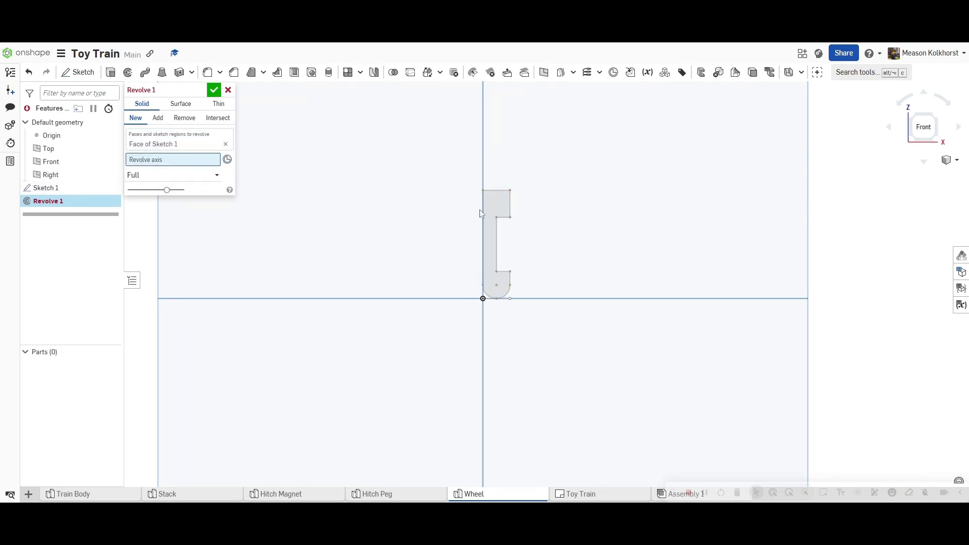
{"action": "left_click", "coordinate": [501, 192]}
{"action": "right_click_drag", "start_coordinate": [568, 235], "coordinate": [525, 253]}
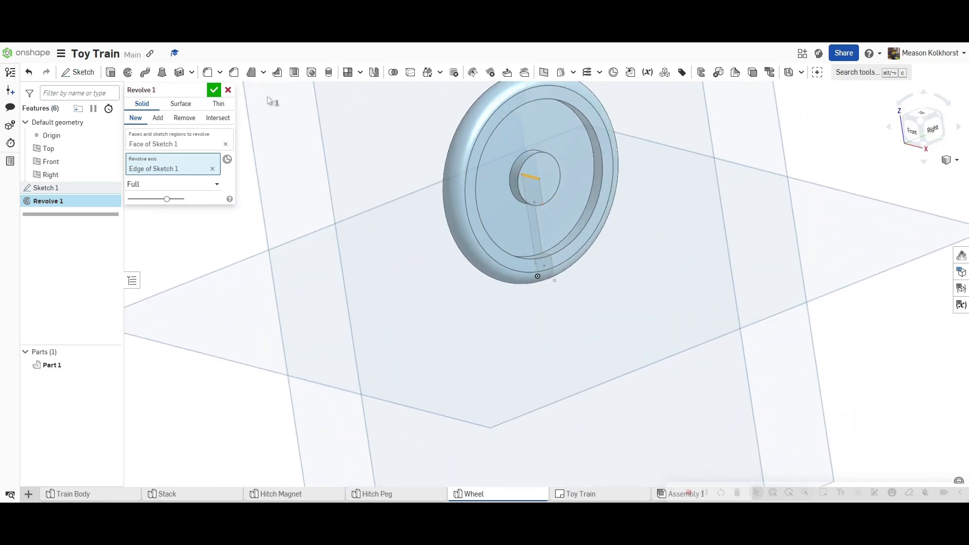
{"action": "left_click", "coordinate": [229, 90]}
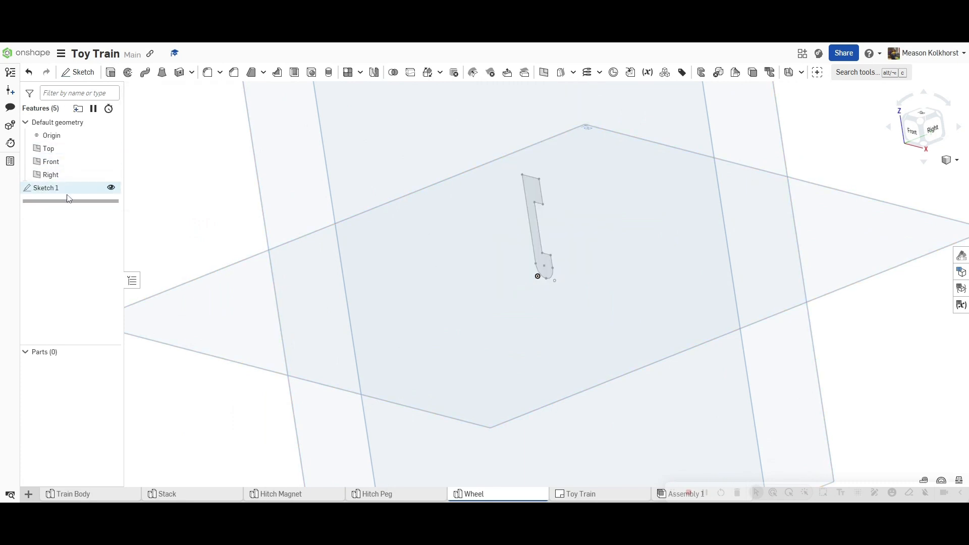
Step: Reopen the wheel profile sketch and fillet the recess's upper inner corner with a 0.0625 in radius
{"action": "double_click", "coordinate": [66, 190]}
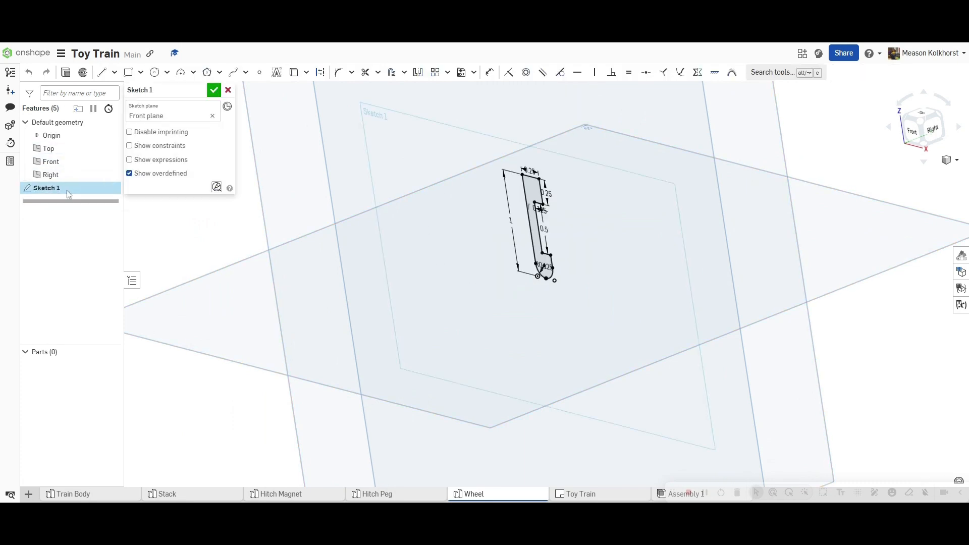
{"action": "left_click", "coordinate": [911, 131]}
{"action": "scroll", "coordinate": [563, 230], "scroll_direction": "up", "scroll_amount": 10}
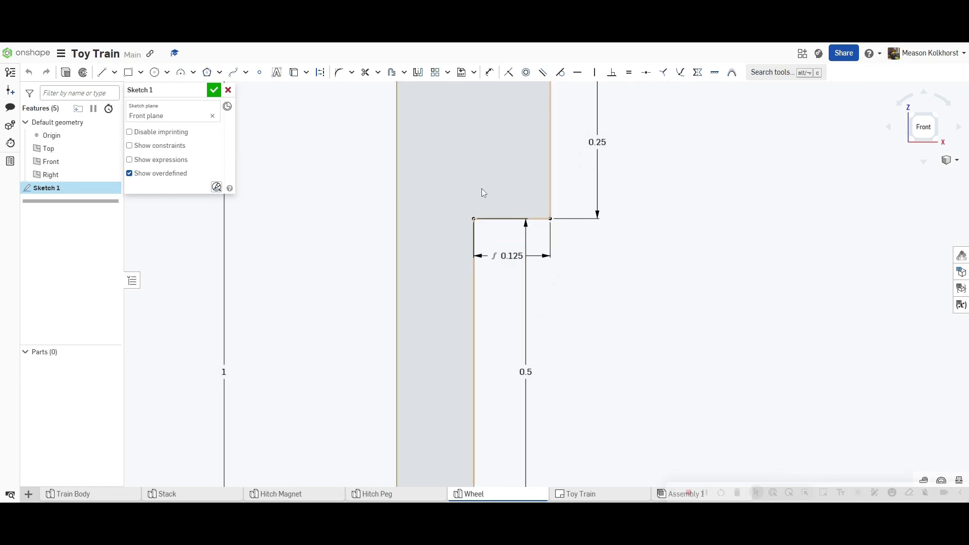
{"action": "scroll", "coordinate": [493, 182], "scroll_direction": "down", "scroll_amount": 2}
{"action": "scroll", "coordinate": [492, 181], "scroll_direction": "down", "scroll_amount": 1}
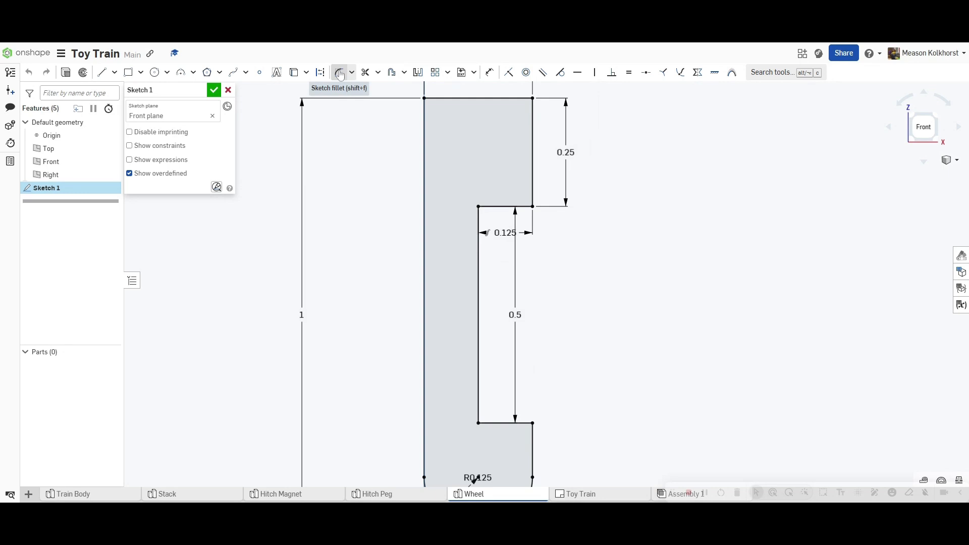
{"action": "left_click", "coordinate": [340, 74]}
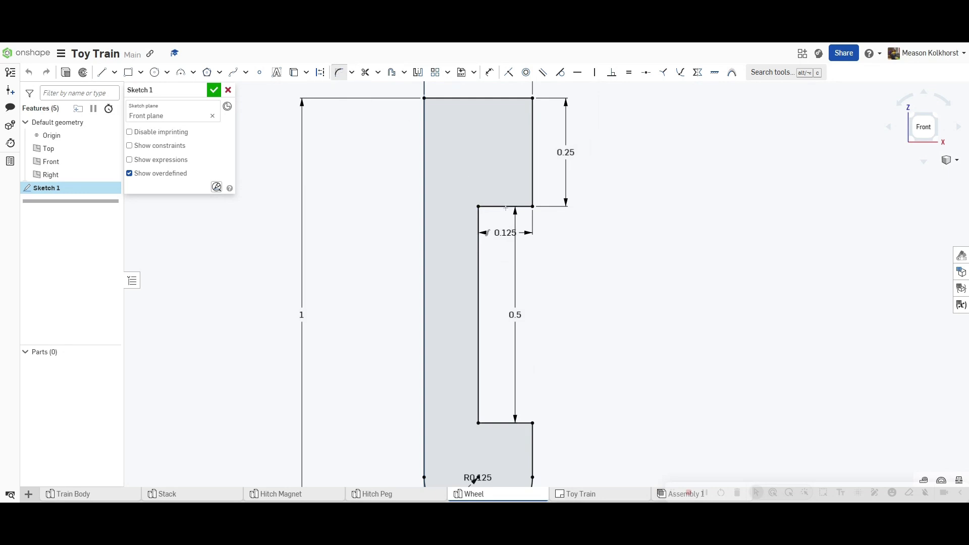
{"action": "left_click", "coordinate": [479, 222]}
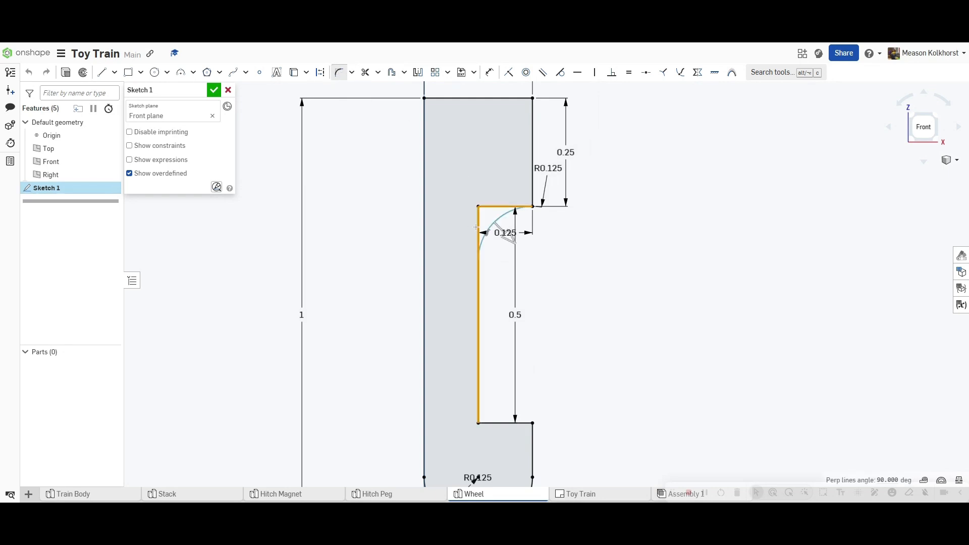
{"action": "left_click", "coordinate": [553, 168]}
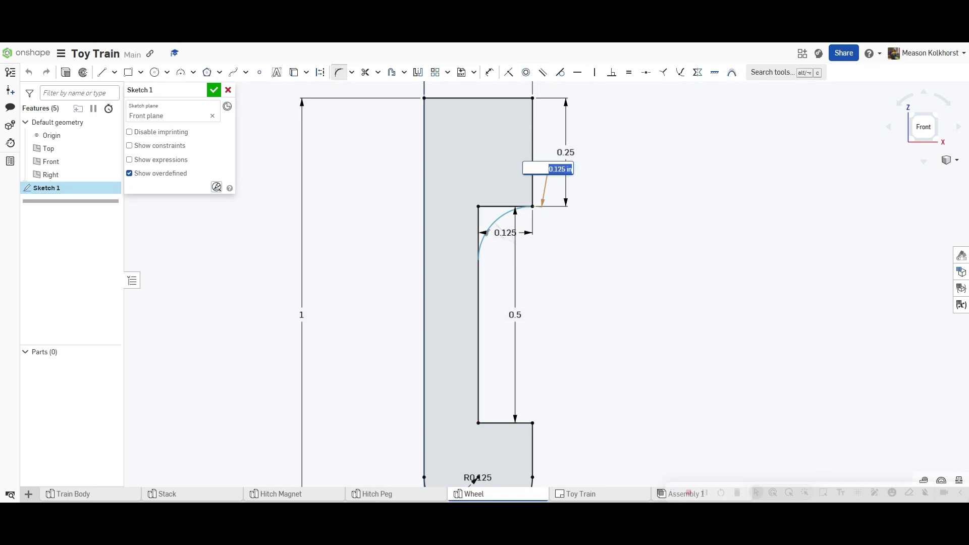
{"action": "type", "text": ".0625"}
{"action": "key", "text": "Return"}
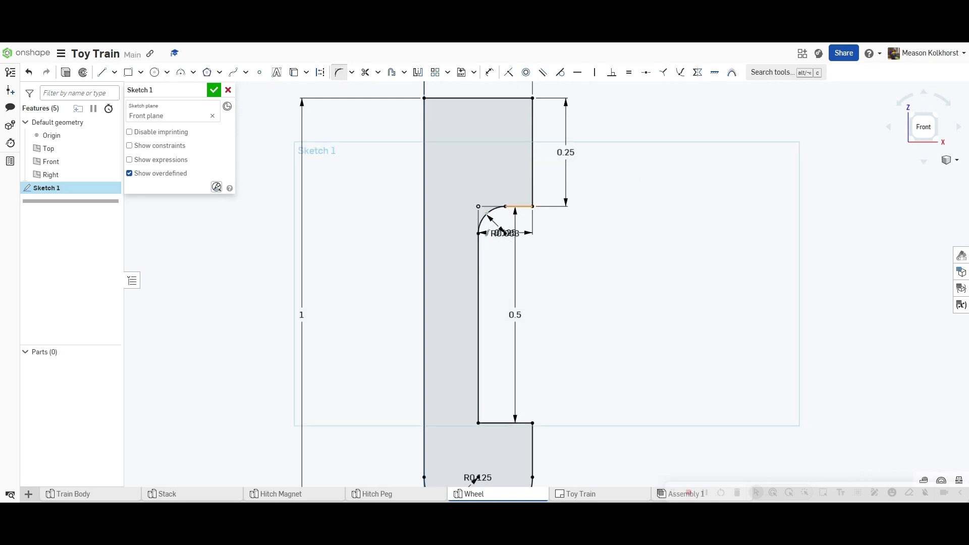
Step: Fillet the recess's remaining three corners with the same 0.0625 in radius and finish the sketch
{"action": "left_click", "coordinate": [515, 207]}
{"action": "left_click", "coordinate": [534, 178]}
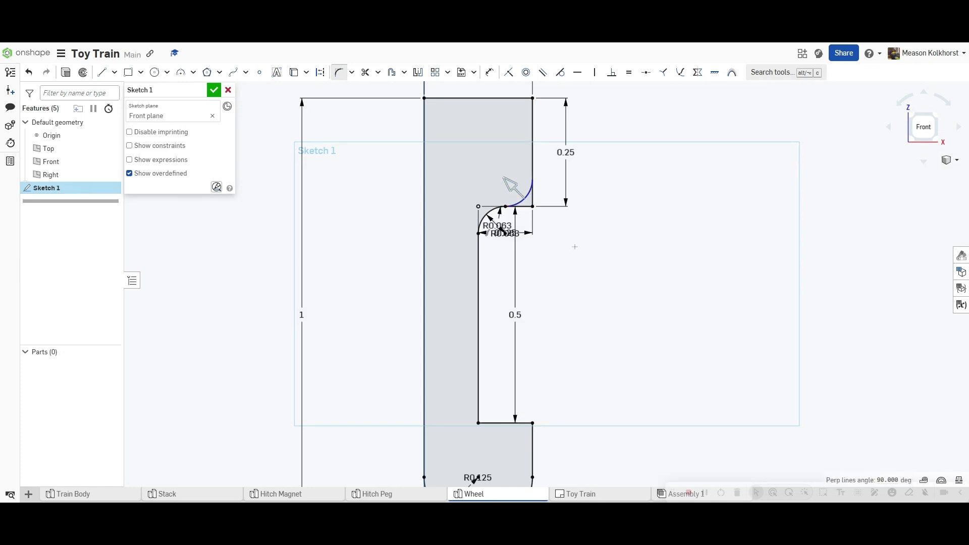
{"action": "left_click", "coordinate": [495, 422]}
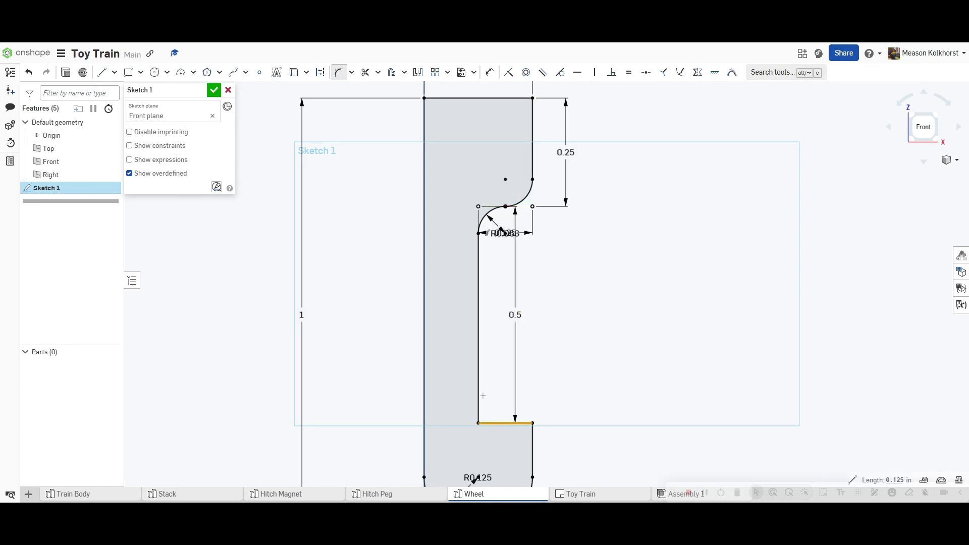
{"action": "left_click", "coordinate": [479, 393]}
{"action": "left_click", "coordinate": [544, 362]}
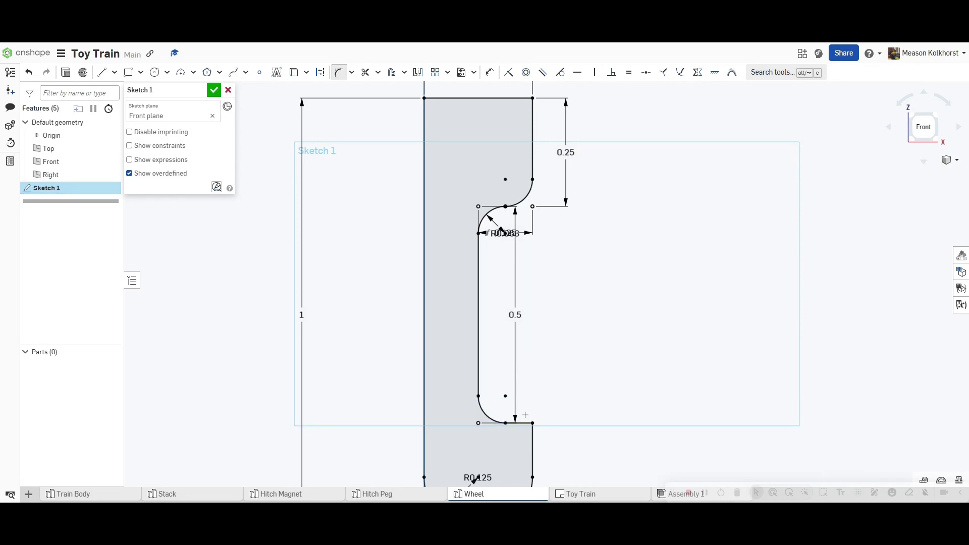
{"action": "left_click", "coordinate": [533, 438]}
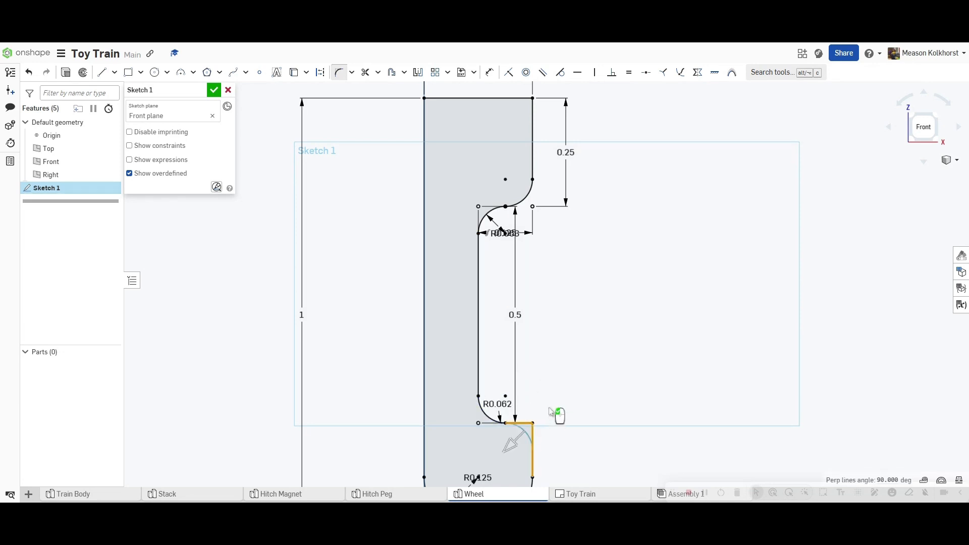
{"action": "scroll", "coordinate": [540, 299], "scroll_direction": "down", "scroll_amount": 5}
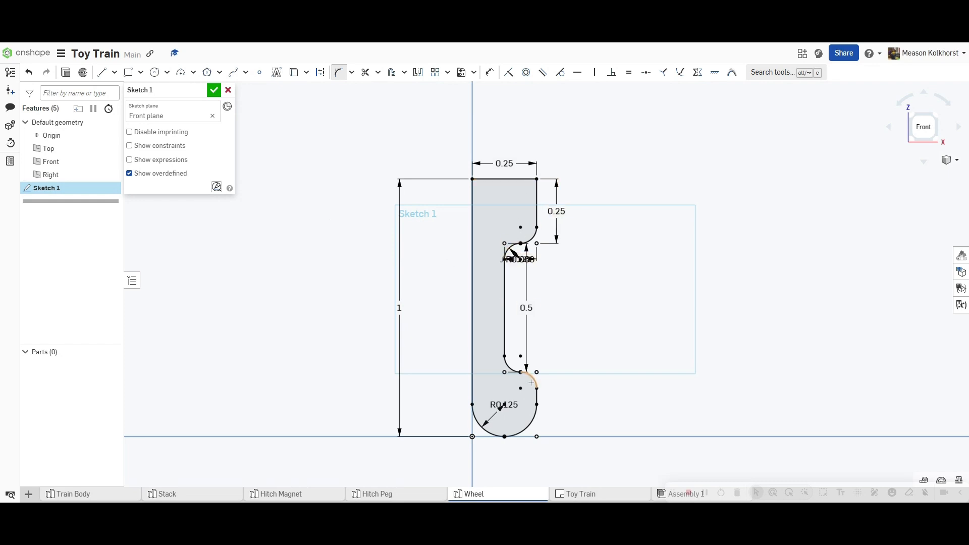
{"action": "left_click", "coordinate": [214, 90]}
Step: Revolve the profile a full turn around its short upper edge as a new solid
{"action": "left_click", "coordinate": [127, 74]}
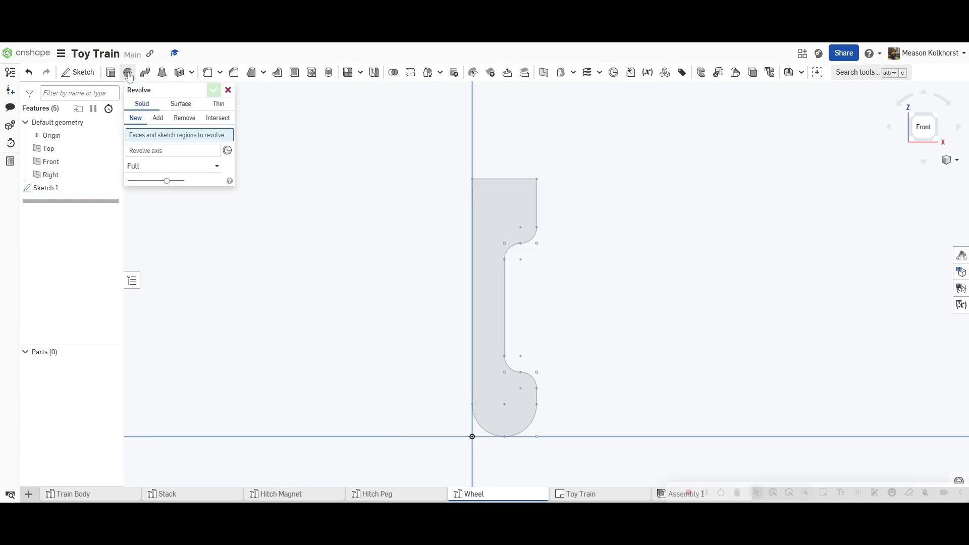
{"action": "left_click", "coordinate": [495, 233]}
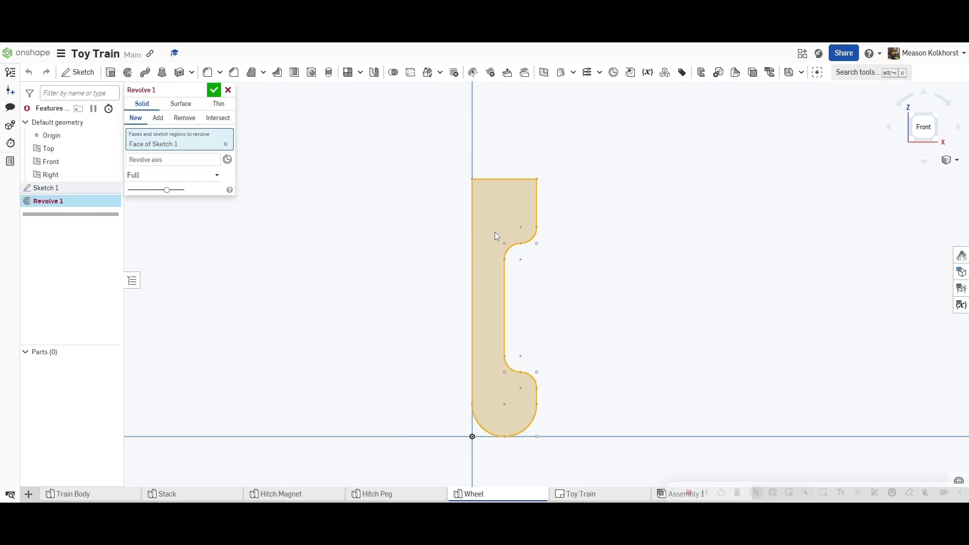
{"action": "left_click", "coordinate": [152, 168]}
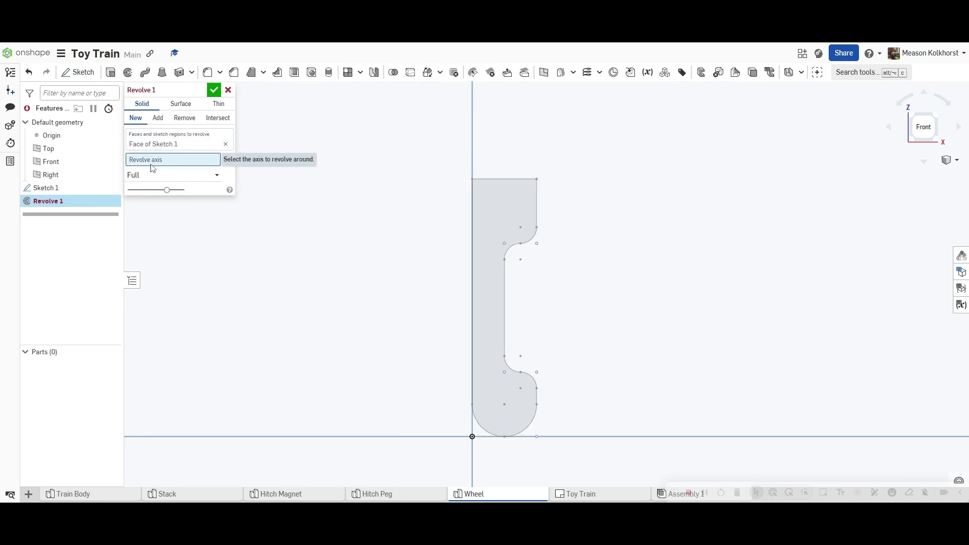
{"action": "left_click", "coordinate": [502, 180]}
{"action": "right_click_drag", "start_coordinate": [396, 237], "coordinate": [368, 246]}
{"action": "scroll", "coordinate": [368, 247], "scroll_direction": "down", "scroll_amount": 5}
{"action": "scroll", "coordinate": [498, 117], "scroll_direction": "up", "scroll_amount": 3}
{"action": "scroll", "coordinate": [498, 118], "scroll_direction": "up", "scroll_amount": 2}
{"action": "scroll", "coordinate": [511, 167], "scroll_direction": "down", "scroll_amount": 3}
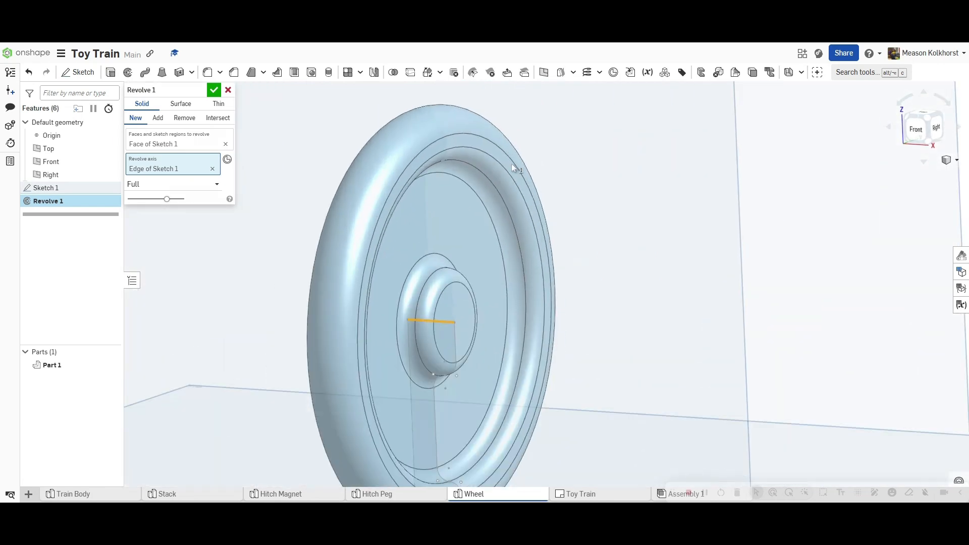
{"action": "left_click", "coordinate": [214, 92]}
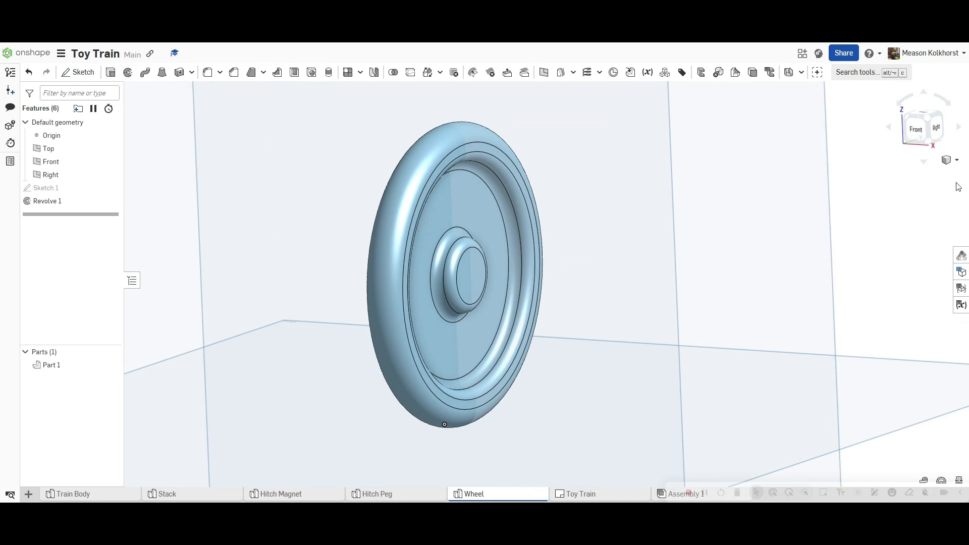
Step: Sketch a circle of 0.280 in diameter at the wheel's centre on the hub's flat end face and finish the sketch
{"action": "left_click", "coordinate": [933, 130]}
{"action": "scroll", "coordinate": [563, 190], "scroll_direction": "up", "scroll_amount": 5}
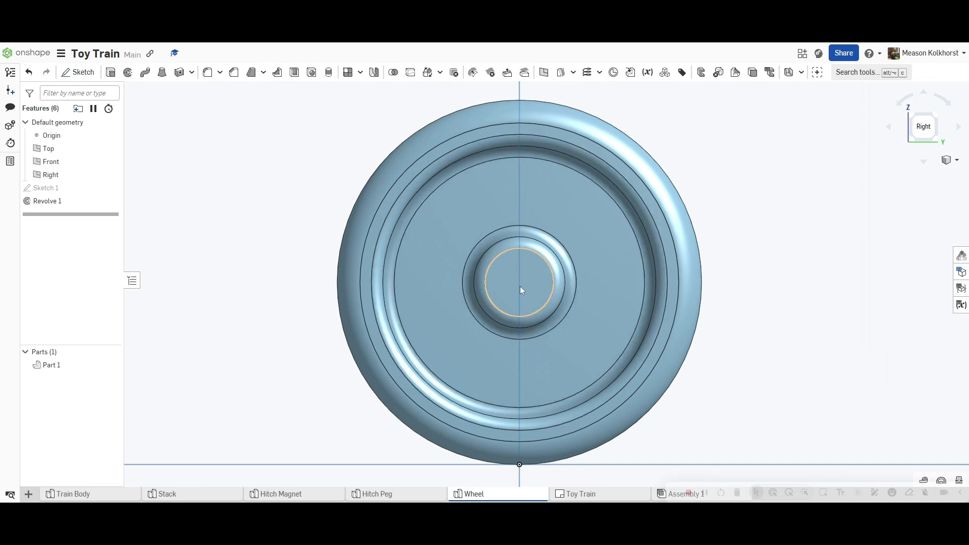
{"action": "left_click", "coordinate": [78, 74]}
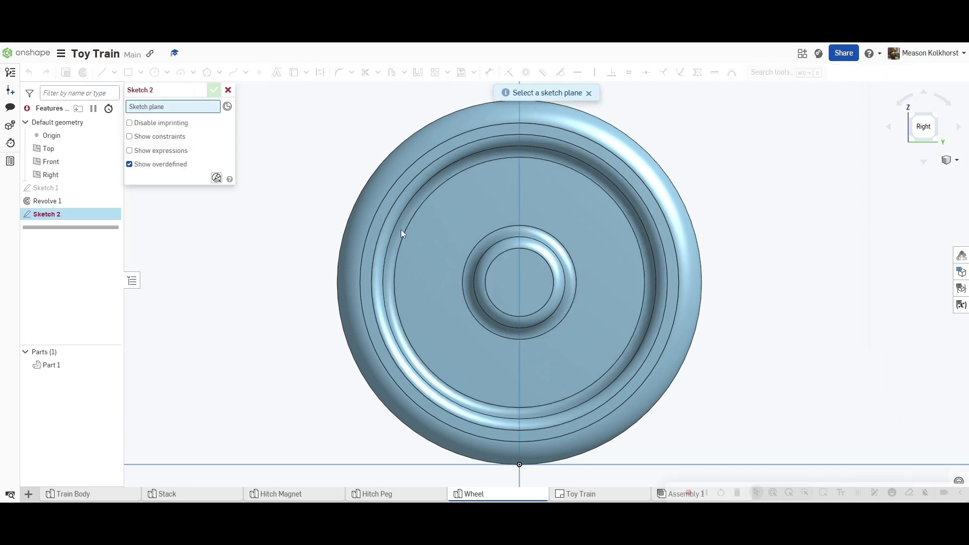
{"action": "left_click", "coordinate": [514, 282]}
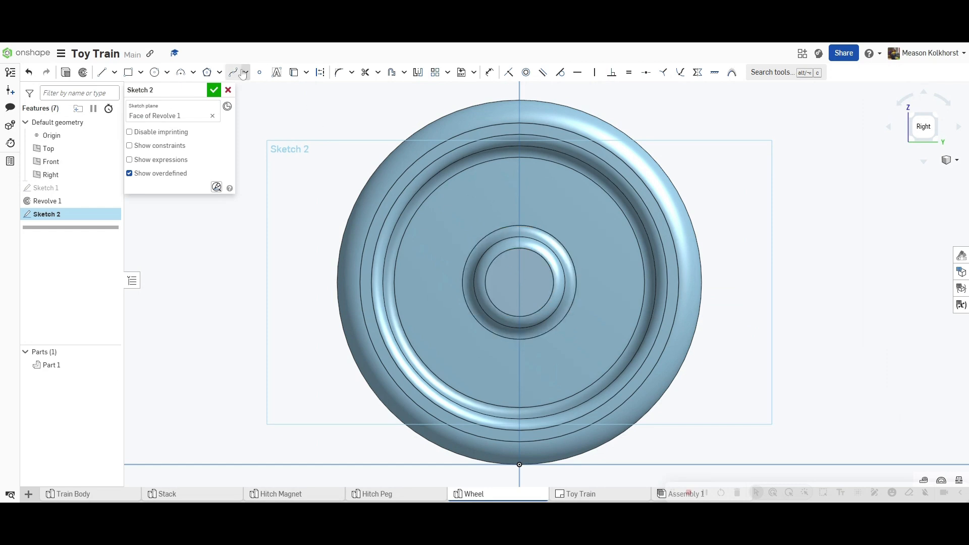
{"action": "left_click", "coordinate": [151, 75]}
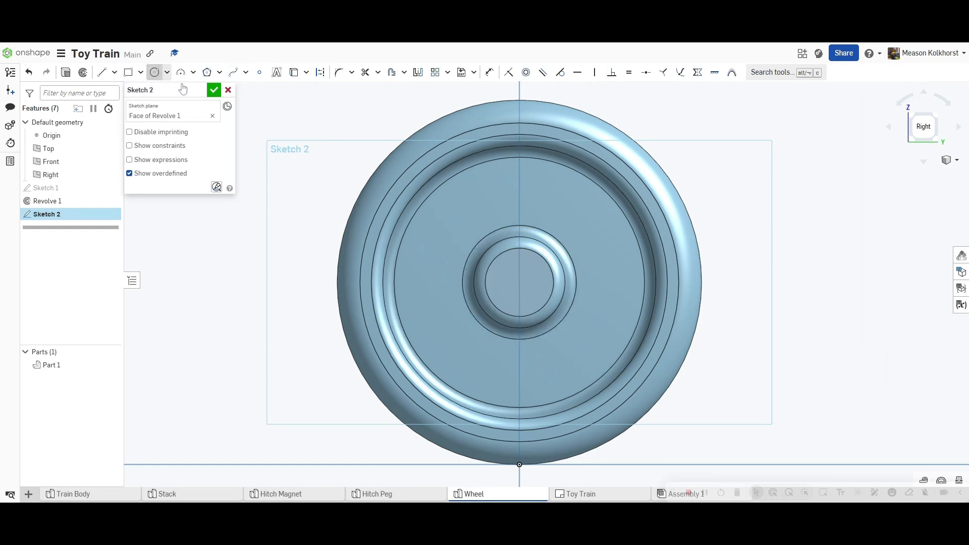
{"action": "left_click", "coordinate": [520, 283]}
{"action": "left_click", "coordinate": [542, 276]}
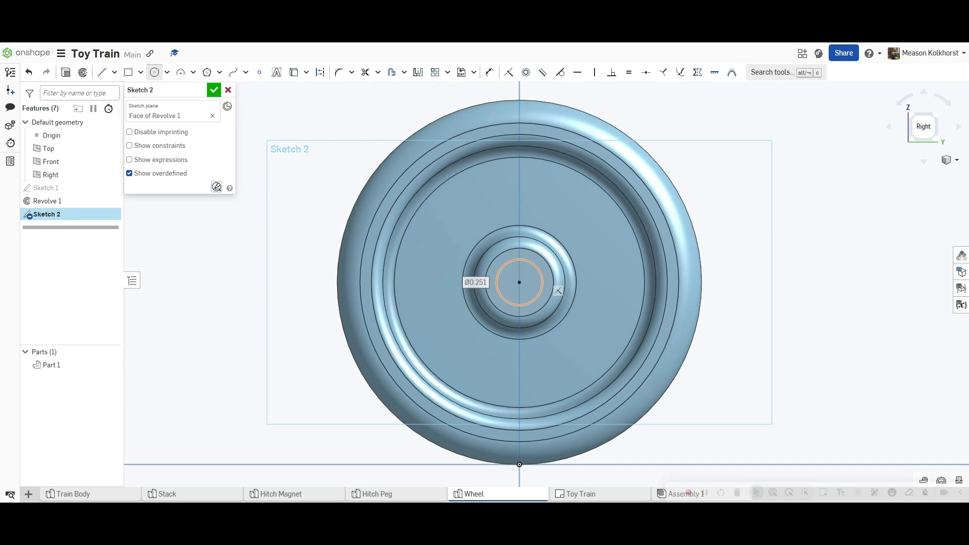
{"action": "type", "text": "."}
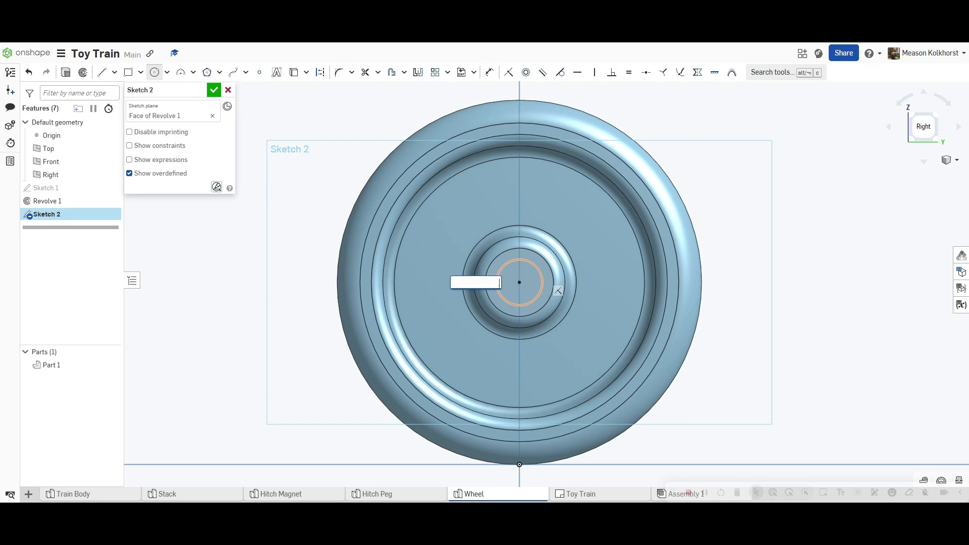
{"action": "type", "text": "280"}
{"action": "key", "text": "Return"}
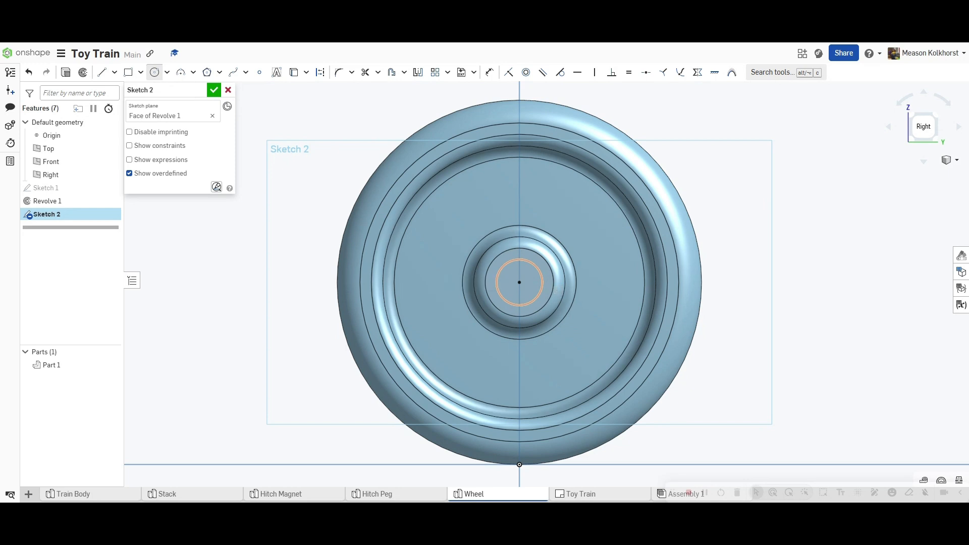
{"action": "left_click", "coordinate": [214, 91]}
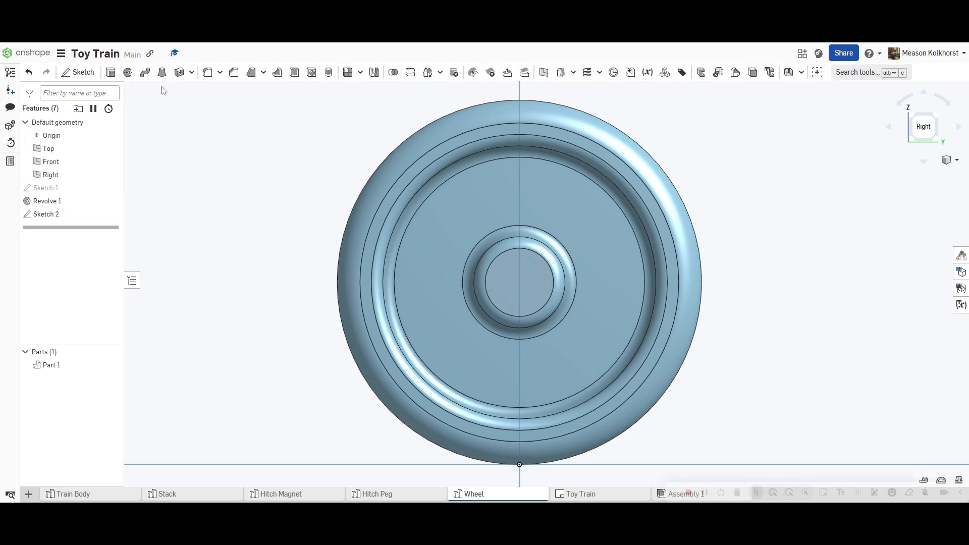
Step: Cut the axle hole through the hub by extruding the circle 1 in with the Remove option
{"action": "left_click", "coordinate": [110, 73]}
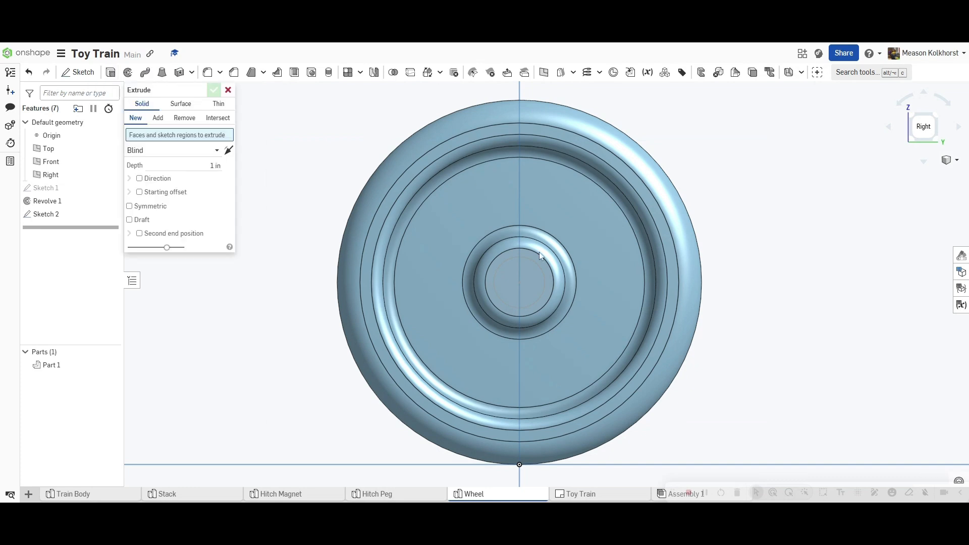
{"action": "left_click", "coordinate": [524, 286]}
{"action": "left_click", "coordinate": [185, 118]}
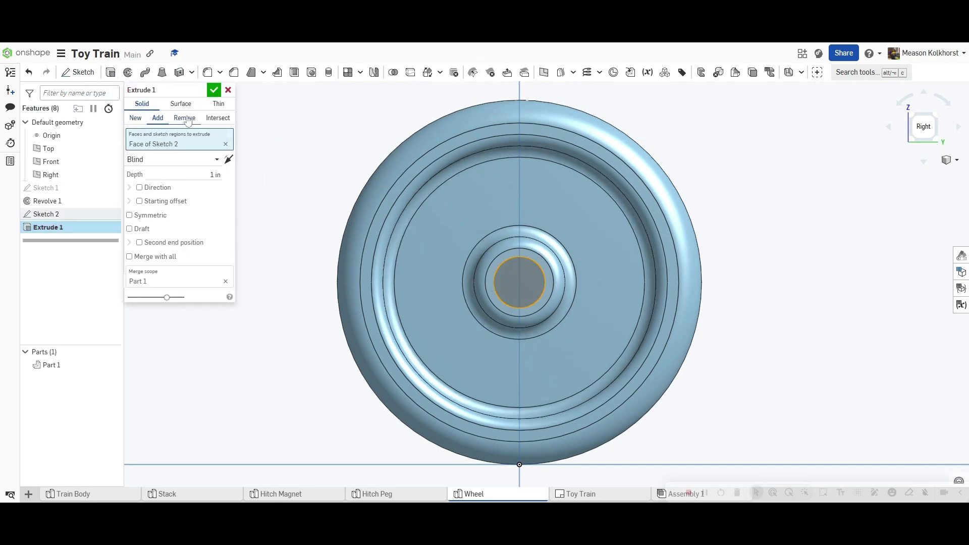
{"action": "left_click", "coordinate": [214, 90]}
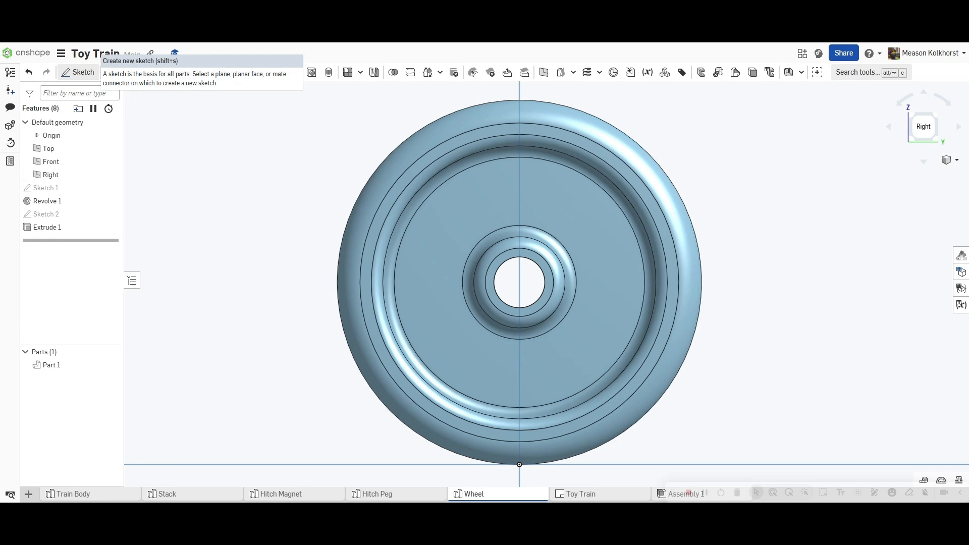
Step: Start a sketch on the wheel's recessed flat face and draw a horizontal line about 0.66 in long from the wheel's centre toward the rim
{"action": "left_click", "coordinate": [78, 72]}
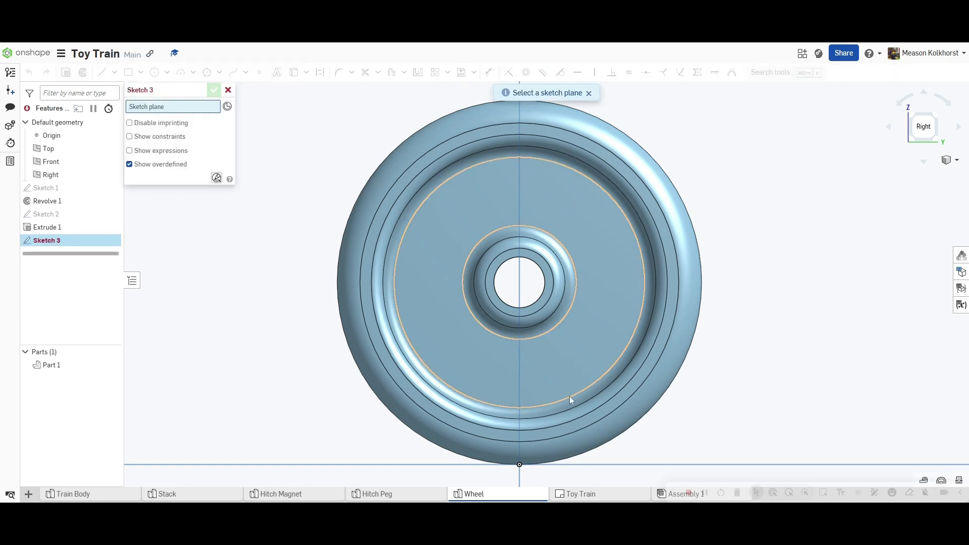
{"action": "left_click", "coordinate": [611, 246]}
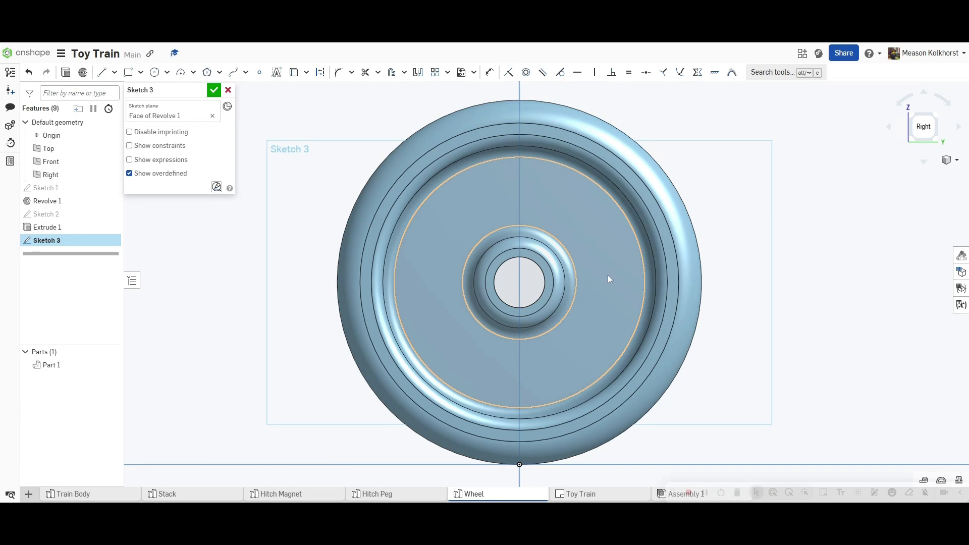
{"action": "right_click_drag", "start_coordinate": [785, 190], "coordinate": [761, 201]}
{"action": "left_click", "coordinate": [924, 126]}
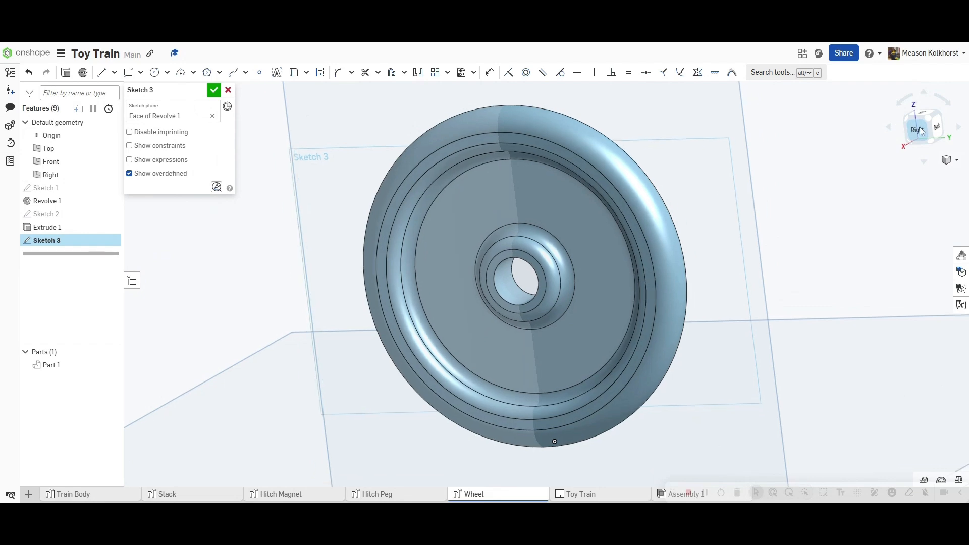
{"action": "scroll", "coordinate": [547, 252], "scroll_direction": "down", "scroll_amount": 10}
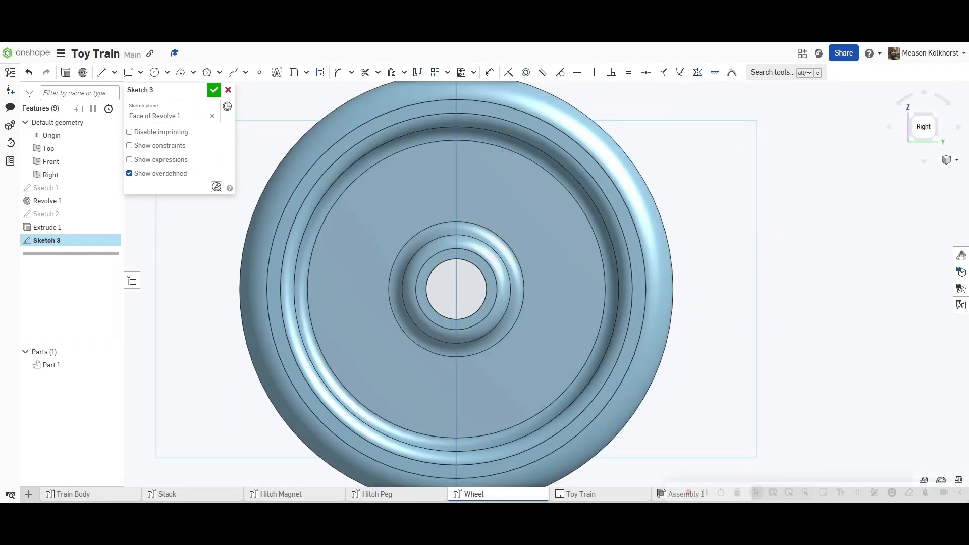
{"action": "left_click", "coordinate": [102, 72]}
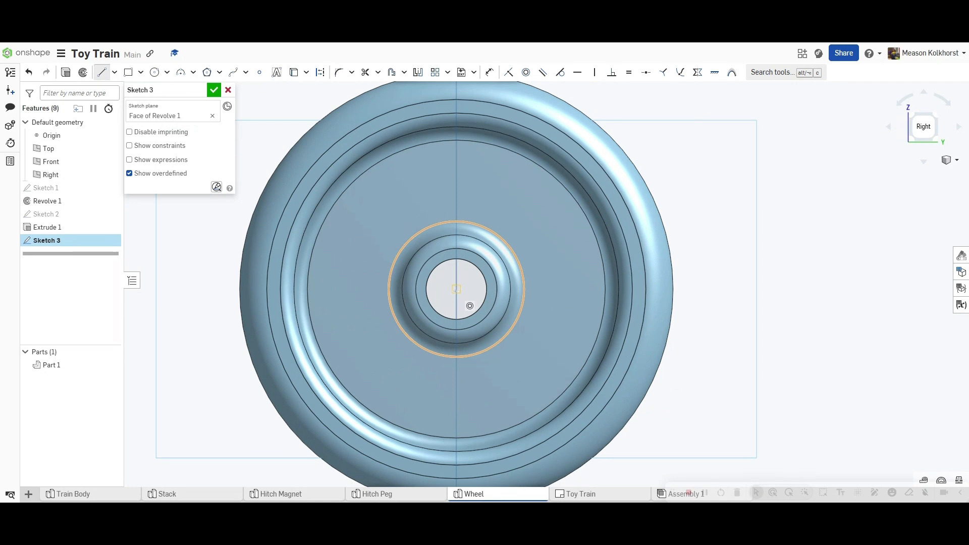
{"action": "left_click", "coordinate": [456, 289]}
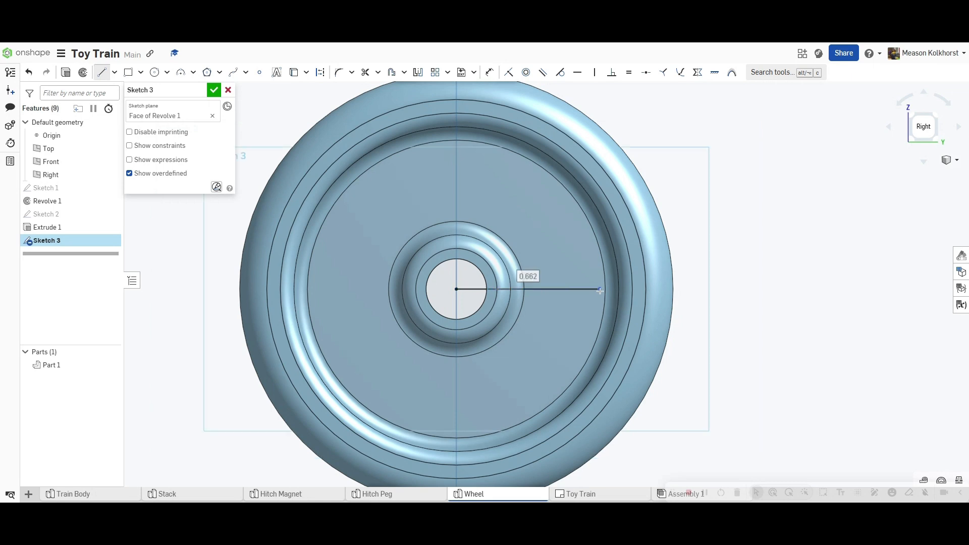
{"action": "left_click", "coordinate": [599, 290]}
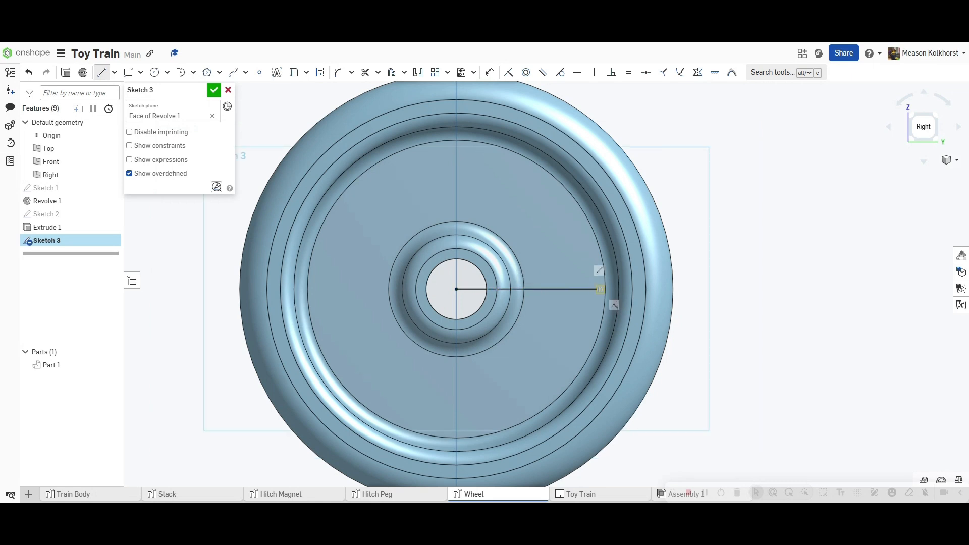
Step: Draw three slanted lines from the wheel's centre above the horizontal line, about 0.64, 0.62 and 0.59 in long, at increasingly steep angles
{"action": "left_click", "coordinate": [101, 73]}
{"action": "left_click", "coordinate": [457, 289]}
{"action": "left_click", "coordinate": [588, 242]}
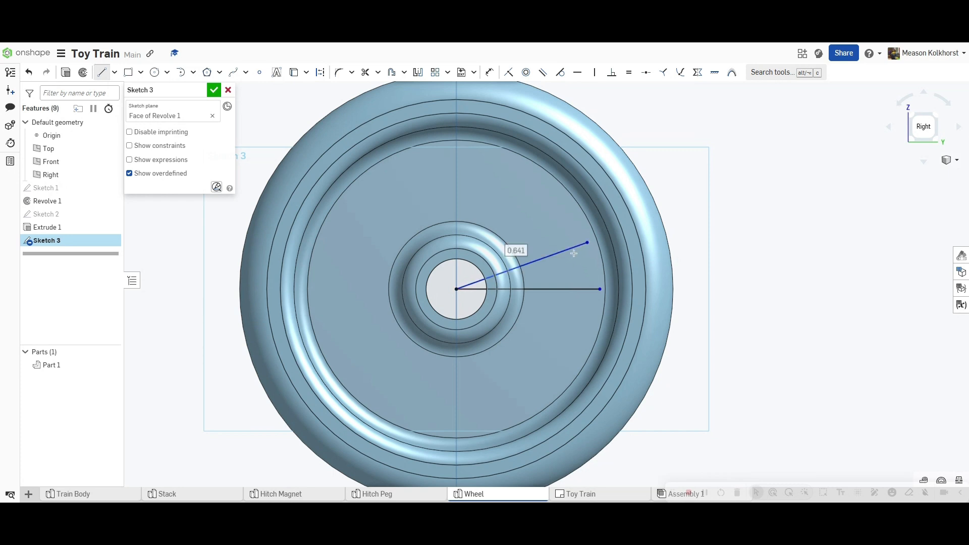
{"action": "left_click", "coordinate": [456, 289]}
{"action": "left_click", "coordinate": [552, 197]}
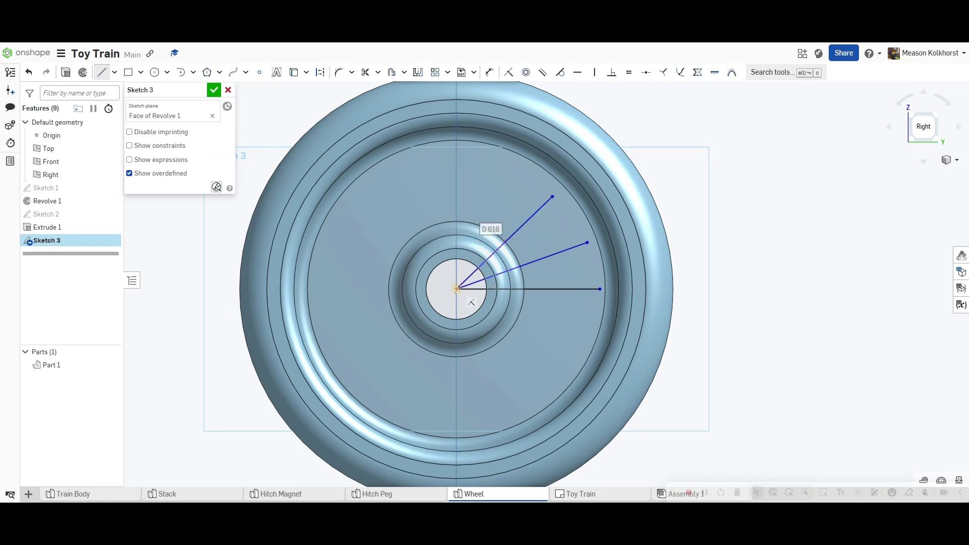
{"action": "left_click", "coordinate": [456, 288]}
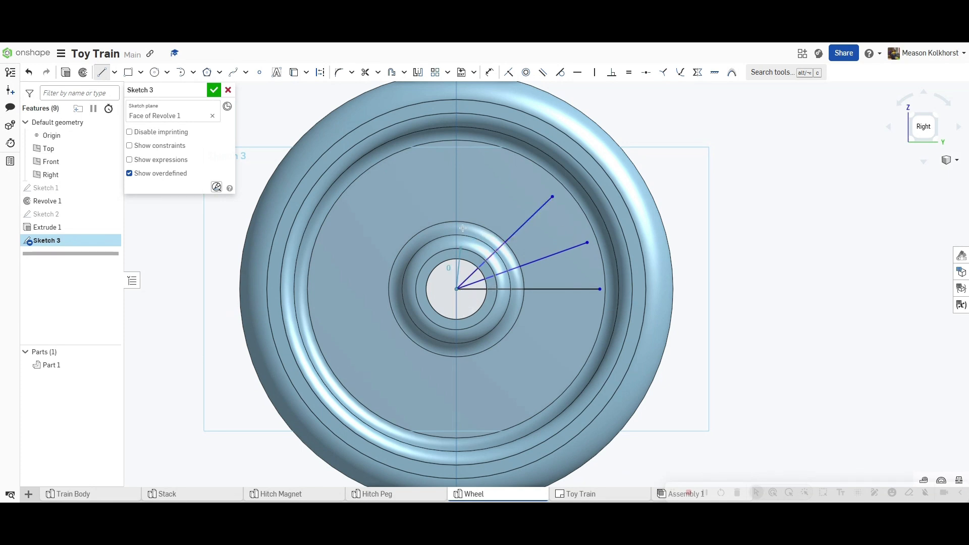
{"action": "left_click", "coordinate": [500, 171]}
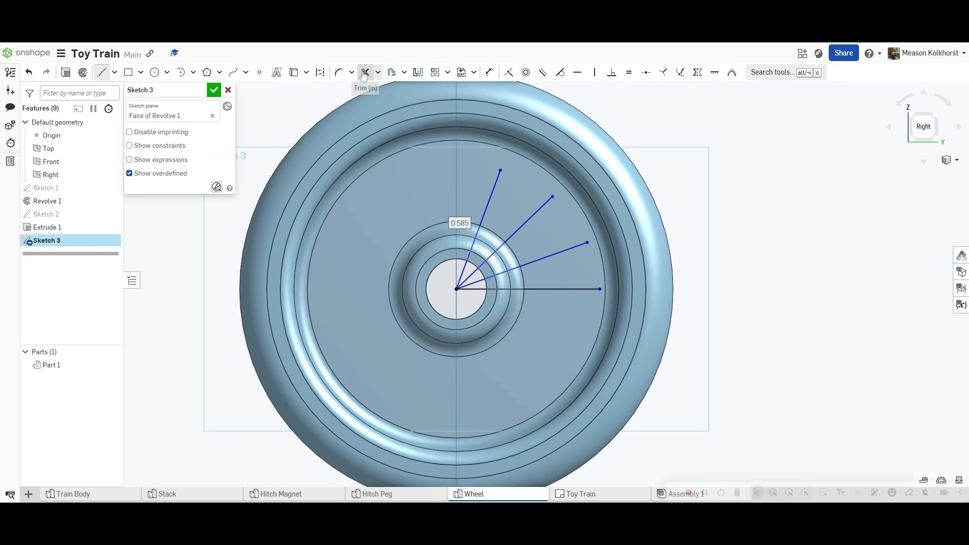
Step: Dimension the angle between the horizontal line and the lowest slanted line as 15 degrees
{"action": "left_click", "coordinate": [490, 72]}
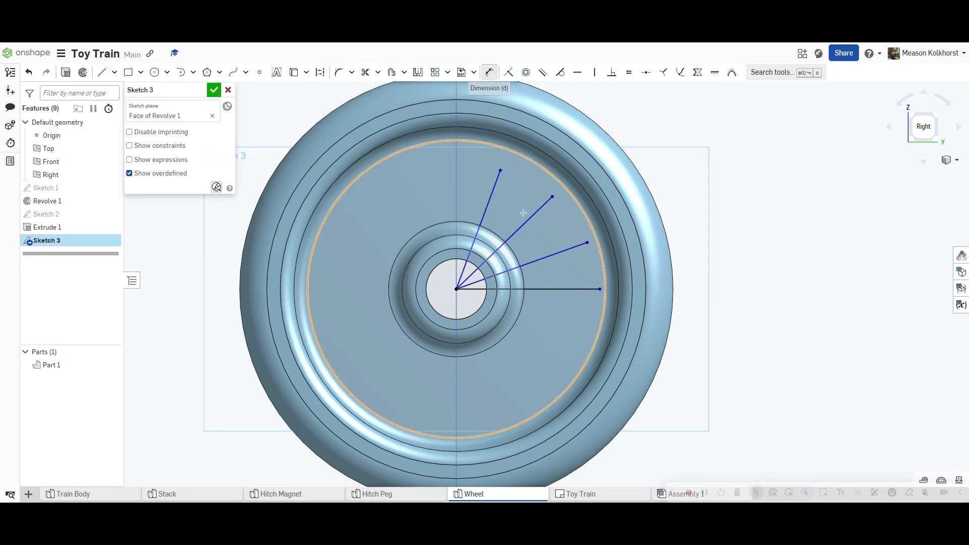
{"action": "left_click", "coordinate": [558, 253]}
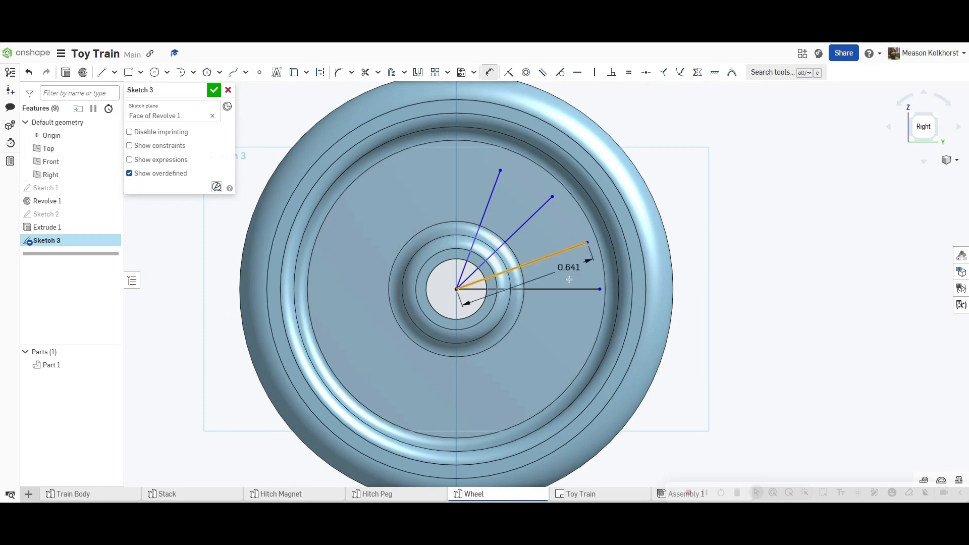
{"action": "left_click", "coordinate": [569, 289]}
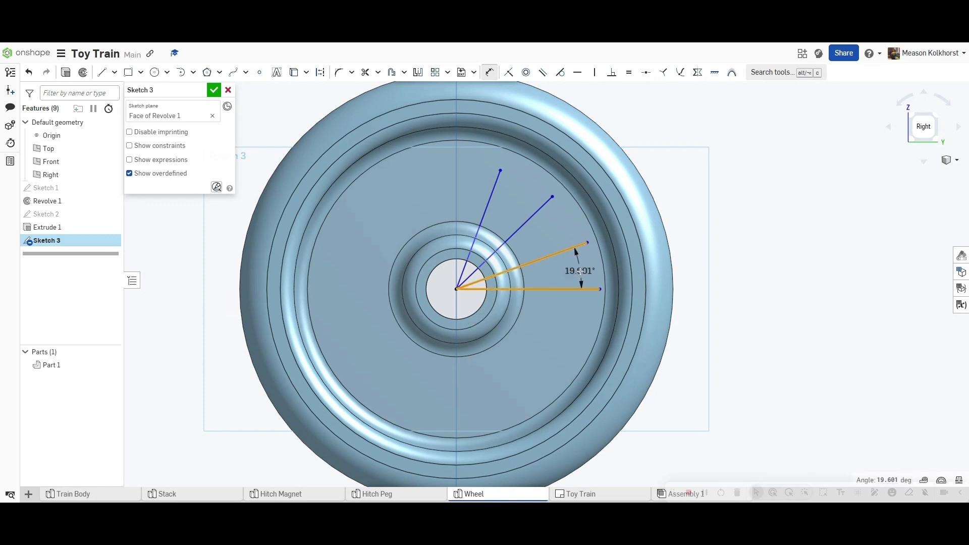
{"action": "left_click", "coordinate": [581, 272]}
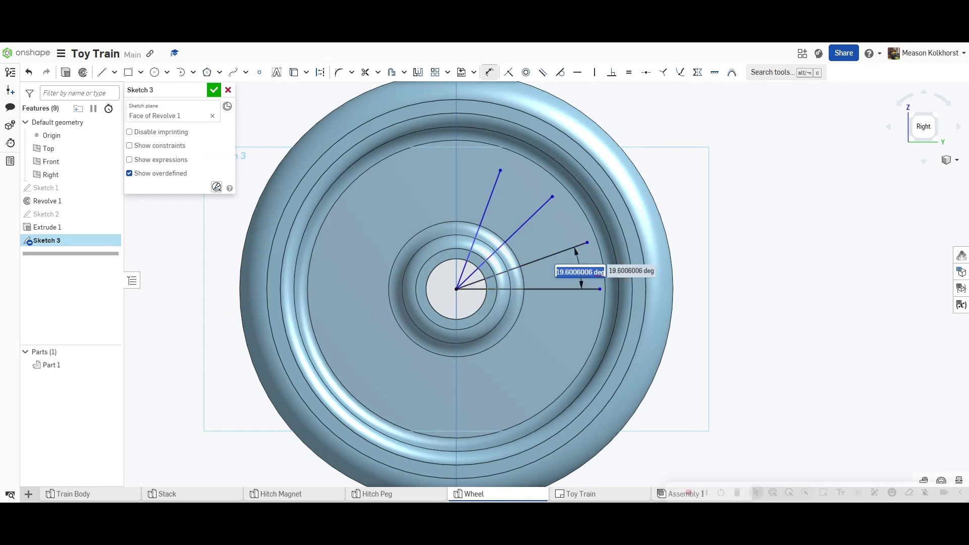
{"action": "type", "text": "15"}
{"action": "key", "text": "Return"}
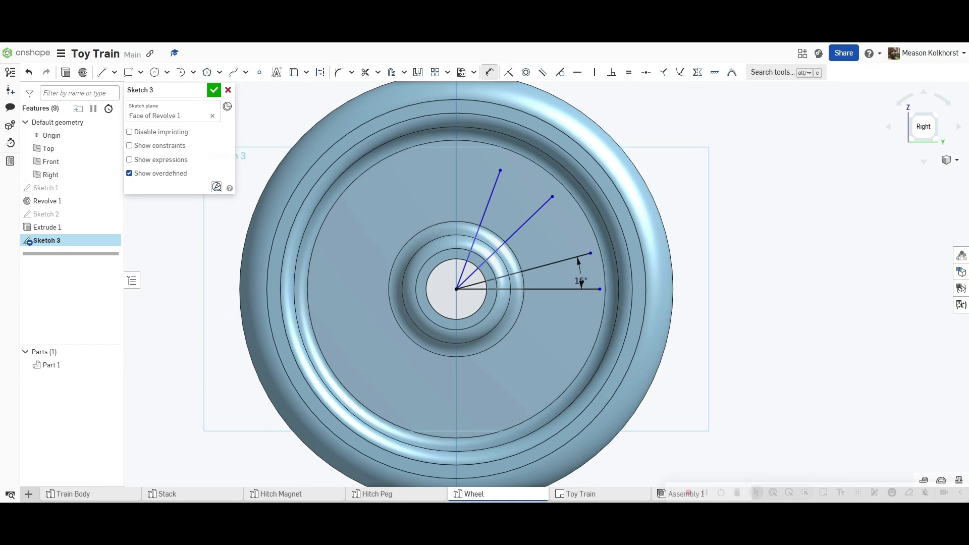
Step: Dimension the angle between the lowest and middle slanted lines as 30 degrees
{"action": "left_click", "coordinate": [562, 262]}
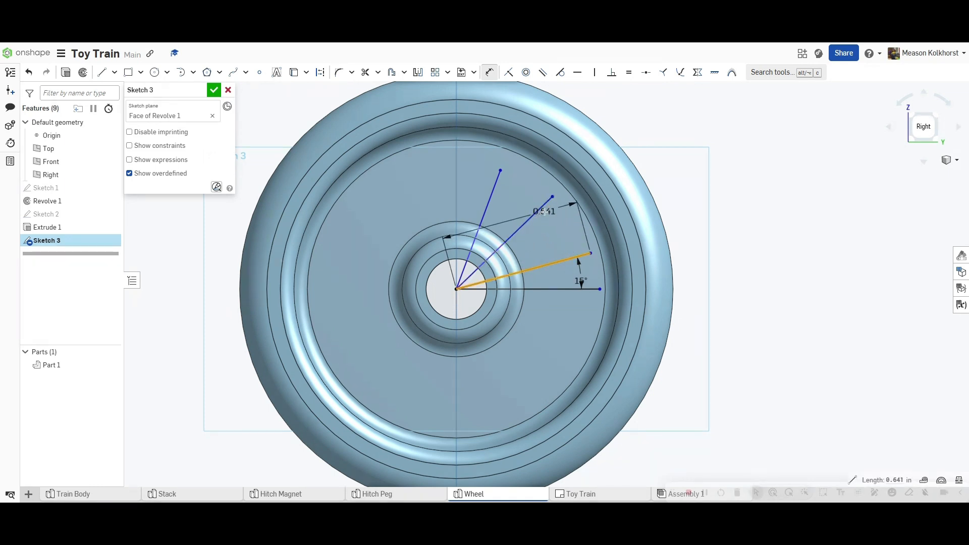
{"action": "left_click", "coordinate": [542, 211]}
{"action": "left_click", "coordinate": [565, 235]}
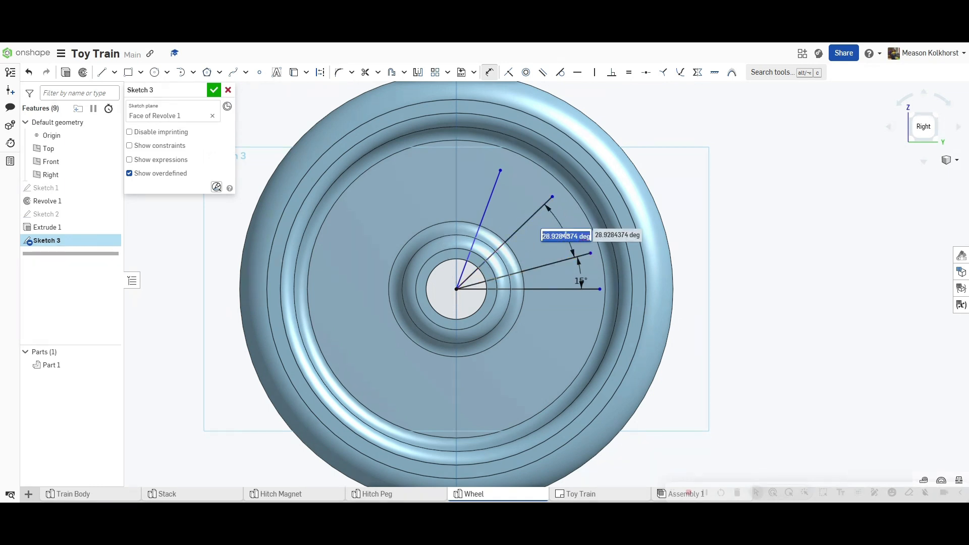
{"action": "type", "text": "30"}
{"action": "key", "text": "Return"}
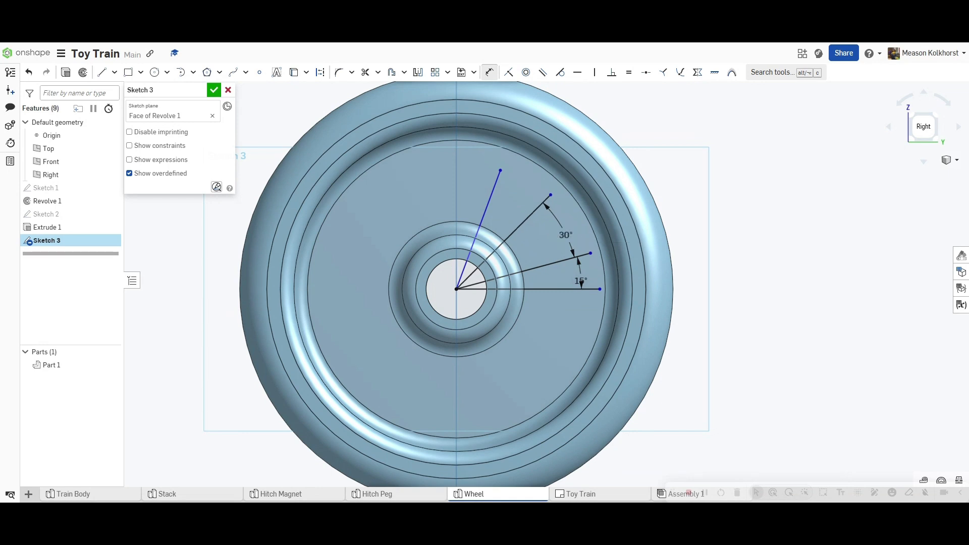
Step: Dimension the angle between the middle and steepest slanted lines as 30 degrees
{"action": "left_click", "coordinate": [531, 213]}
{"action": "left_click", "coordinate": [493, 191]}
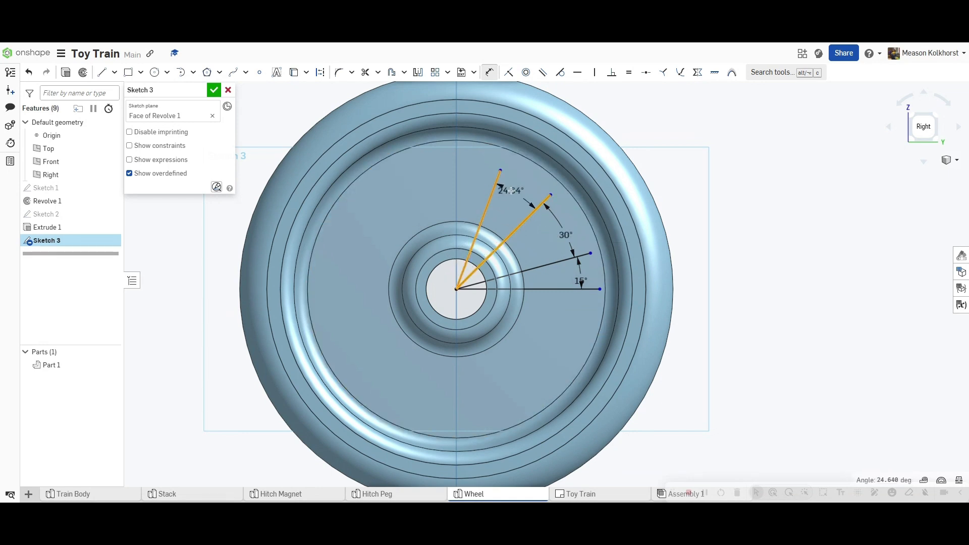
{"action": "left_click", "coordinate": [511, 190]}
{"action": "type", "text": "30"}
{"action": "key", "text": "Return"}
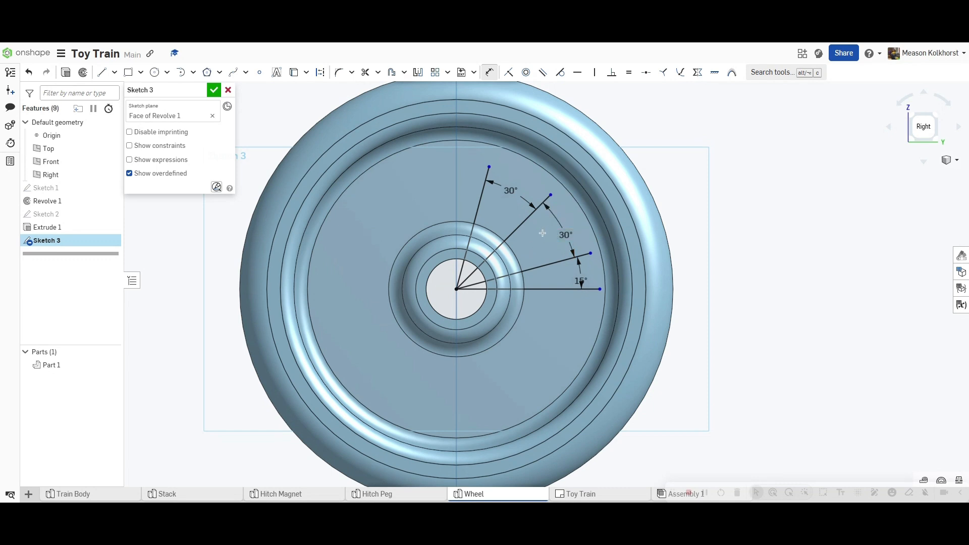
Step: Draw a center point arc about the wheel's centre from the lowest to the middle slanted line, with radius 0.375 in
{"action": "left_click", "coordinate": [193, 72]}
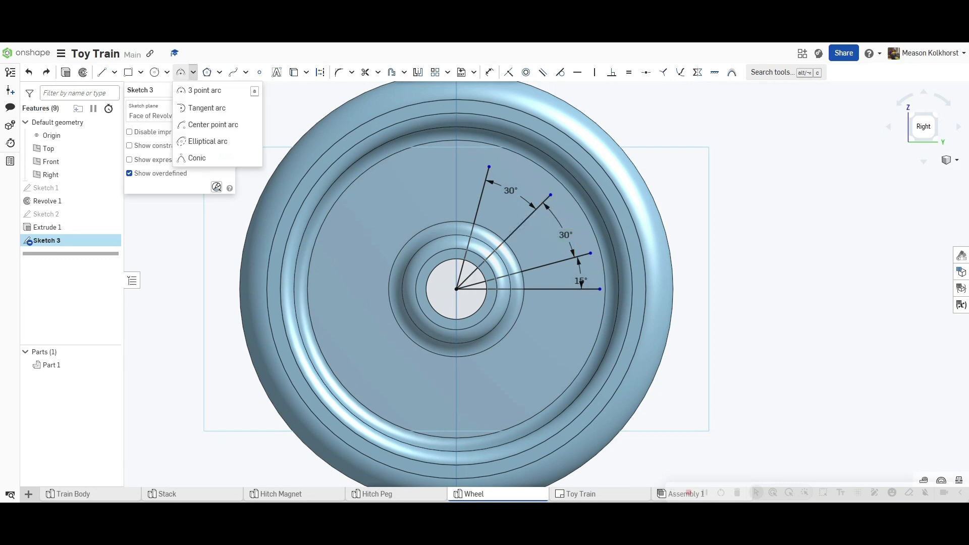
{"action": "left_click", "coordinate": [224, 127]}
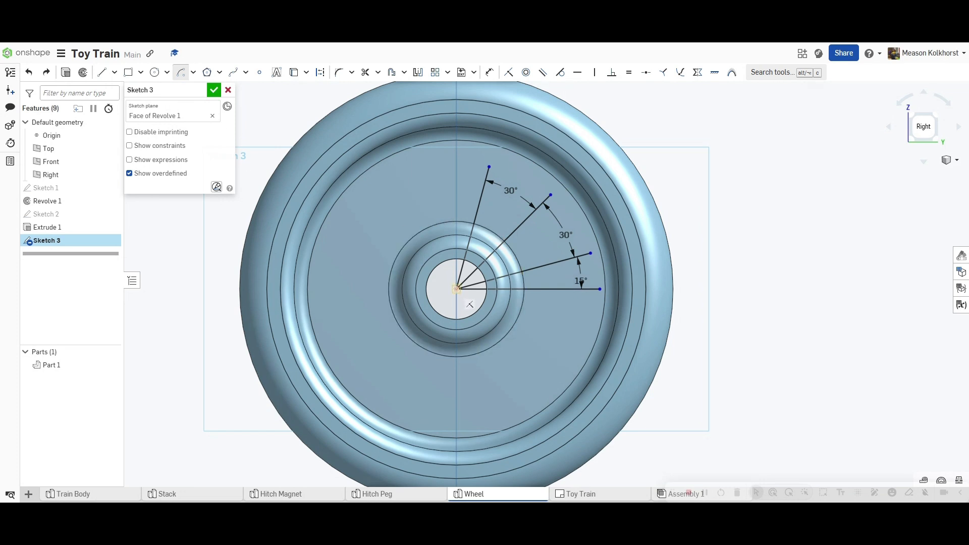
{"action": "left_click", "coordinate": [456, 289]}
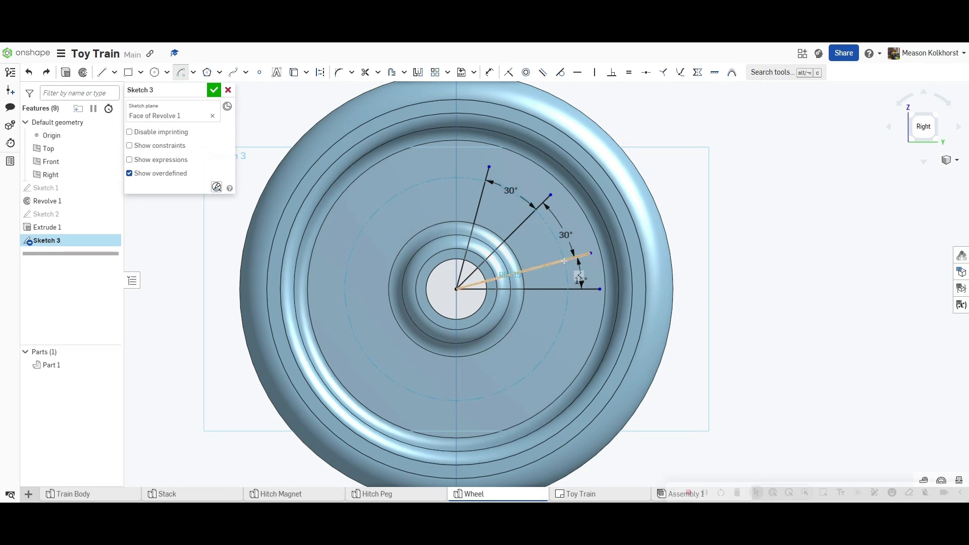
{"action": "left_click", "coordinate": [564, 260]}
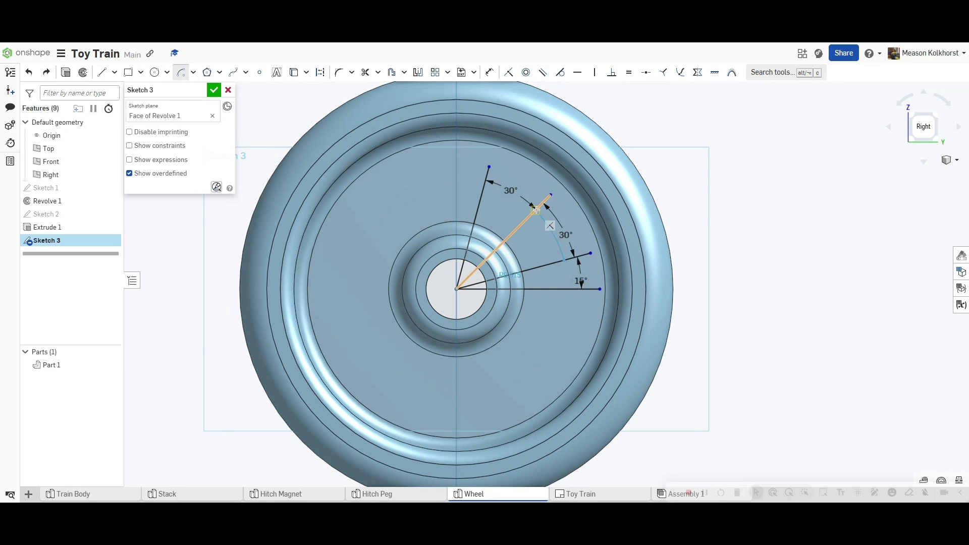
{"action": "left_click", "coordinate": [536, 210]}
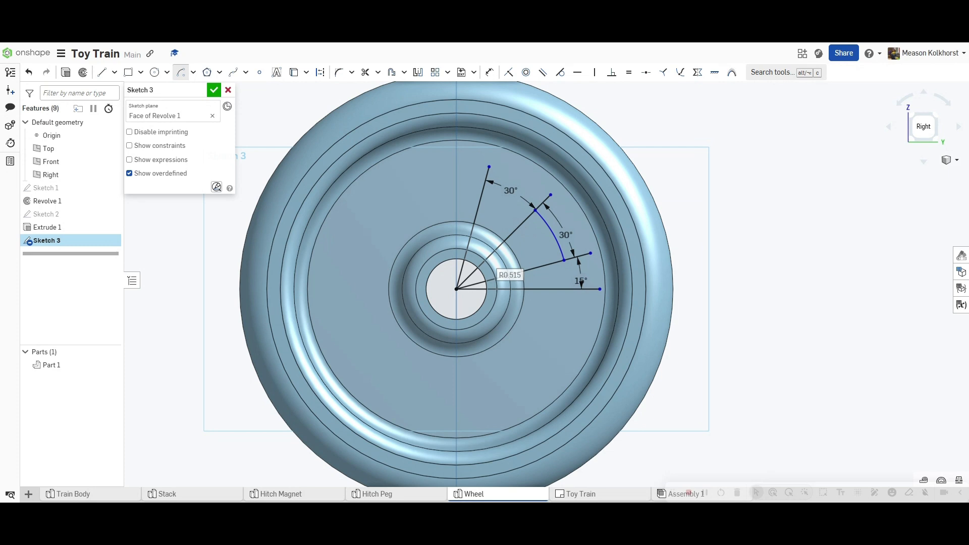
{"action": "double_click", "coordinate": [510, 275]}
{"action": "type", "text": ".375"}
{"action": "key", "text": "Return"}
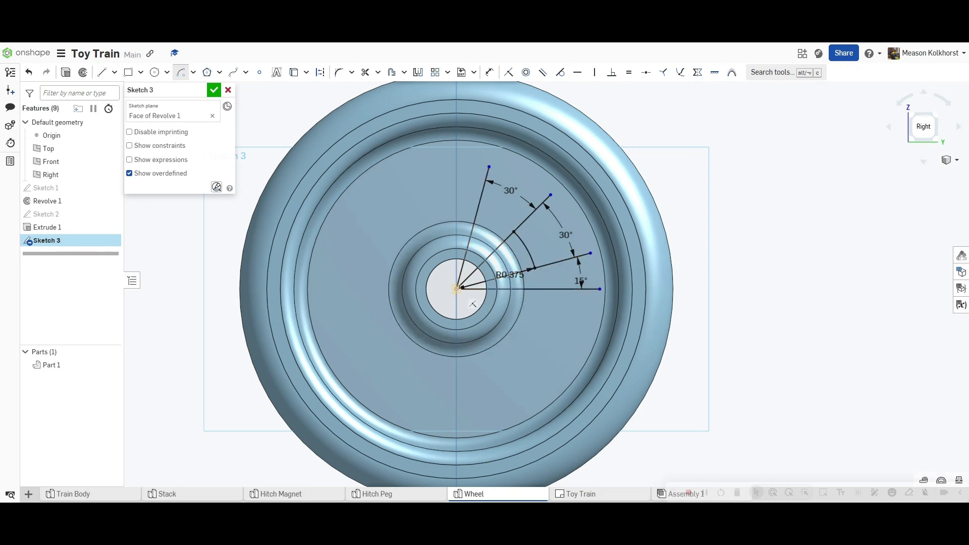
Step: Draw a second, outer arc about the wheel's centre between the same two slanted lines, with radius 0.625 in
{"action": "left_click", "coordinate": [456, 289]}
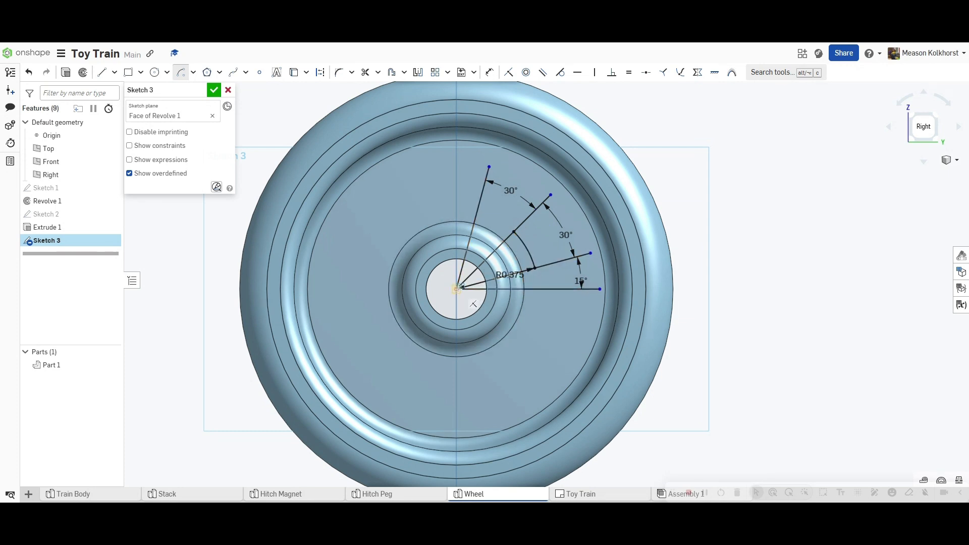
{"action": "left_click", "coordinate": [565, 259]}
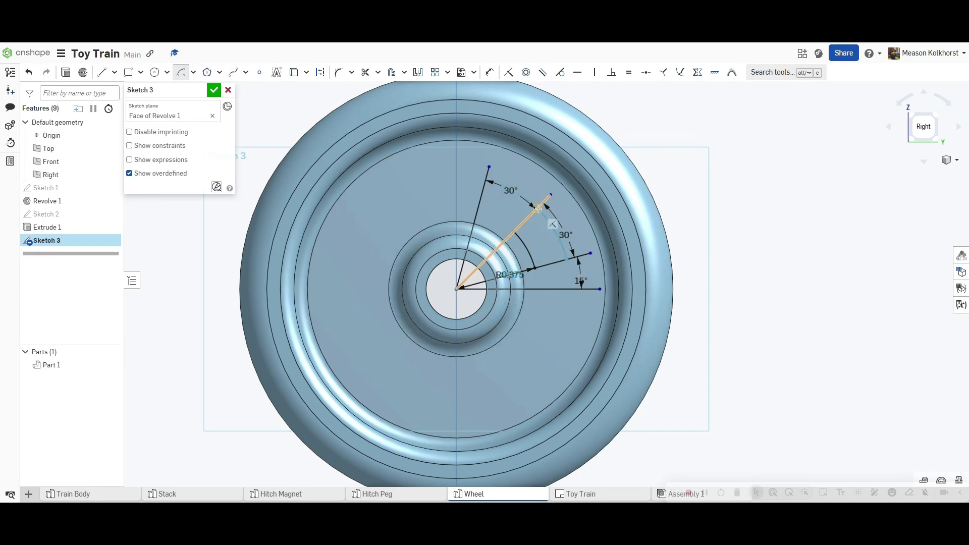
{"action": "left_click", "coordinate": [538, 208]}
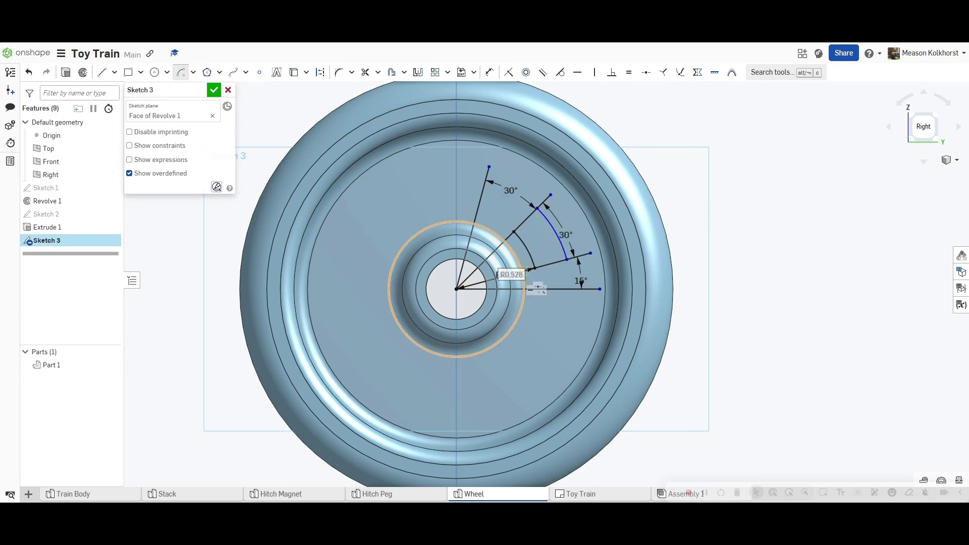
{"action": "left_click", "coordinate": [537, 289]}
{"action": "type", "text": ".625"}
{"action": "key", "text": "Return"}
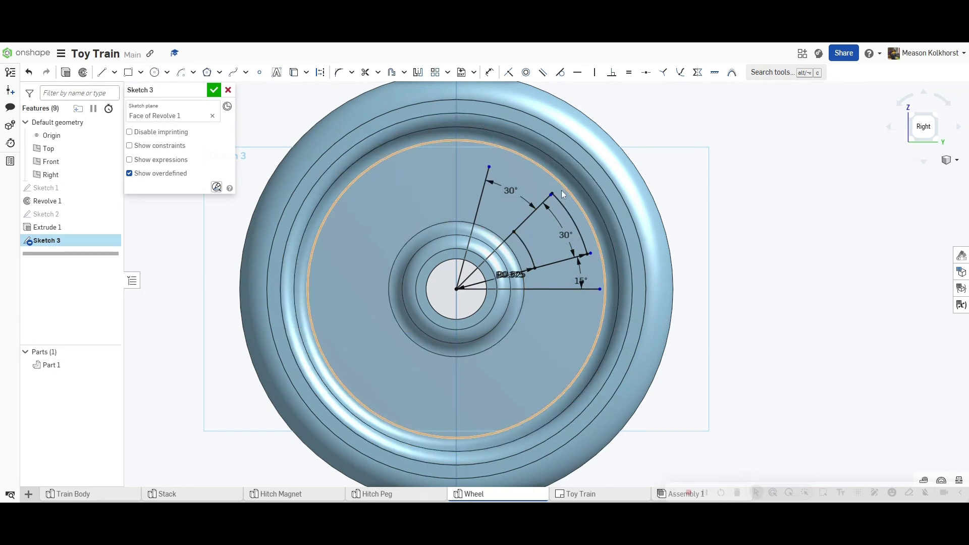
Step: Lengthen the middle slanted line so its outer end extends slightly past the 0.625 in arc
{"action": "scroll", "coordinate": [561, 190], "scroll_direction": "up", "scroll_amount": 3}
{"action": "scroll", "coordinate": [560, 190], "scroll_direction": "up", "scroll_amount": 3}
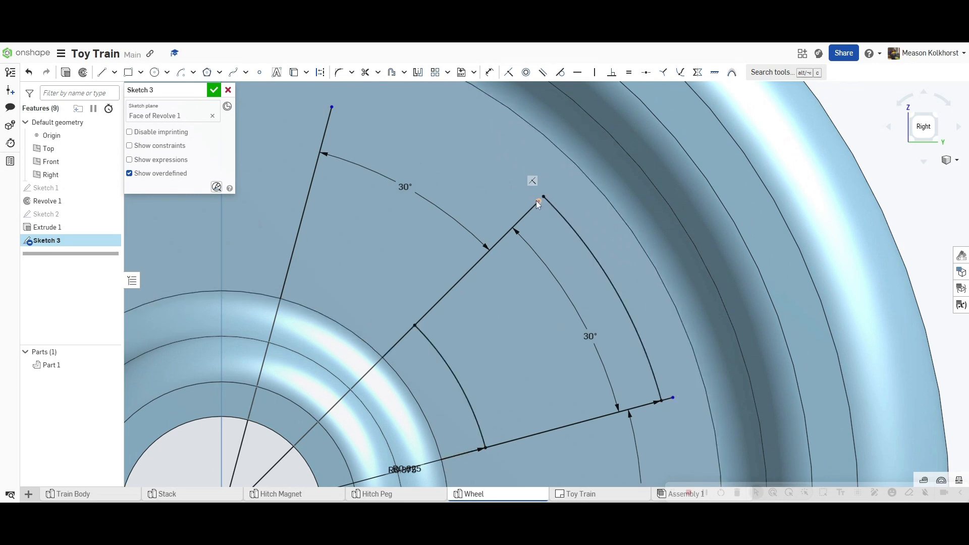
{"action": "left_click_drag", "start_coordinate": [539, 202], "coordinate": [559, 180]}
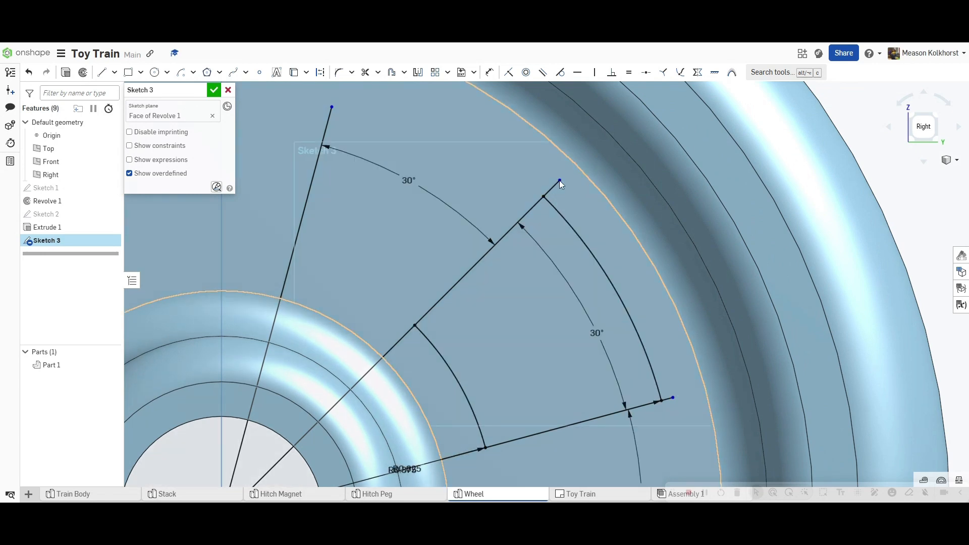
{"action": "scroll", "coordinate": [492, 181], "scroll_direction": "down", "scroll_amount": 5}
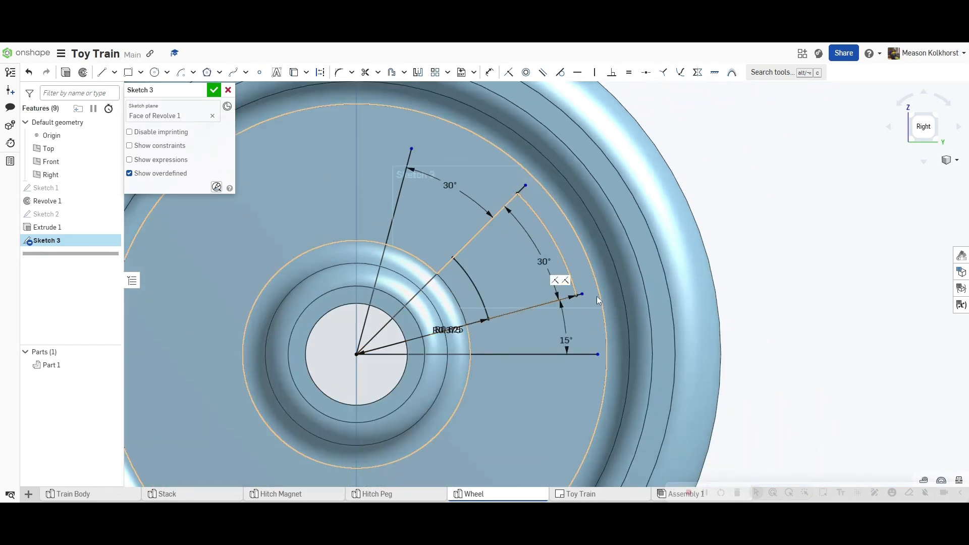
{"action": "scroll", "coordinate": [520, 250], "scroll_direction": "down", "scroll_amount": 1}
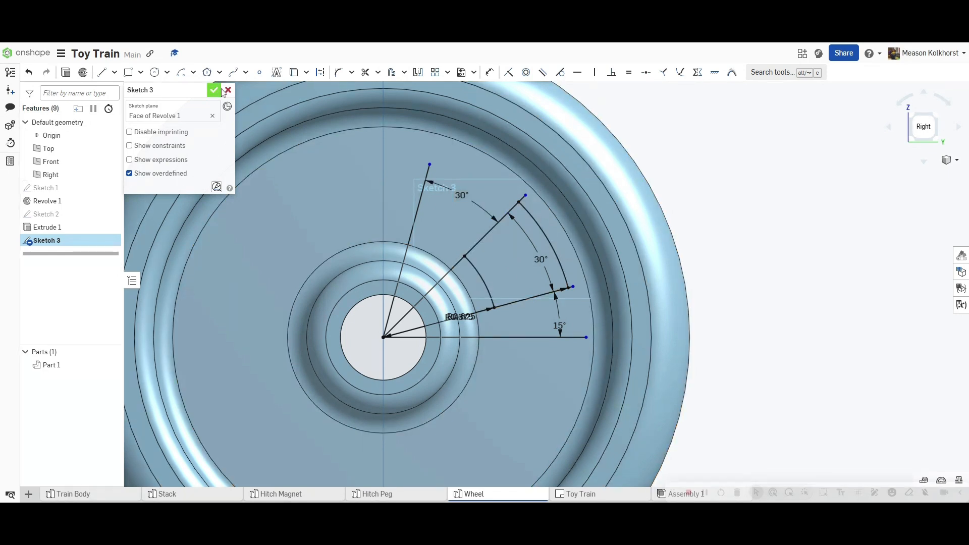
Step: Start a sketch circular pattern of the two arcs and the two slanted lines that bound the first opening
{"action": "left_click", "coordinate": [448, 72]}
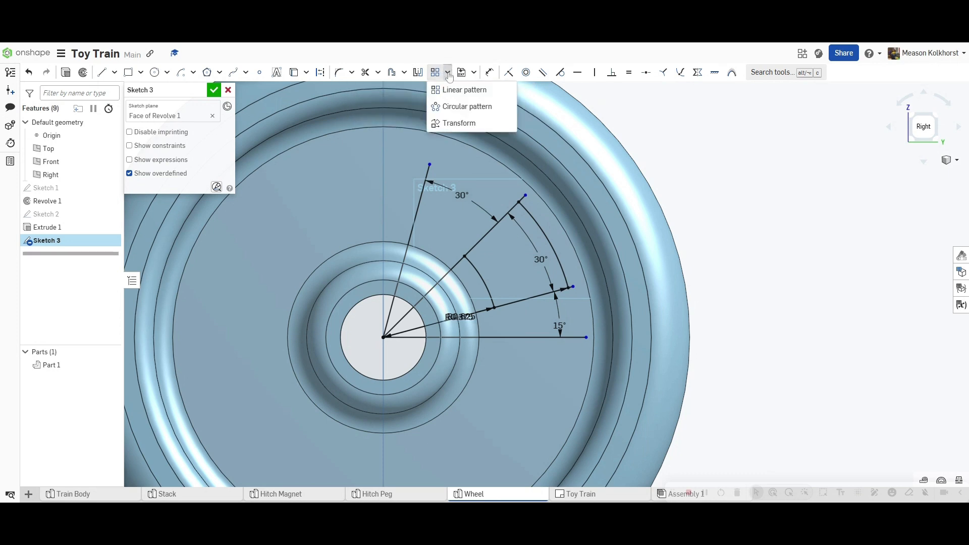
{"action": "left_click", "coordinate": [458, 107]}
{"action": "scroll", "coordinate": [451, 126], "scroll_direction": "down", "scroll_amount": 1}
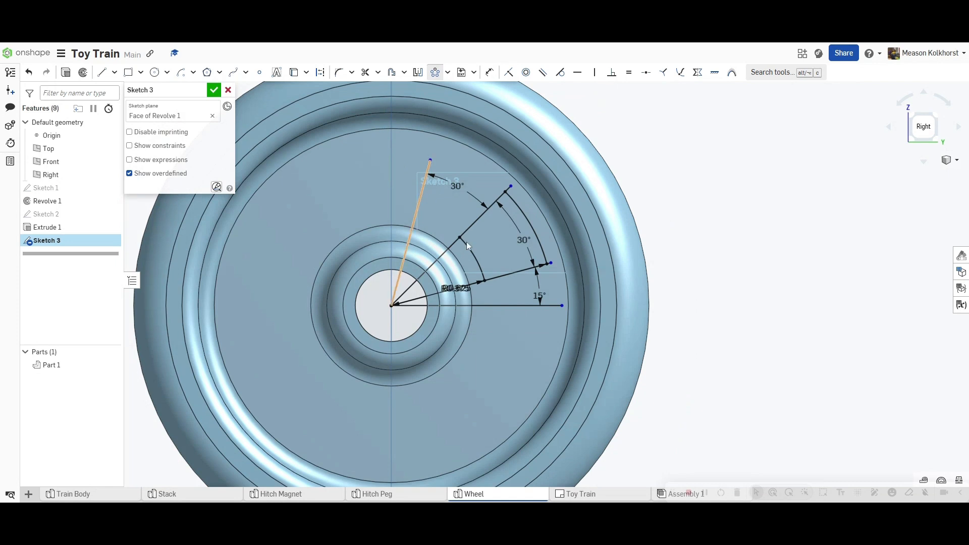
{"action": "left_click", "coordinate": [522, 211]}
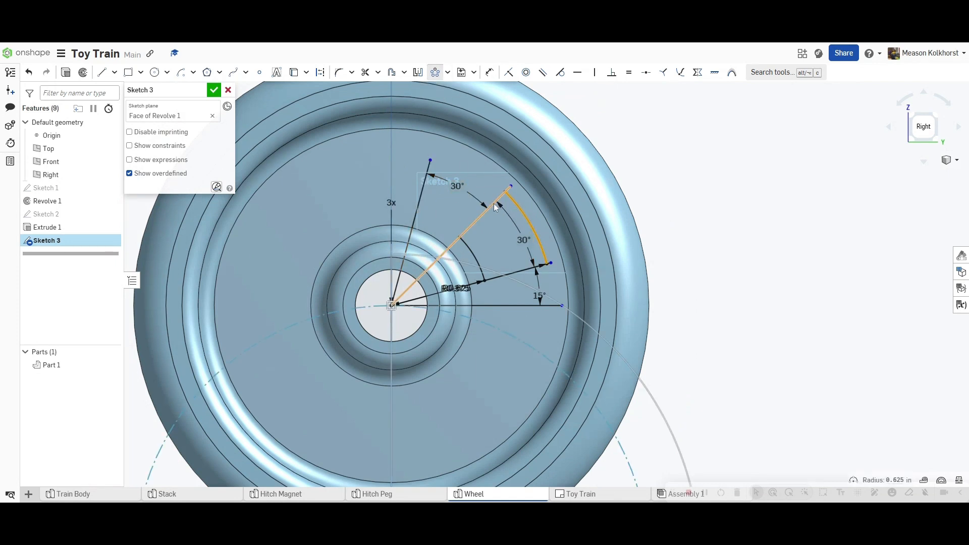
{"action": "left_click", "coordinate": [494, 204]}
{"action": "left_click", "coordinate": [467, 249]}
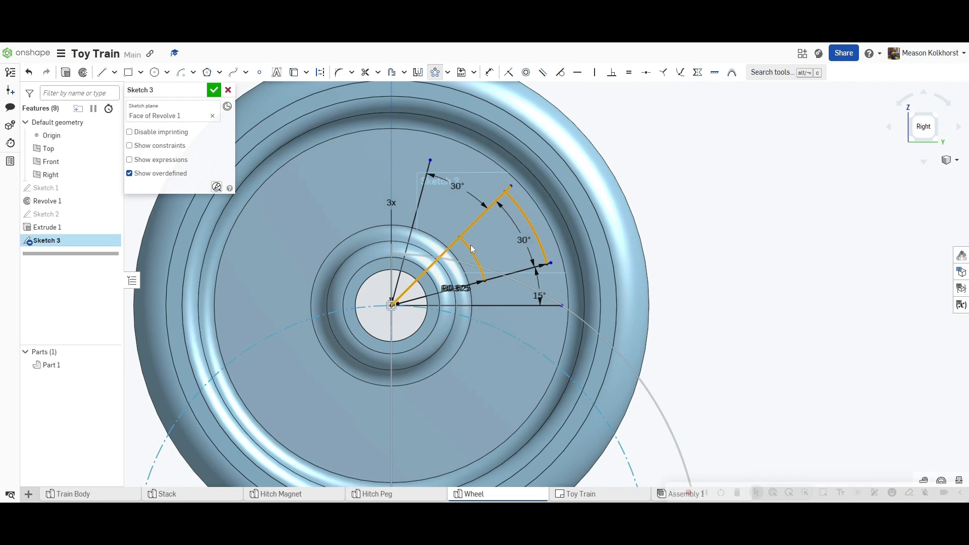
{"action": "left_click", "coordinate": [503, 273]}
Step: Move the circular pattern's centre point from the origin to the centre of the wheel's axle hole
{"action": "scroll", "coordinate": [478, 207], "scroll_direction": "down", "scroll_amount": 2}
{"action": "scroll", "coordinate": [477, 225], "scroll_direction": "down", "scroll_amount": 3}
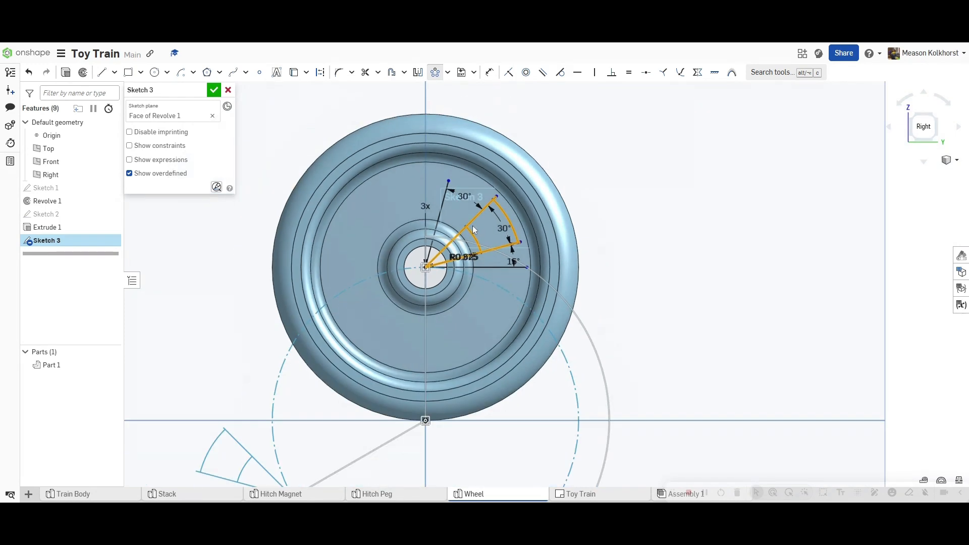
{"action": "scroll", "coordinate": [497, 379], "scroll_direction": "down", "scroll_amount": 3}
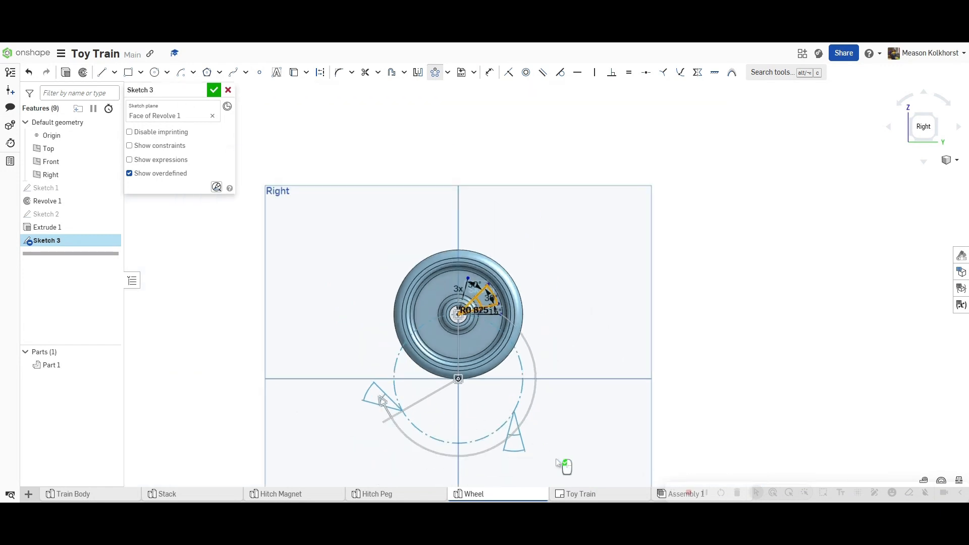
{"action": "scroll", "coordinate": [472, 431], "scroll_direction": "up", "scroll_amount": 4}
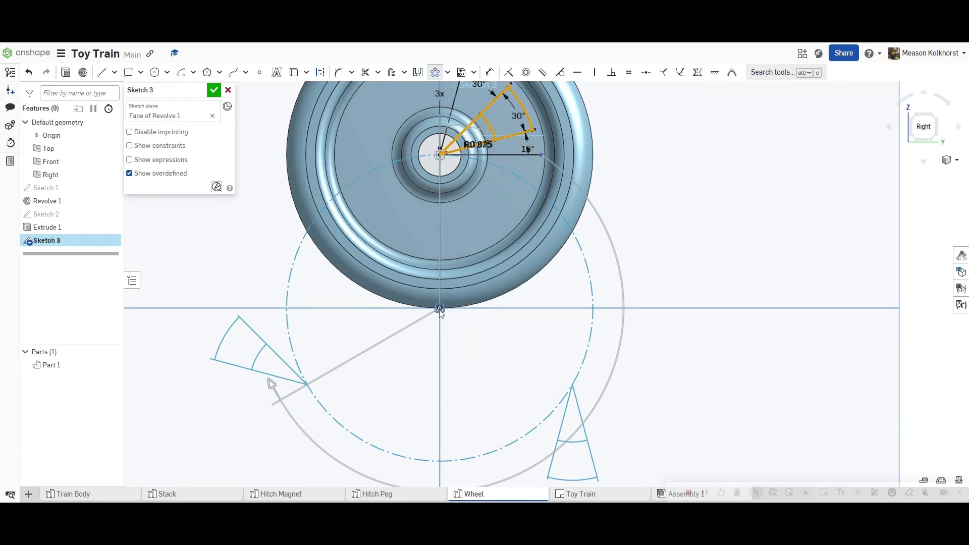
{"action": "mouse_move", "coordinate": [440, 309]}
{"action": "left_mouse_down"}
{"action": "mouse_move", "coordinate": [445, 283]}
{"action": "mouse_move", "coordinate": [429, 213]}
{"action": "mouse_move", "coordinate": [440, 155]}
{"action": "left_mouse_up"}
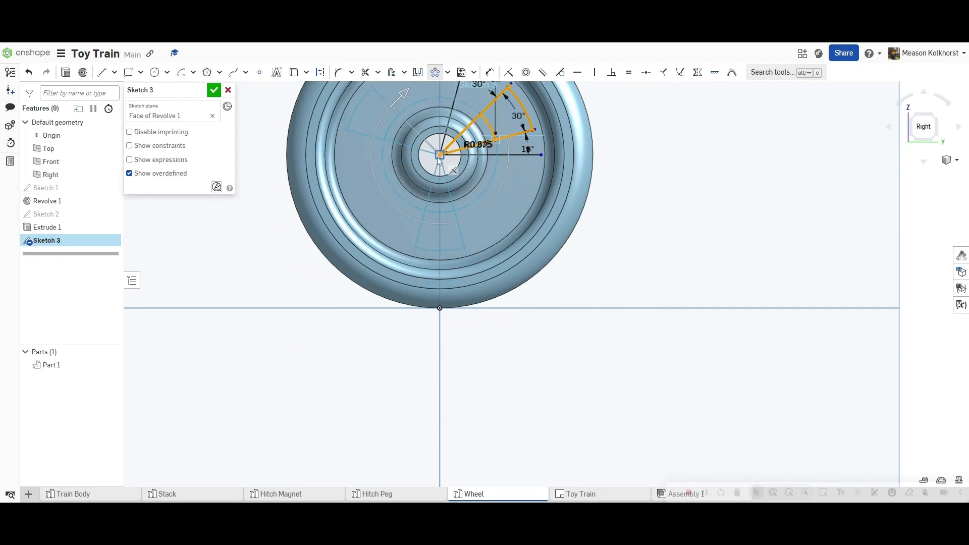
{"action": "scroll", "coordinate": [439, 158], "scroll_direction": "up", "scroll_amount": 10}
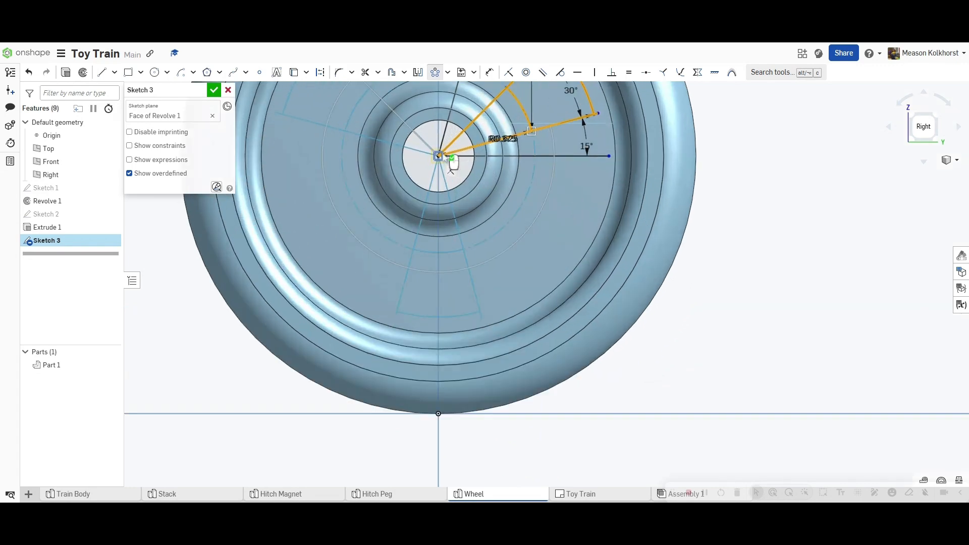
{"action": "scroll", "coordinate": [447, 168], "scroll_direction": "down", "scroll_amount": 12}
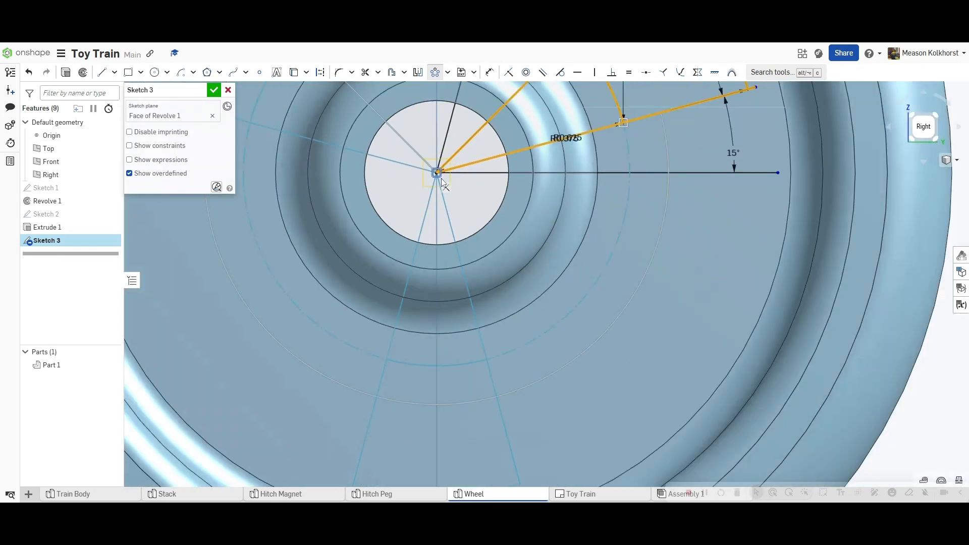
{"action": "scroll", "coordinate": [447, 167], "scroll_direction": "down", "scroll_amount": 3}
{"action": "scroll", "coordinate": [450, 128], "scroll_direction": "up", "scroll_amount": 10}
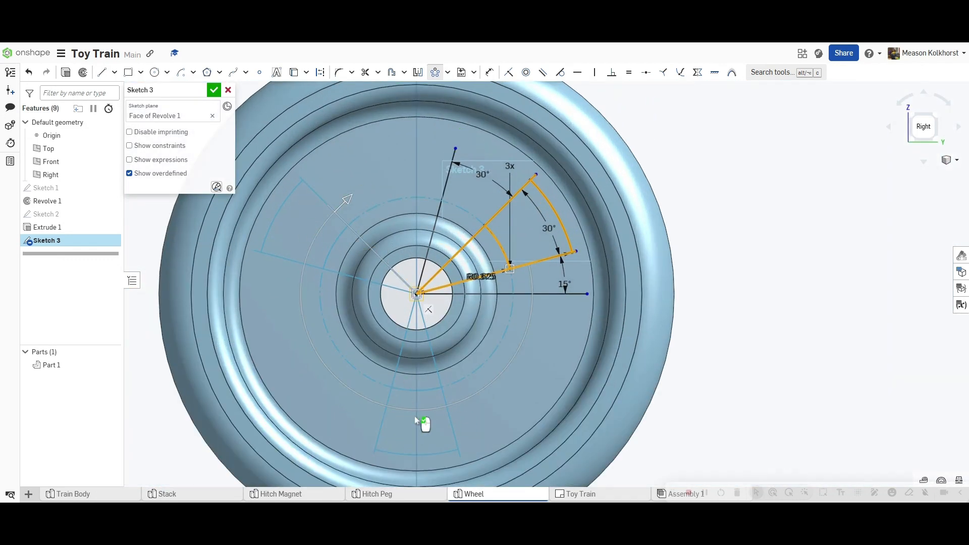
Step: Set the circular pattern's instance count to 6 and finish the sketch
{"action": "double_click", "coordinate": [514, 164]}
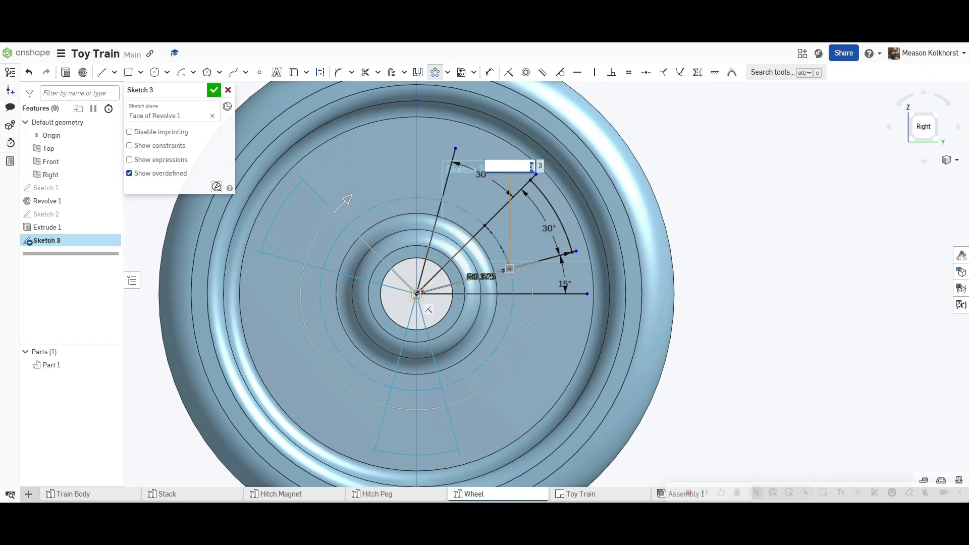
{"action": "type", "text": "6"}
{"action": "key", "text": "Return"}
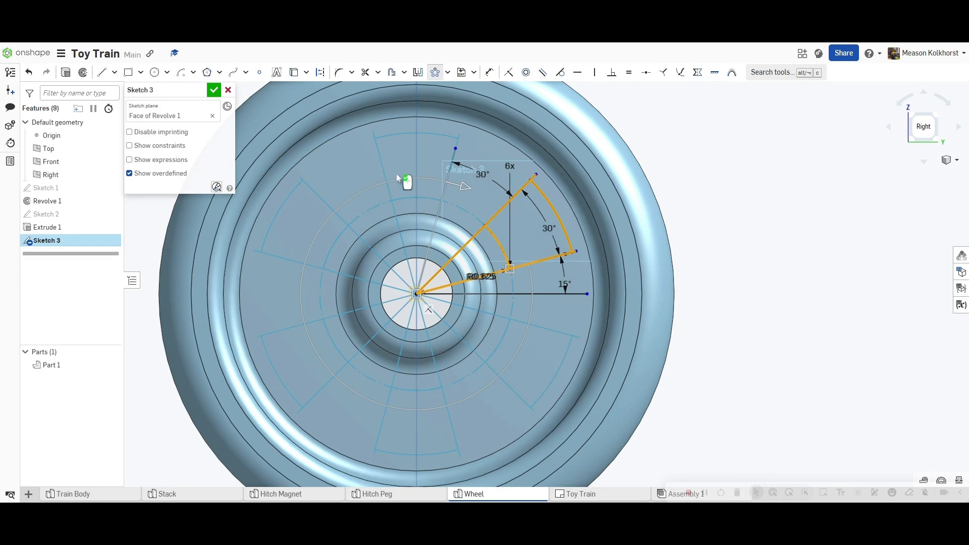
{"action": "left_click", "coordinate": [214, 90]}
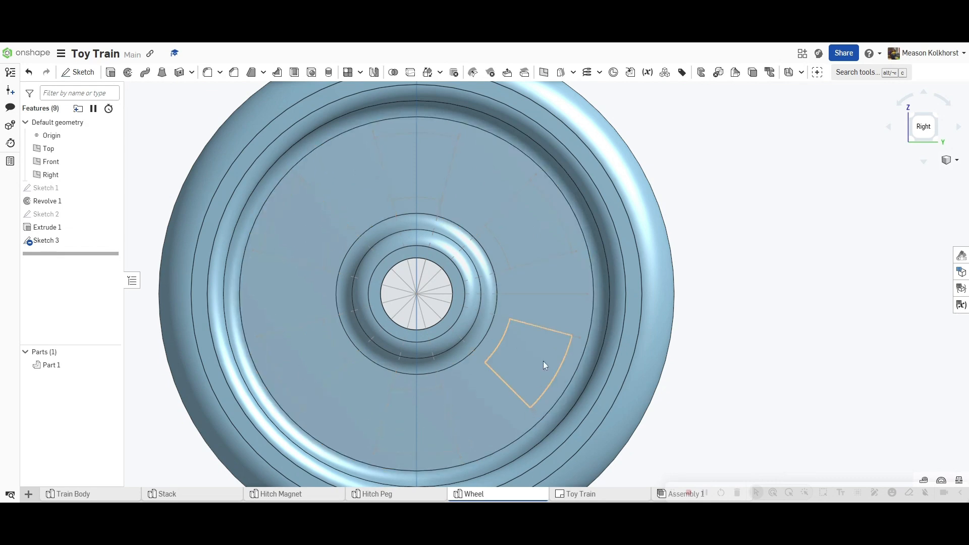
Step: Cut the six patterned arc-bounded regions out of the wheel with a Remove extrude, blind, 1 in deep
{"action": "left_click", "coordinate": [110, 73]}
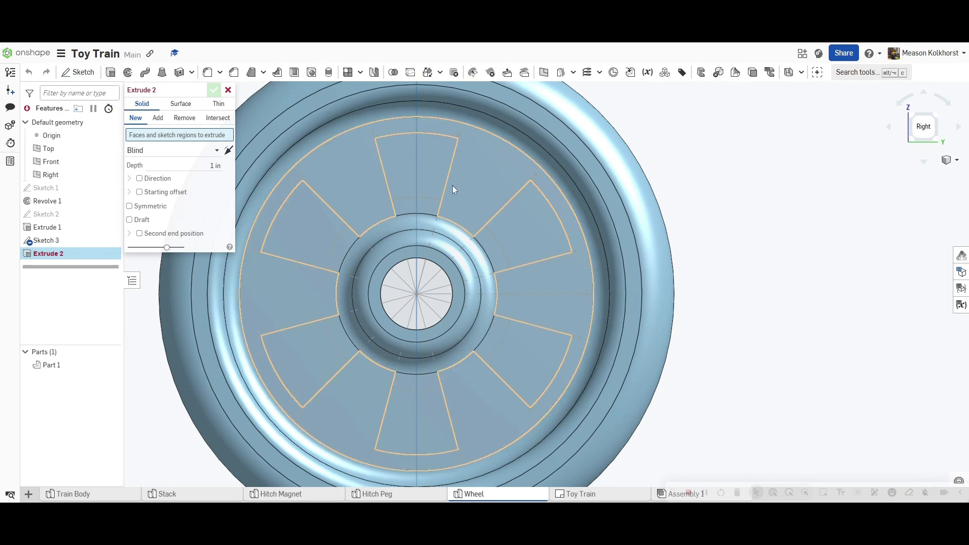
{"action": "left_click", "coordinate": [528, 239]}
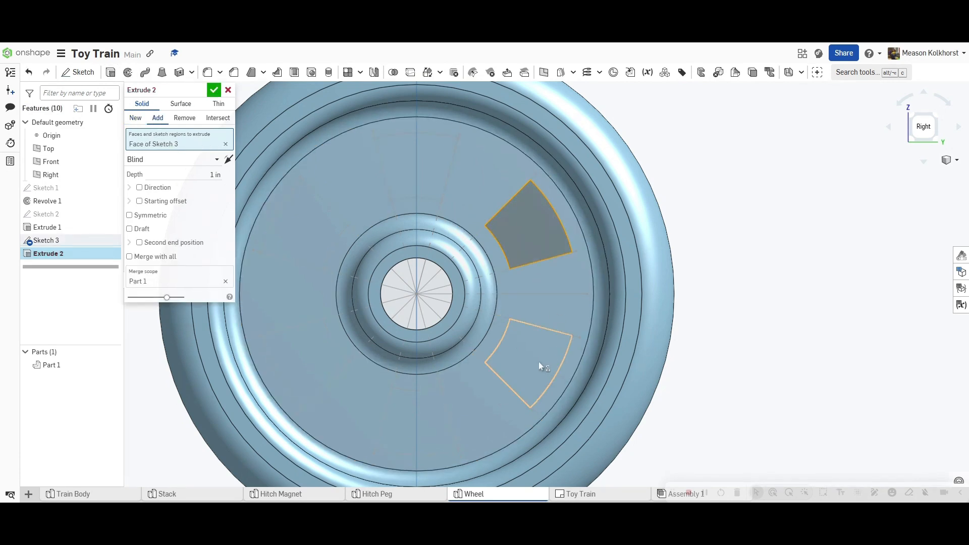
{"action": "left_click", "coordinate": [531, 373]}
{"action": "key", "text": "Left"}
{"action": "key", "text": "Down"}
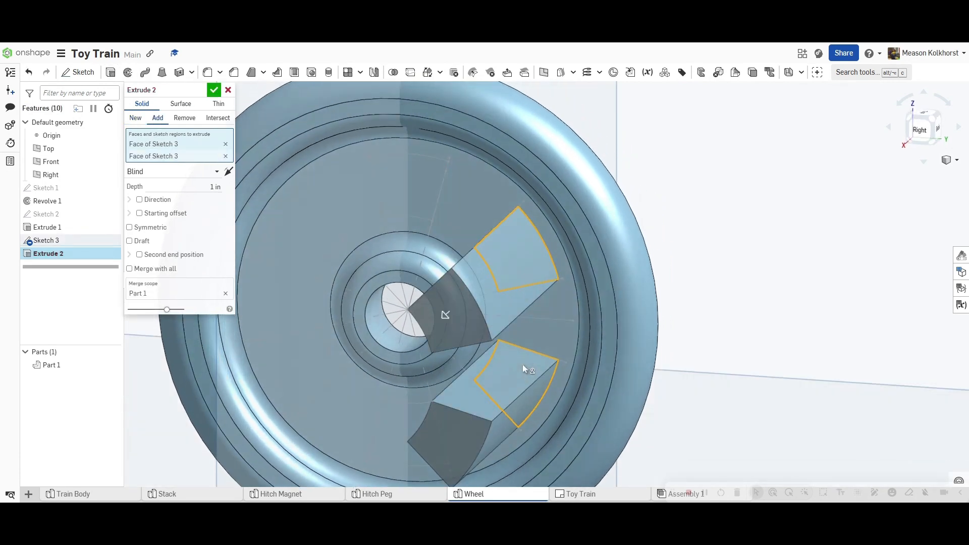
{"action": "left_click", "coordinate": [401, 455]}
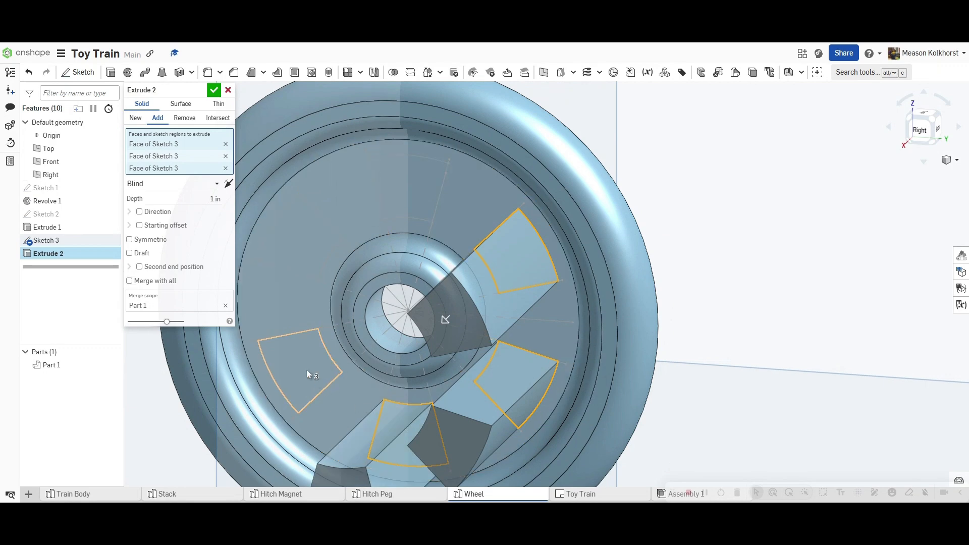
{"action": "left_click", "coordinate": [307, 372]}
{"action": "left_click", "coordinate": [295, 253]}
{"action": "left_click", "coordinate": [399, 194]}
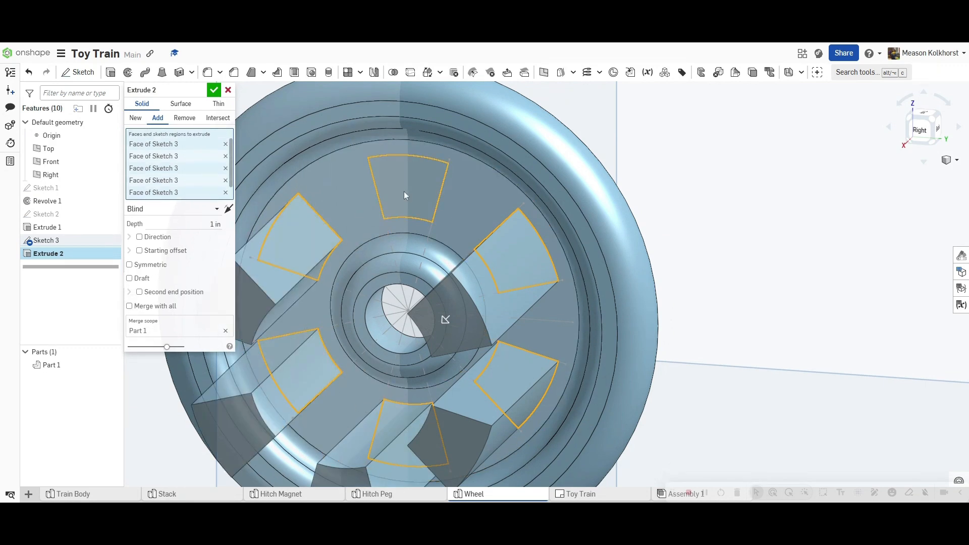
{"action": "left_click", "coordinate": [184, 119]}
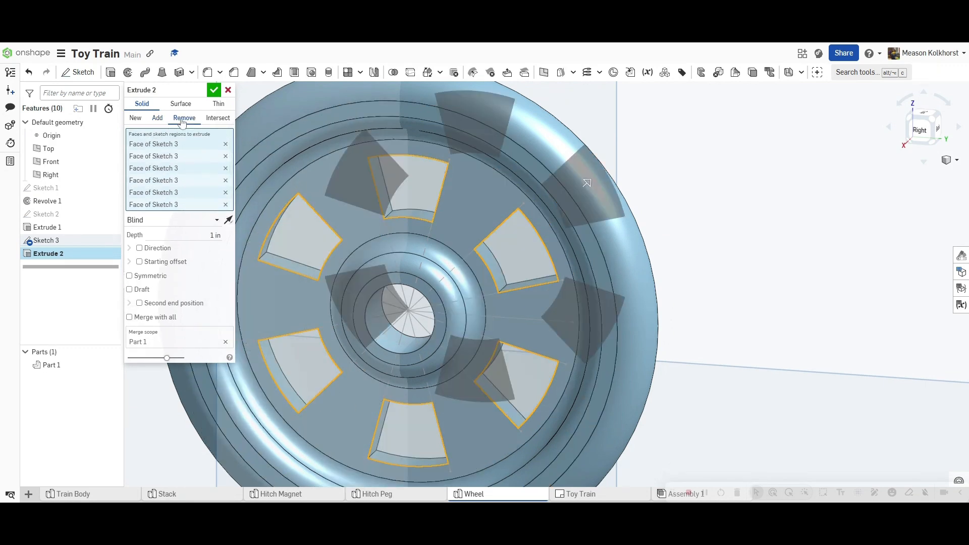
{"action": "left_click", "coordinate": [214, 90]}
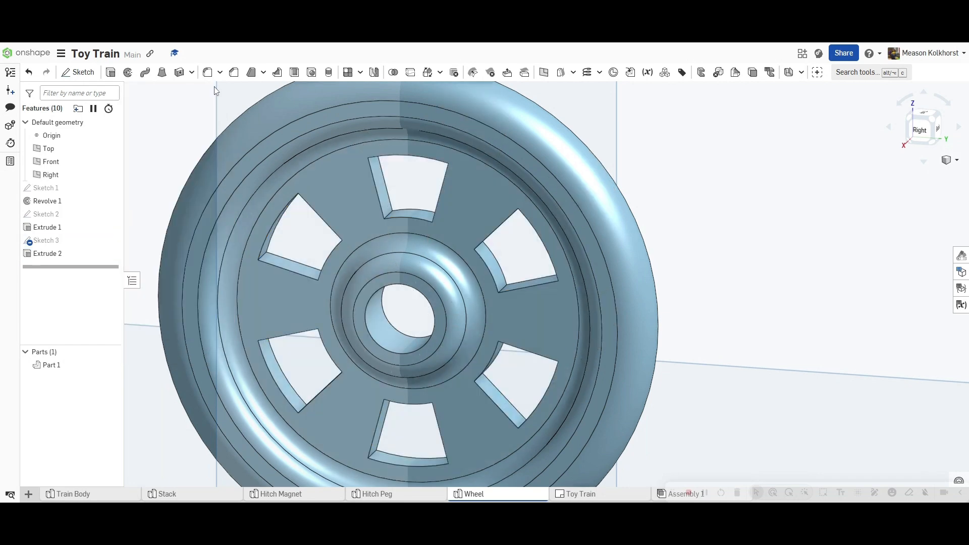
Step: Start a sketch on the wheel's recessed face and draw a 0.25 in diameter circle at the outer end of the right-hand spoke
{"action": "left_click", "coordinate": [920, 130]}
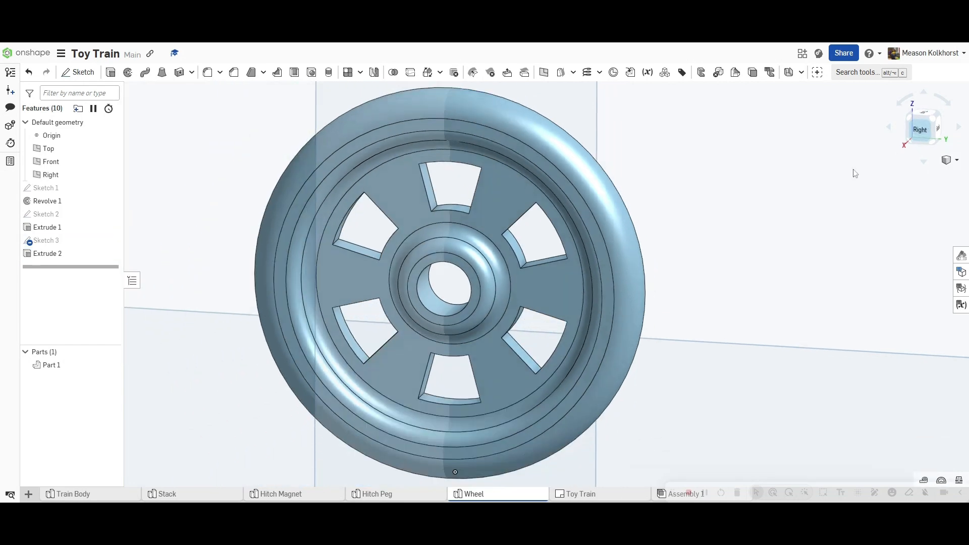
{"action": "scroll", "coordinate": [577, 208], "scroll_direction": "up", "scroll_amount": 6}
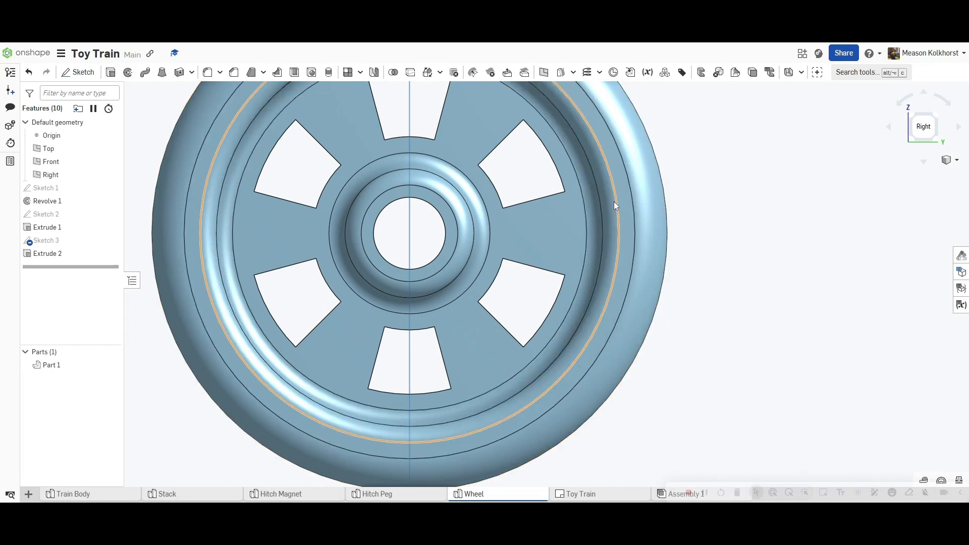
{"action": "left_click", "coordinate": [77, 72]}
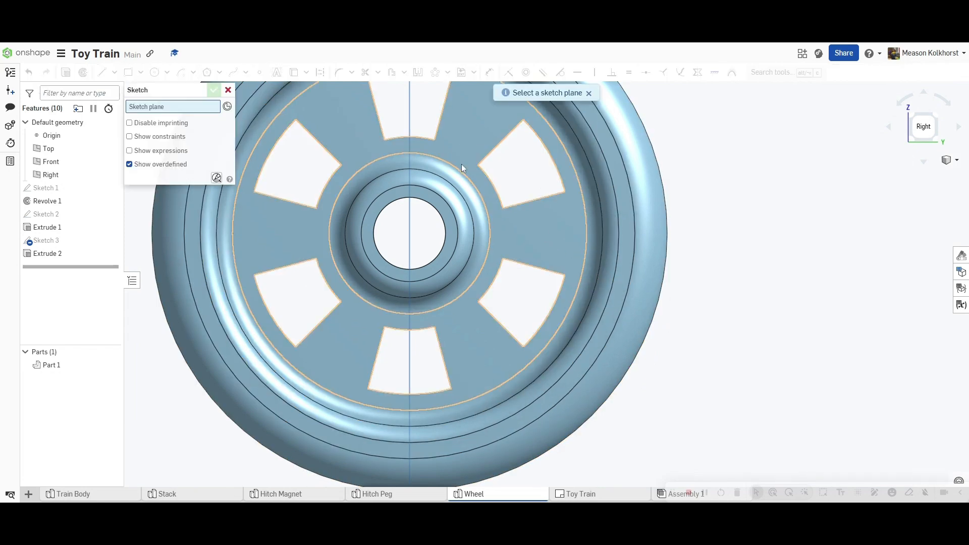
{"action": "left_click", "coordinate": [552, 231]}
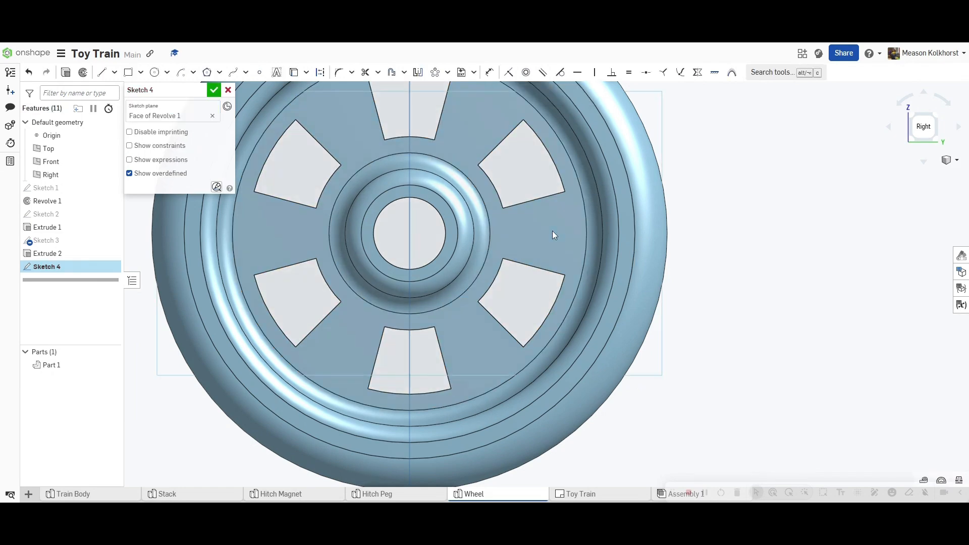
{"action": "left_click", "coordinate": [155, 73]}
{"action": "left_click", "coordinate": [573, 233]}
{"action": "left_click", "coordinate": [579, 257]}
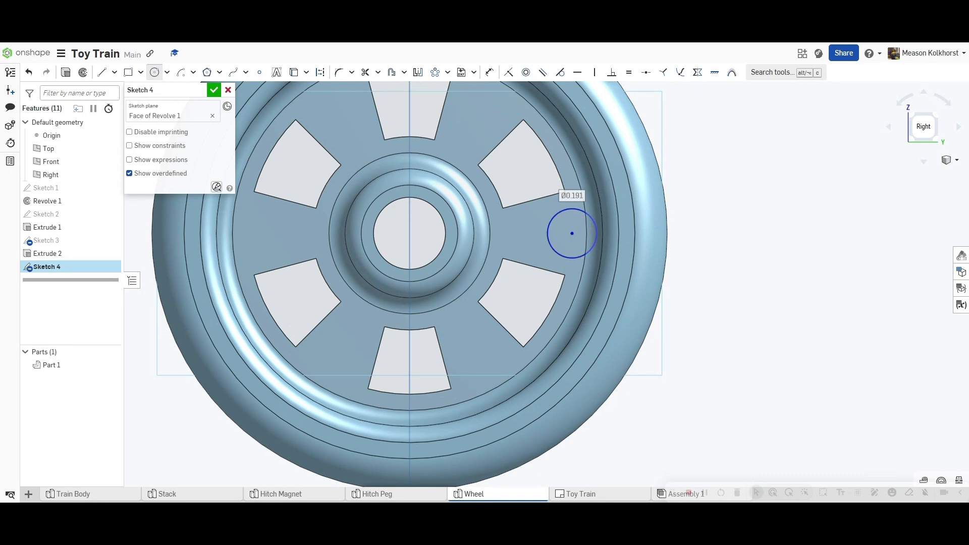
{"action": "type", "text": "0.25"}
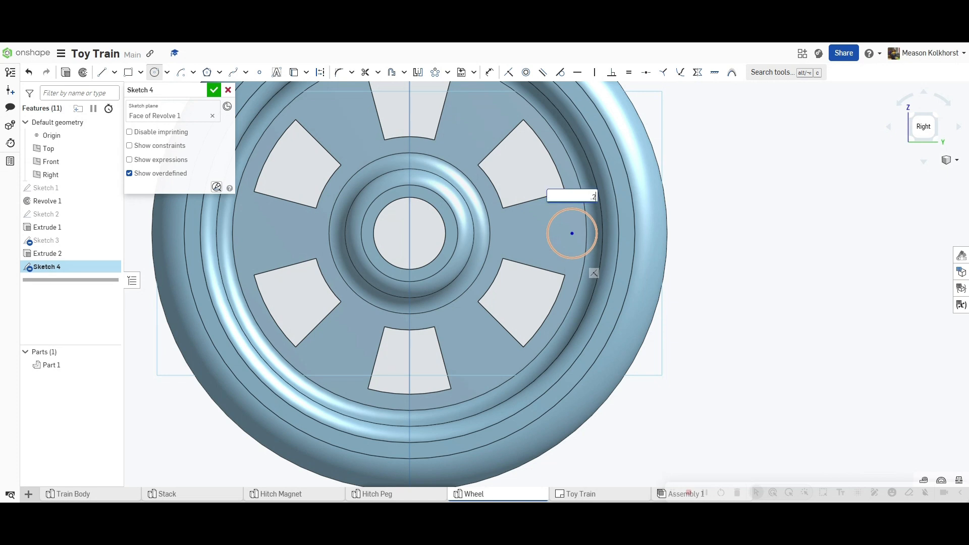
{"action": "key", "text": "Return"}
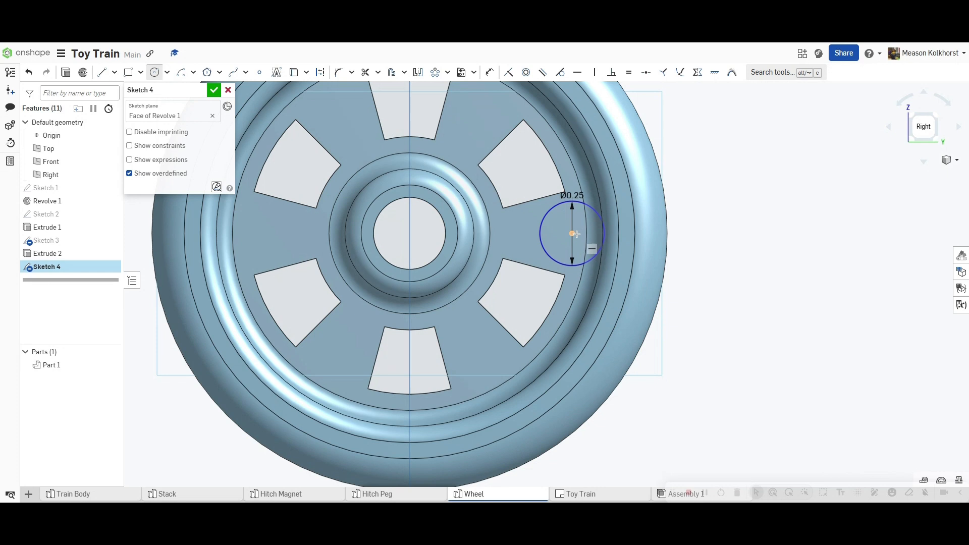
Step: Dimension the horizontal distance from the circle's centre to the Front plane as 0.7 in
{"action": "left_click", "coordinate": [489, 72]}
{"action": "left_click", "coordinate": [573, 233]}
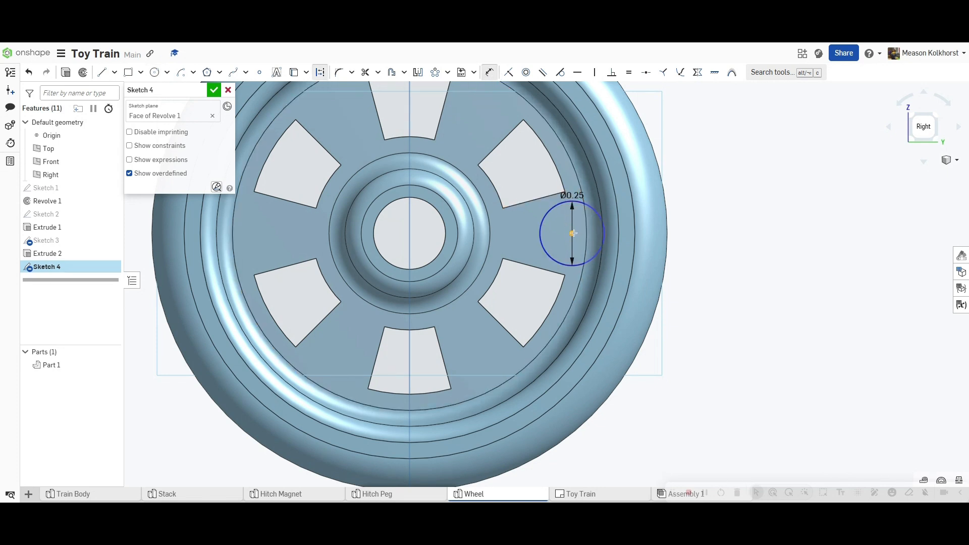
{"action": "left_click", "coordinate": [410, 233]}
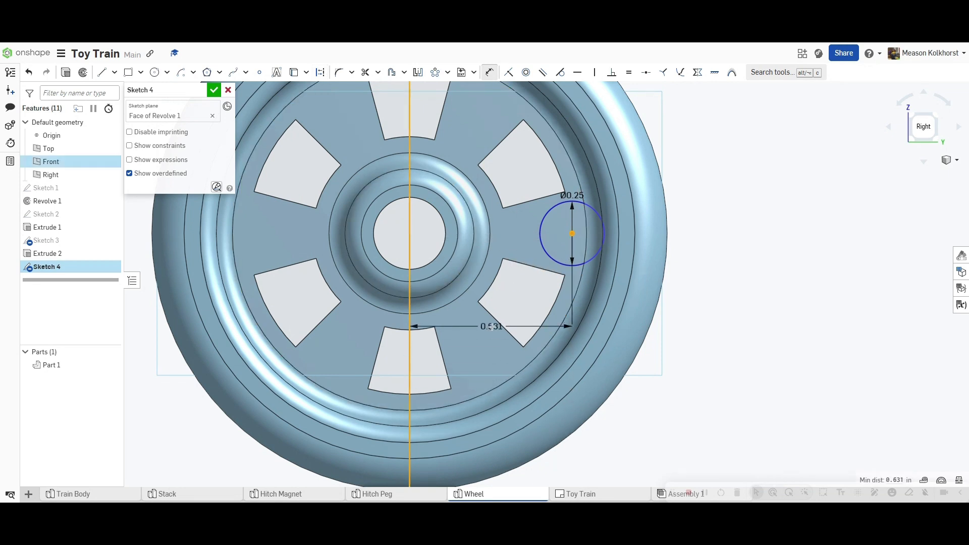
{"action": "left_click", "coordinate": [491, 326]}
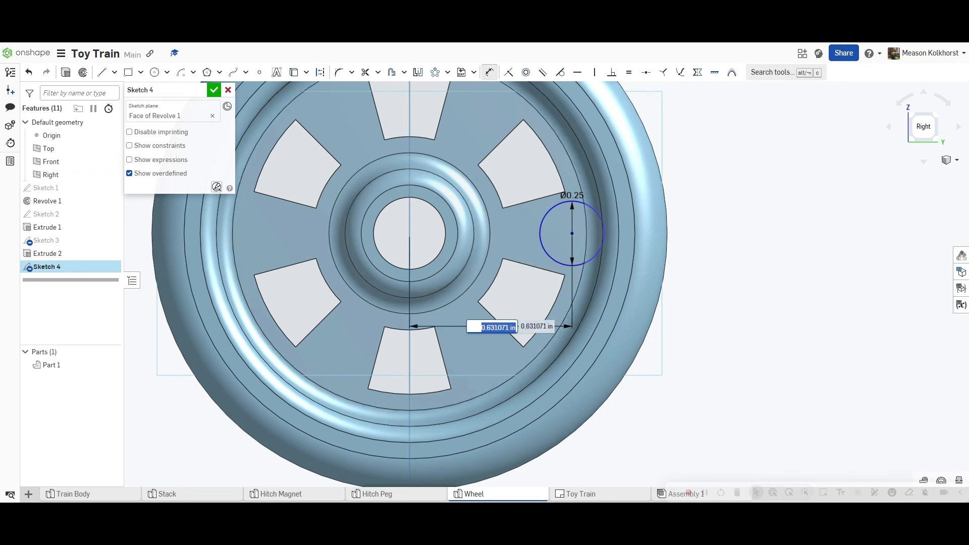
{"action": "key", "text": "BackSpace"}
{"action": "type", "text": ".7"}
{"action": "key", "text": "Return"}
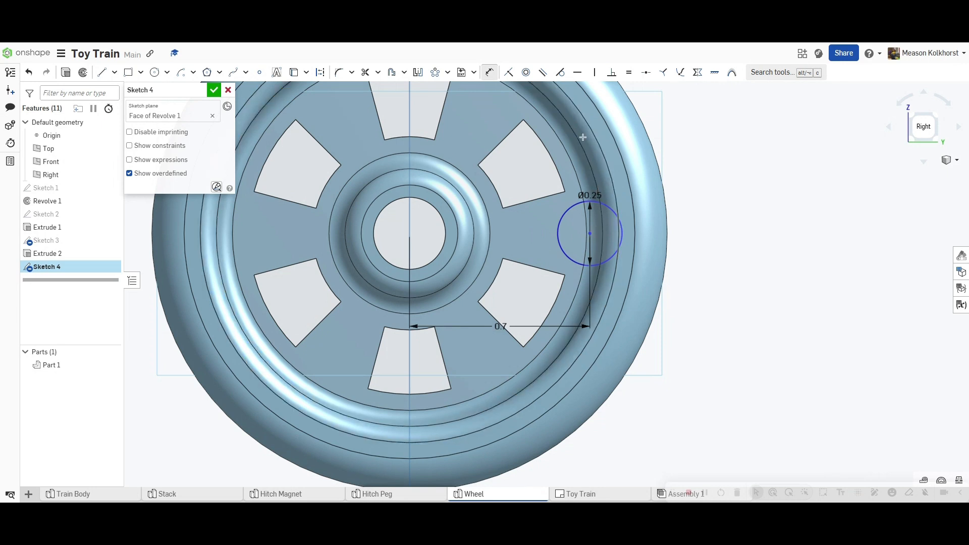
{"action": "left_click", "coordinate": [580, 74]}
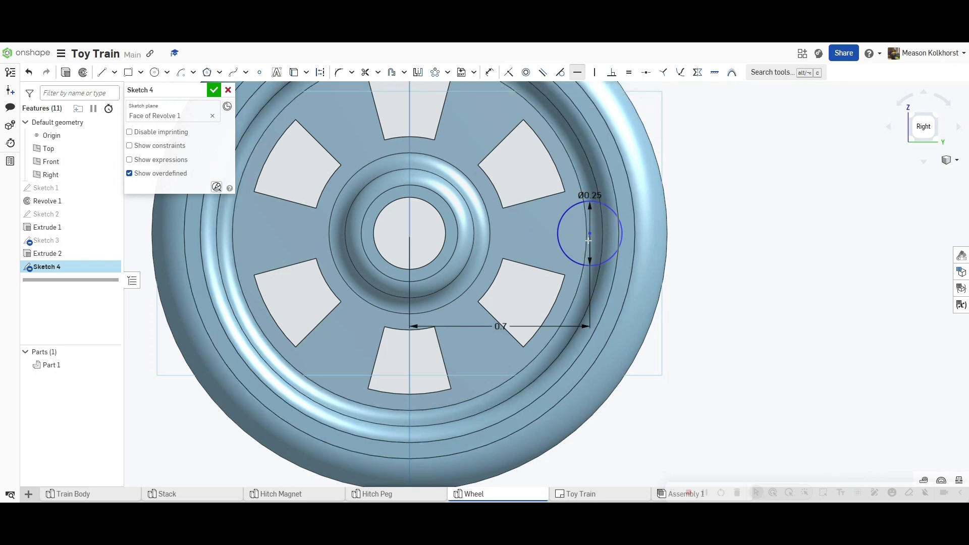
{"action": "left_click", "coordinate": [590, 233]}
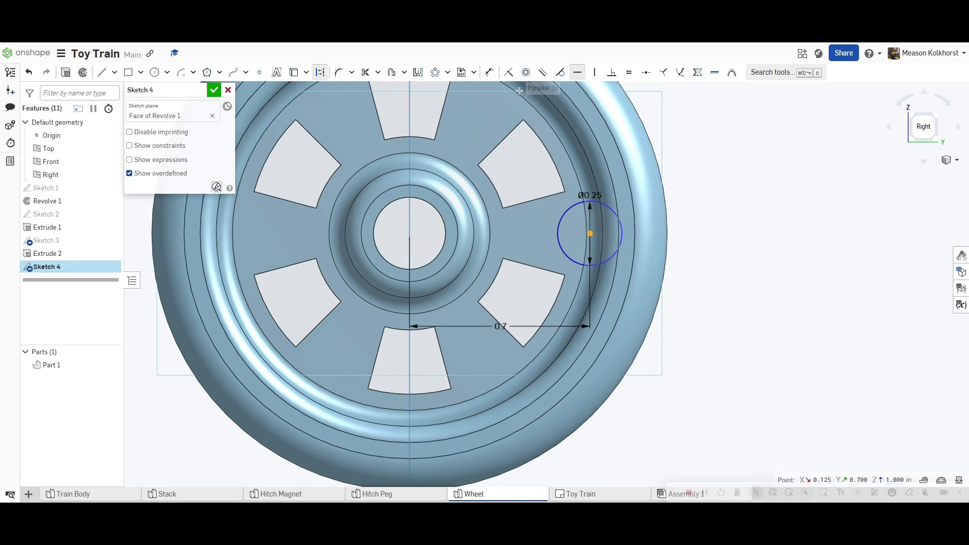
{"action": "scroll", "coordinate": [509, 118], "scroll_direction": "down", "scroll_amount": 3}
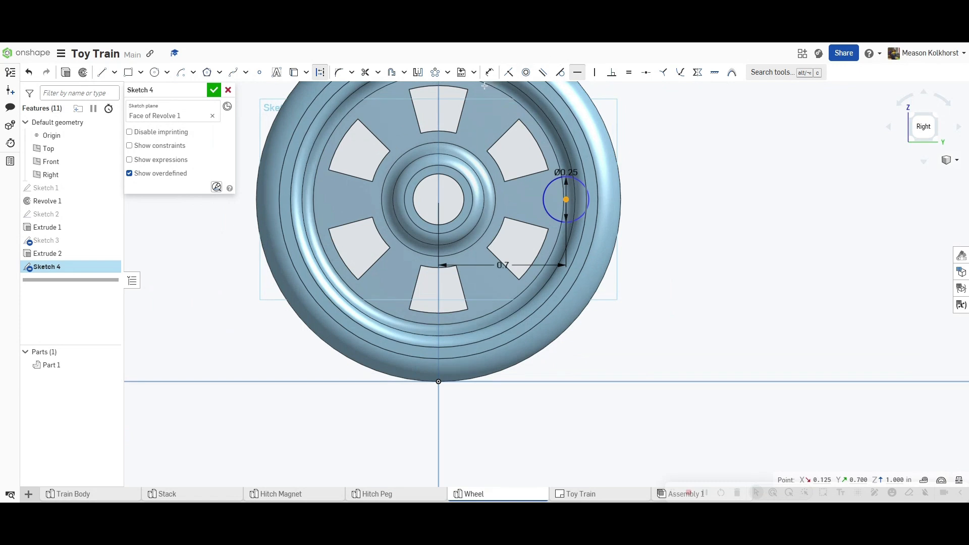
{"action": "scroll", "coordinate": [482, 85], "scroll_direction": "up", "scroll_amount": 5}
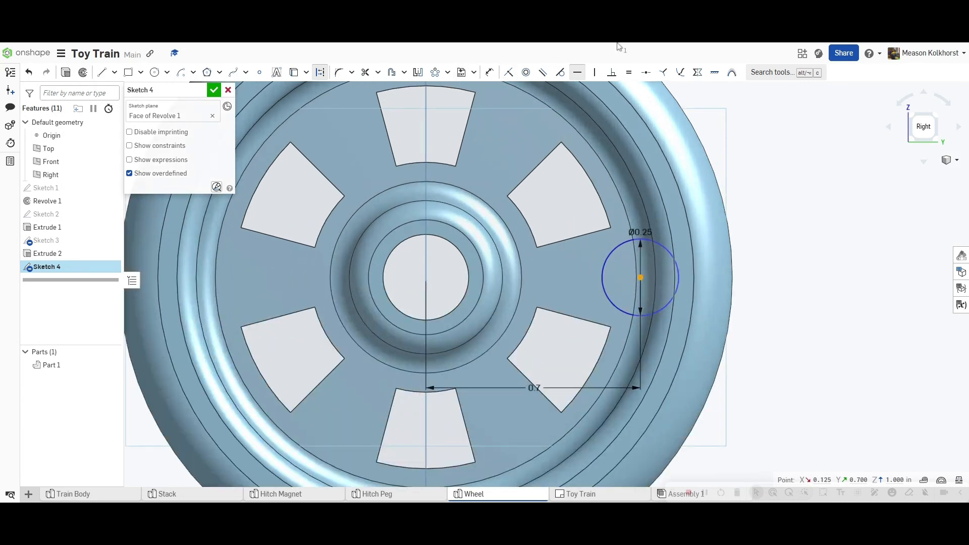
{"action": "left_click", "coordinate": [577, 72]}
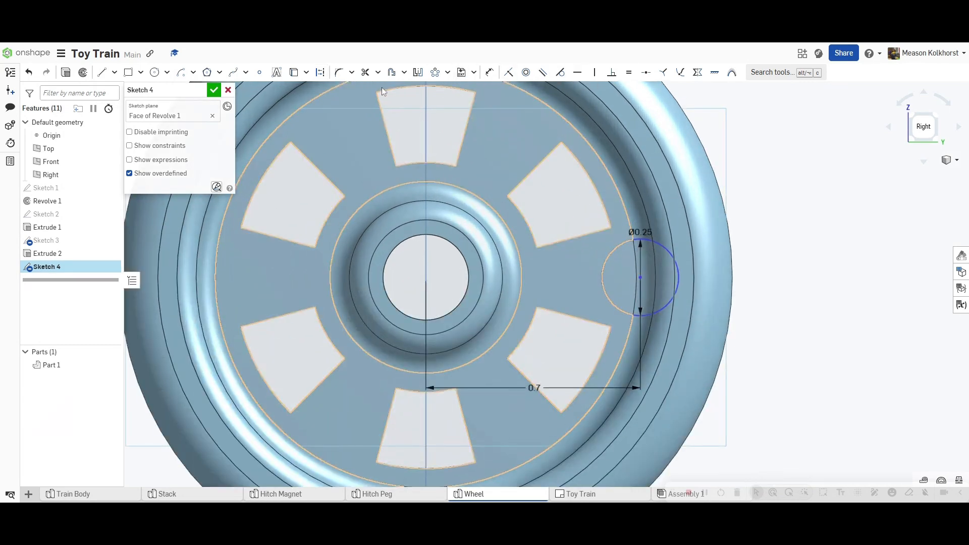
Step: Project the axle hole's edge into the sketch, constrain the small circle's centre horizontal with the hole's centre, and finish the sketch
{"action": "left_click", "coordinate": [294, 73]}
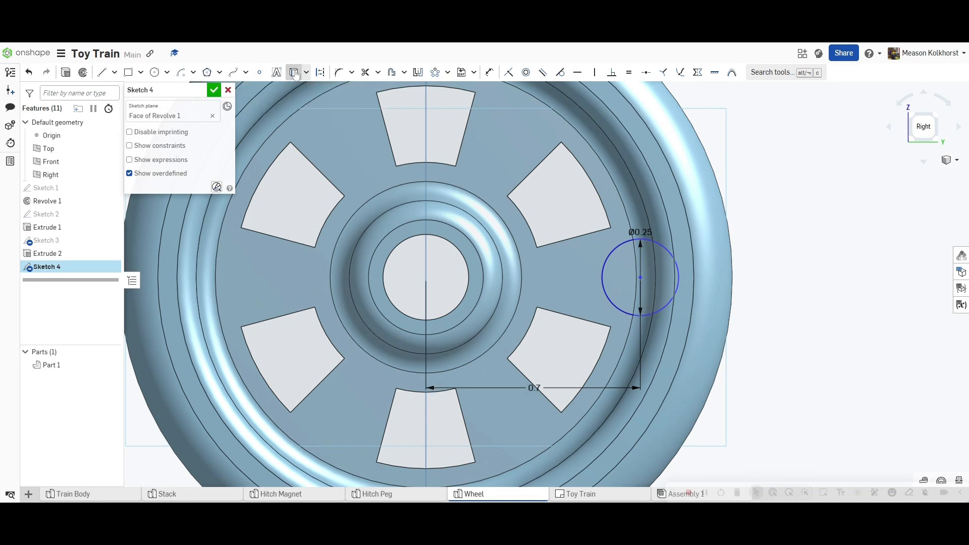
{"action": "left_click", "coordinate": [441, 237]}
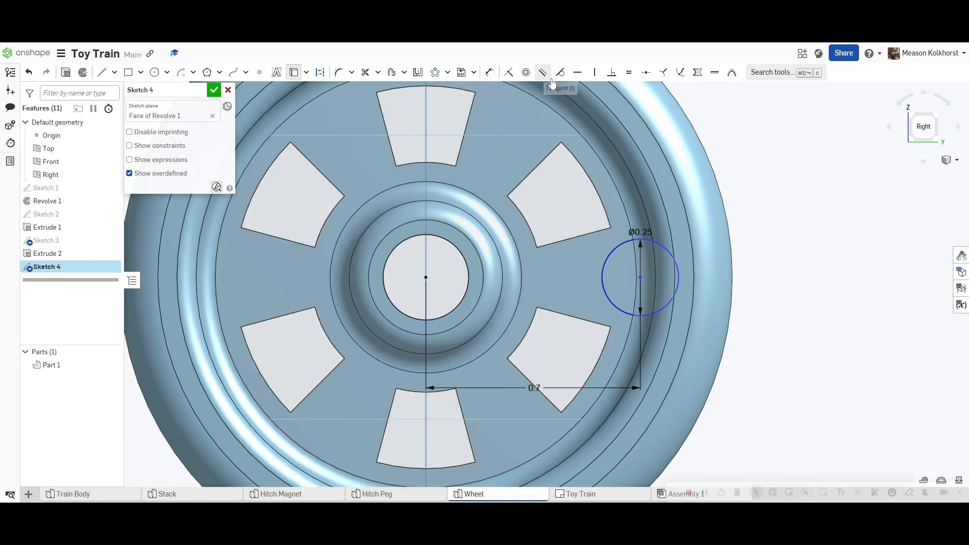
{"action": "left_click", "coordinate": [578, 74]}
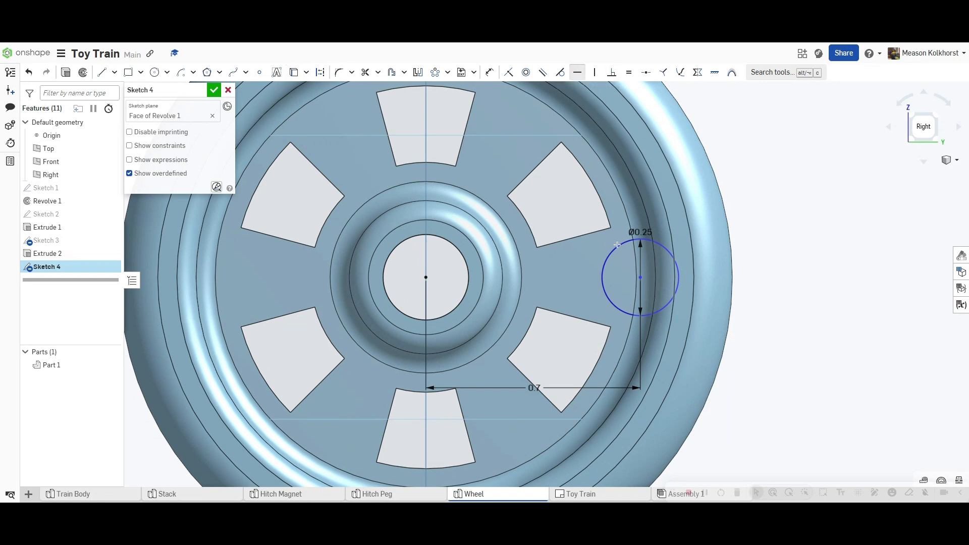
{"action": "left_click", "coordinate": [640, 278]}
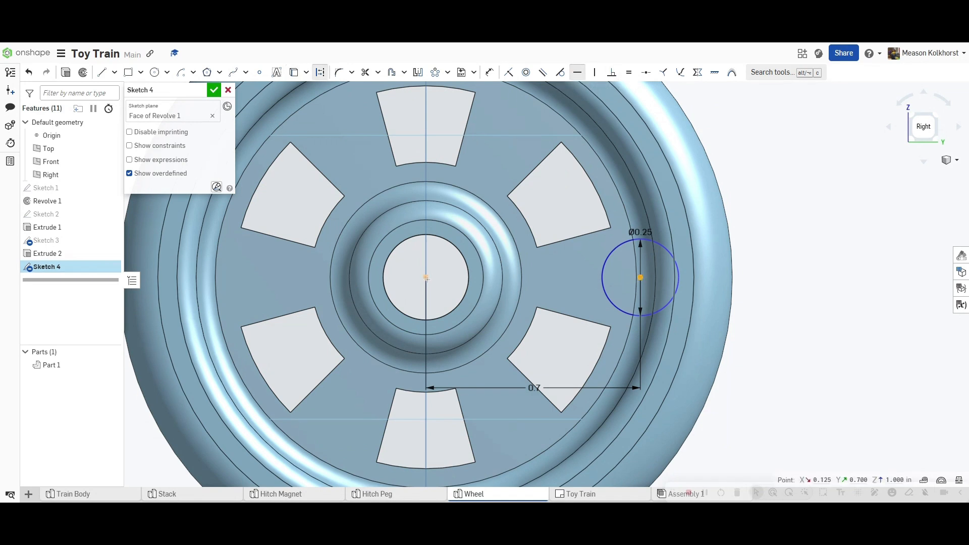
{"action": "left_click", "coordinate": [426, 277]}
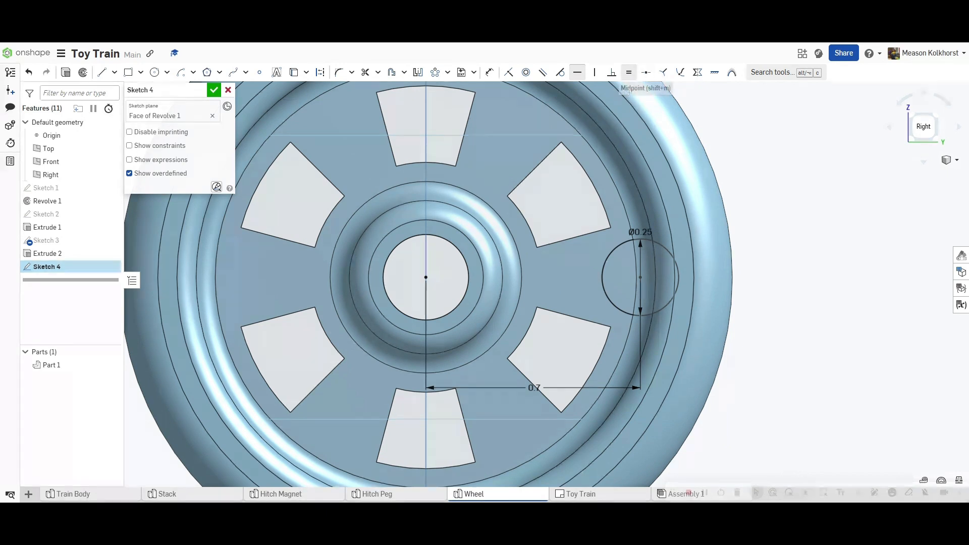
{"action": "left_click", "coordinate": [214, 91]}
Step: Start an Add extrude using the wheel sketch's circle regions near the rim, leaving out the axle hole region
{"action": "left_click", "coordinate": [111, 73]}
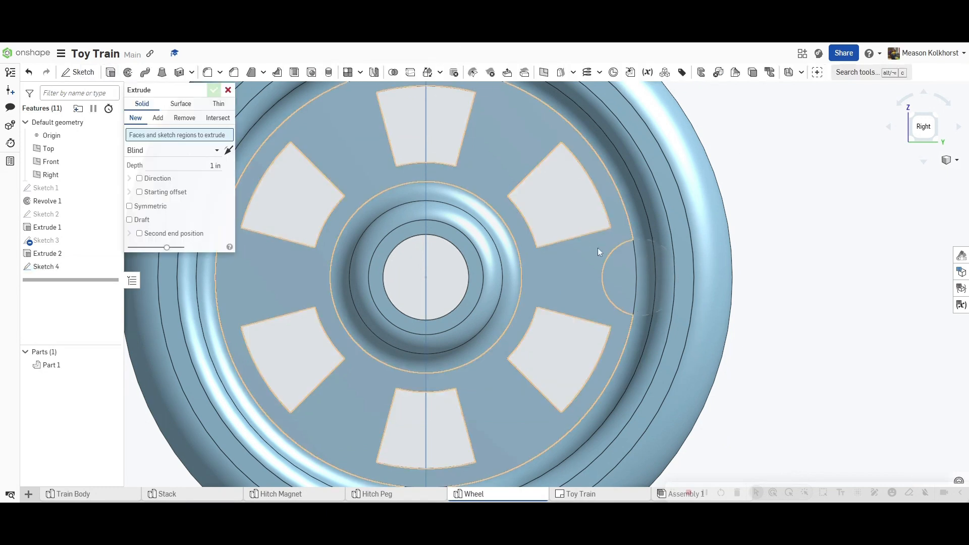
{"action": "left_click", "coordinate": [616, 293]}
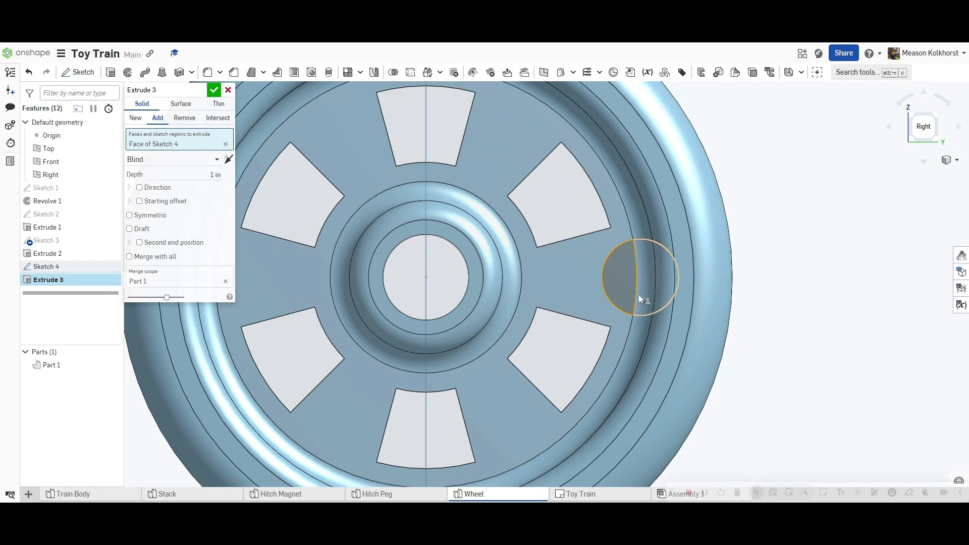
{"action": "left_click", "coordinate": [639, 298]}
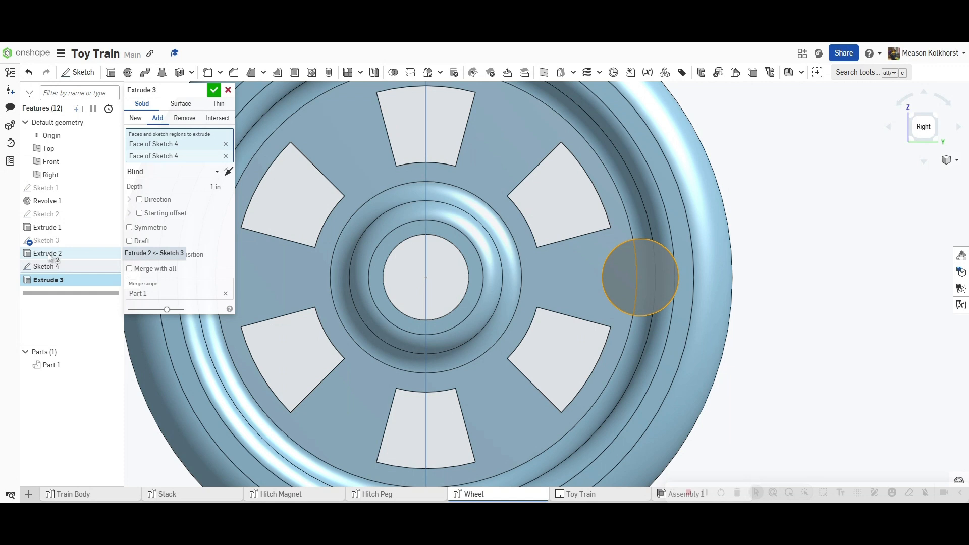
{"action": "left_click", "coordinate": [226, 156]}
{"action": "left_click", "coordinate": [226, 144]}
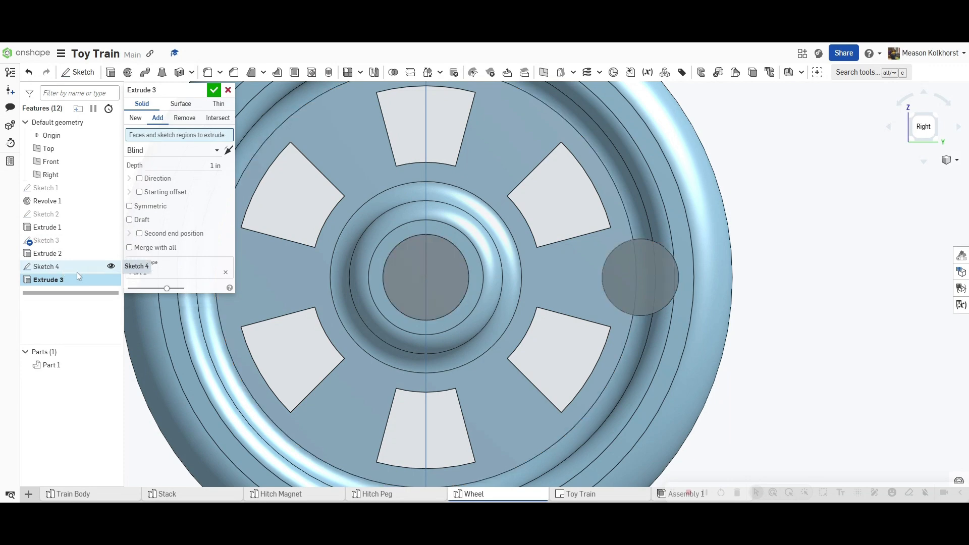
{"action": "left_click", "coordinate": [61, 266]}
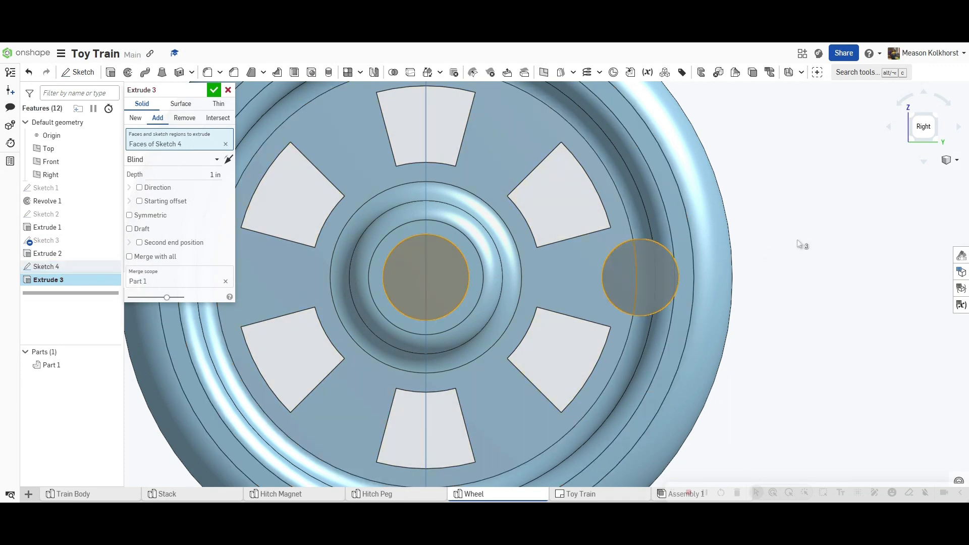
{"action": "right_click_drag", "start_coordinate": [797, 240], "coordinate": [791, 266]}
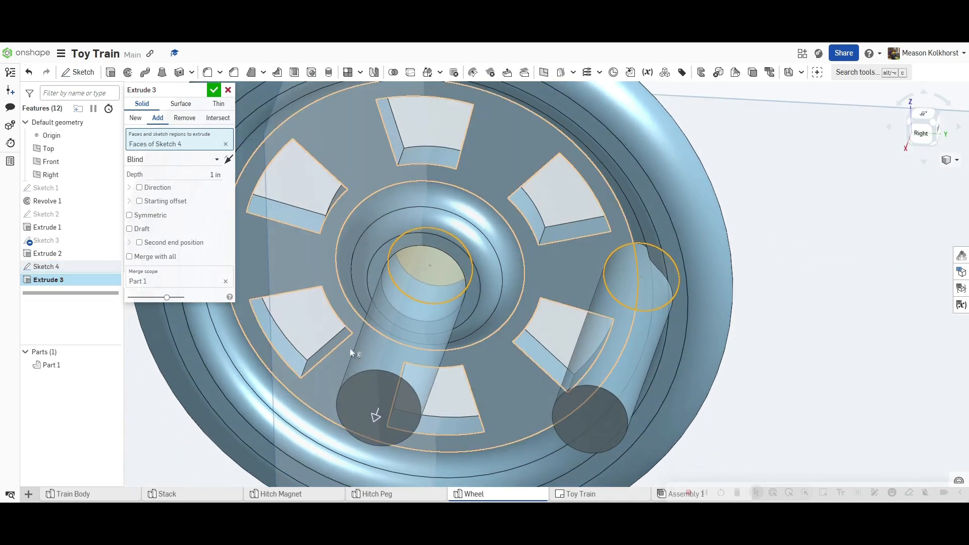
{"action": "left_click", "coordinate": [426, 266]}
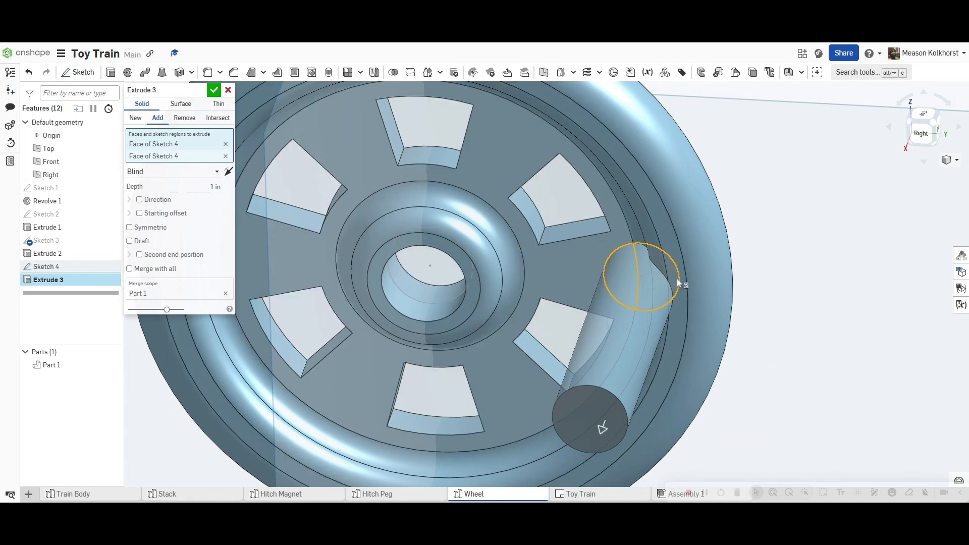
Step: Extrude the circle near the rim outward as a peg with a blind depth of 0.375 in, added to the wheel
{"action": "right_click_drag", "start_coordinate": [765, 244], "coordinate": [786, 208]}
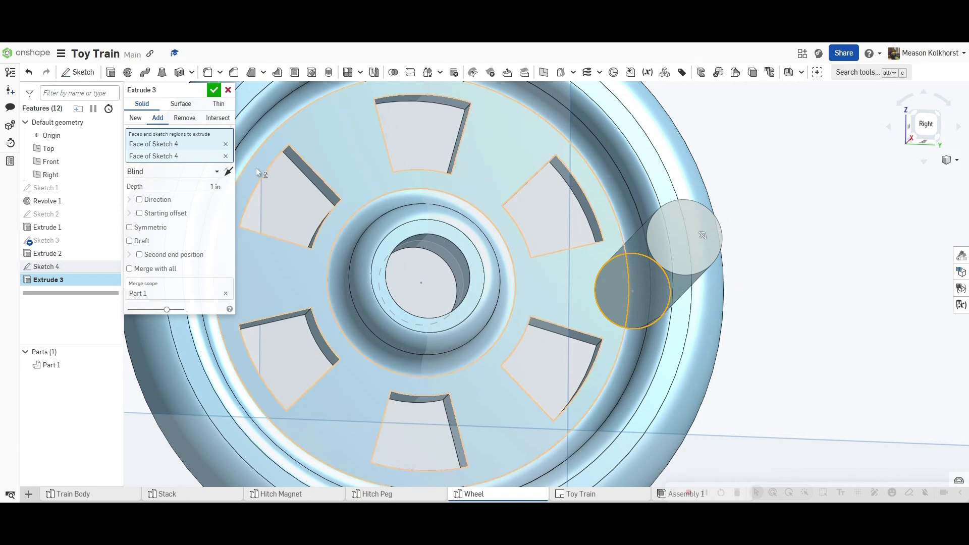
{"action": "left_click", "coordinate": [214, 187]}
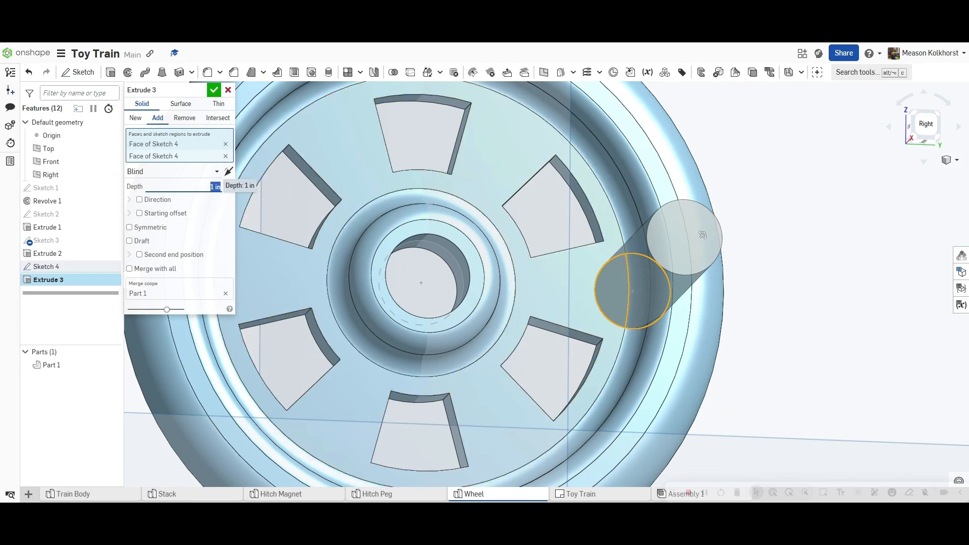
{"action": "type", "text": ".375"}
{"action": "key", "text": "Return"}
{"action": "right_click_drag", "start_coordinate": [779, 262], "coordinate": [810, 263]}
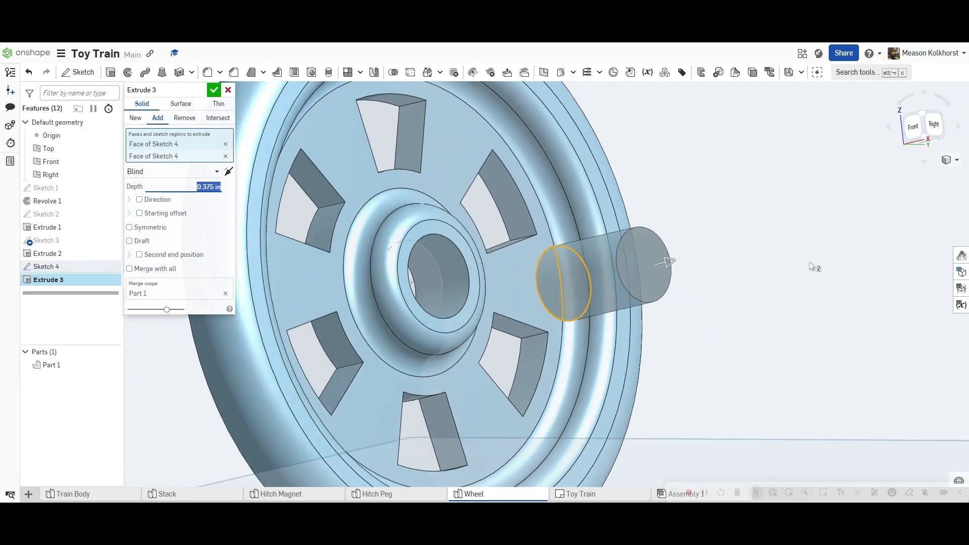
{"action": "left_click", "coordinate": [214, 90]}
Step: Sketch a 0.125 in diameter circle centred on the peg's end face and finish the sketch
{"action": "left_click", "coordinate": [78, 73]}
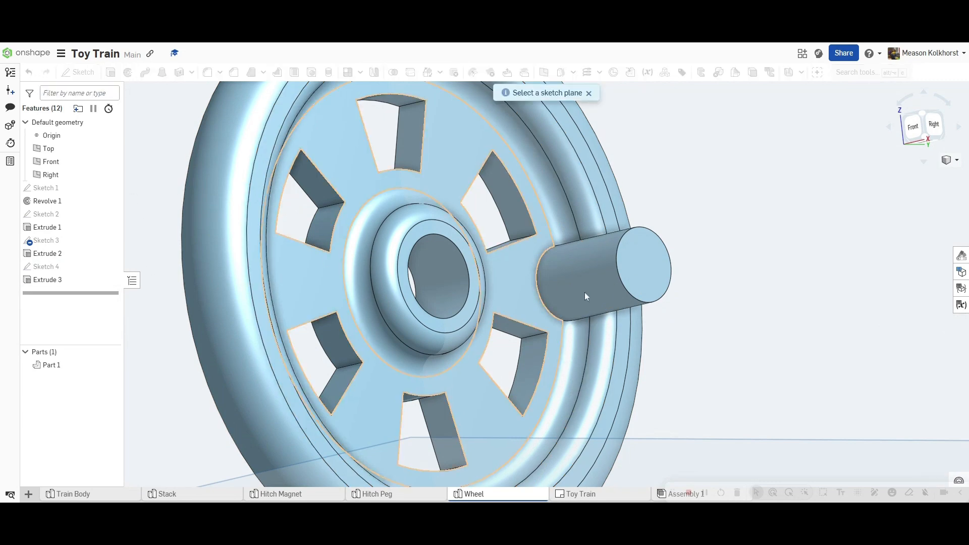
{"action": "left_click", "coordinate": [644, 268]}
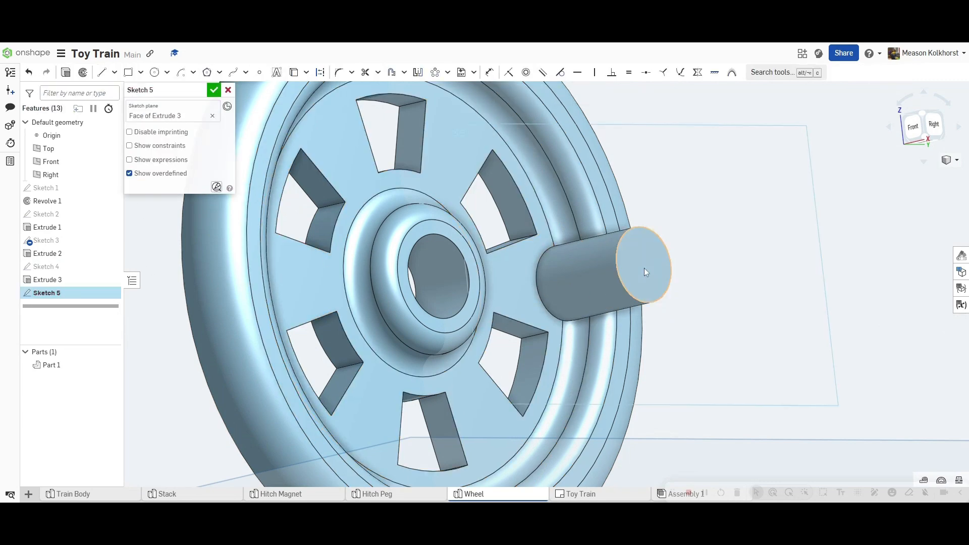
{"action": "left_click", "coordinate": [150, 75]}
{"action": "left_click", "coordinate": [645, 264]}
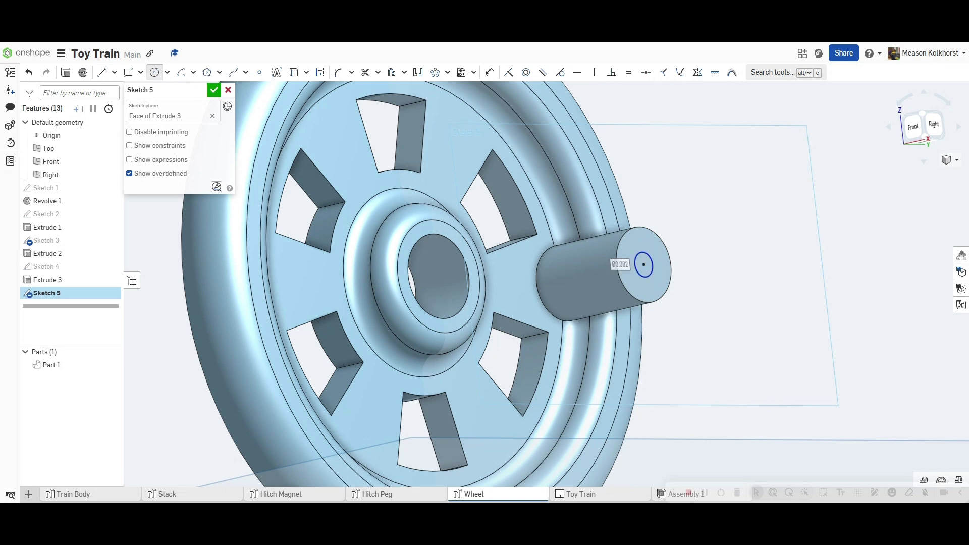
{"action": "type", "text": ".1"}
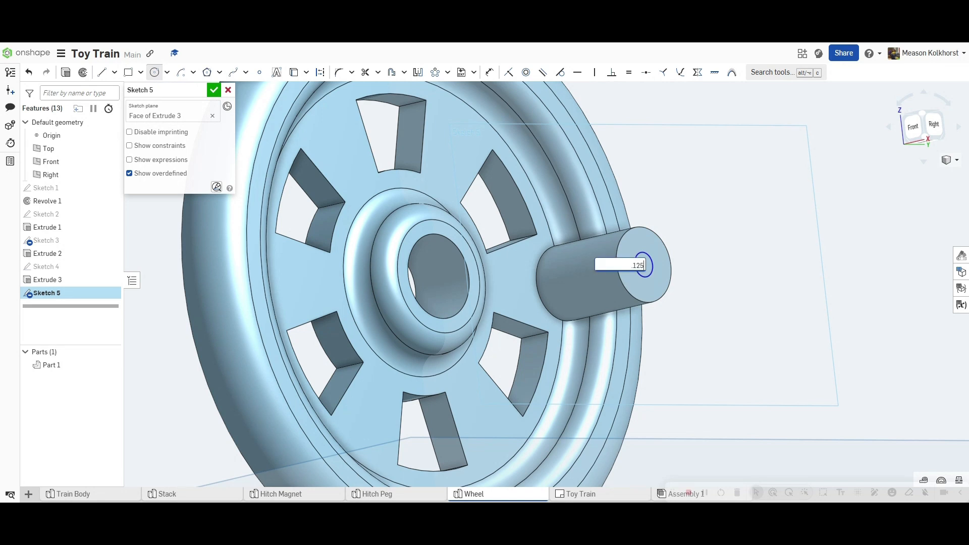
{"action": "type", "text": "25"}
{"action": "key", "text": "Return"}
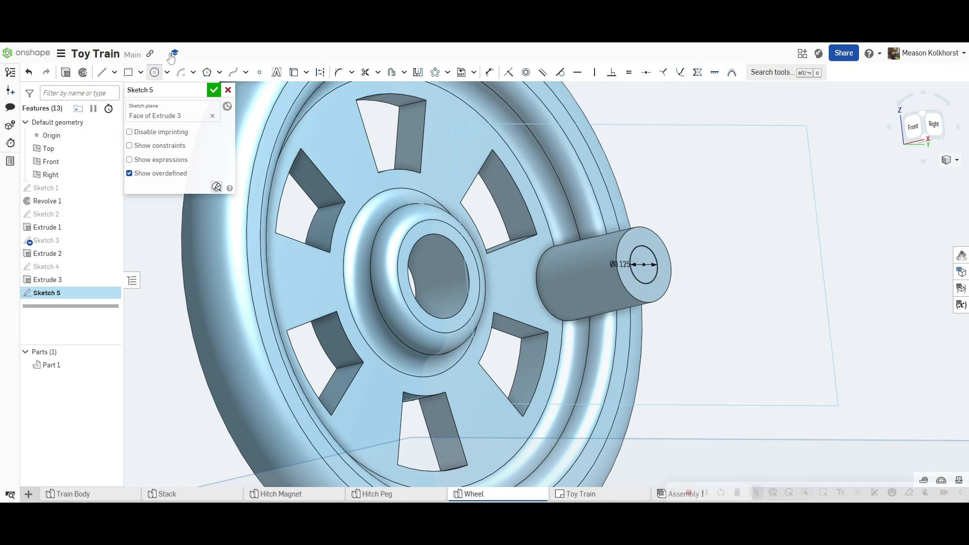
{"action": "left_click", "coordinate": [214, 90]}
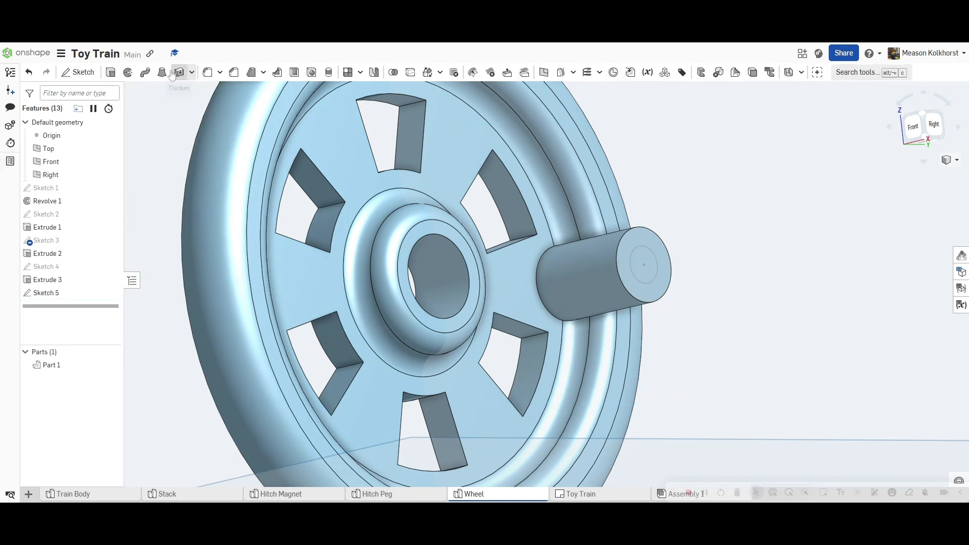
Step: Extrude the 0.125 in circle outward from the peg's end, blind 0.125 in deep, added to the wheel
{"action": "left_click", "coordinate": [110, 73]}
{"action": "left_click", "coordinate": [644, 267]}
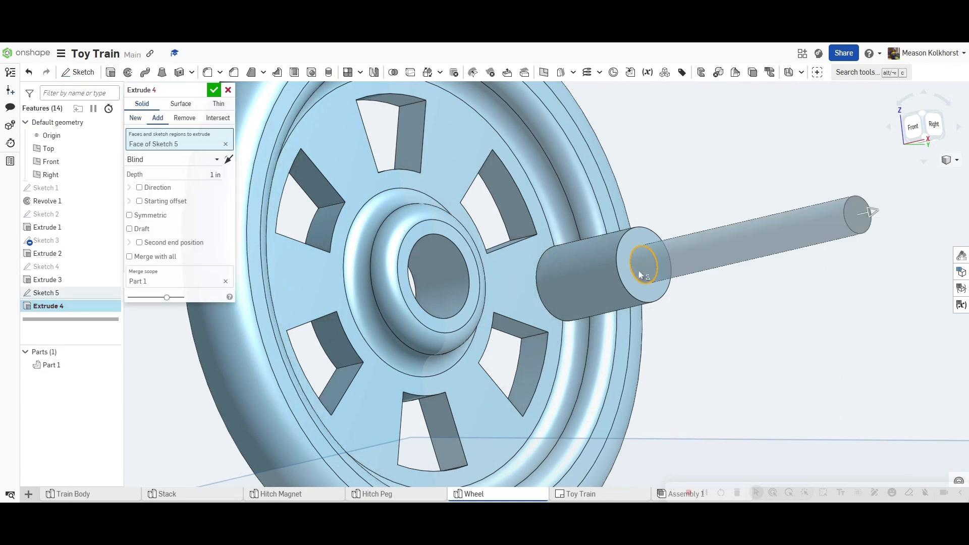
{"action": "left_click", "coordinate": [219, 174]}
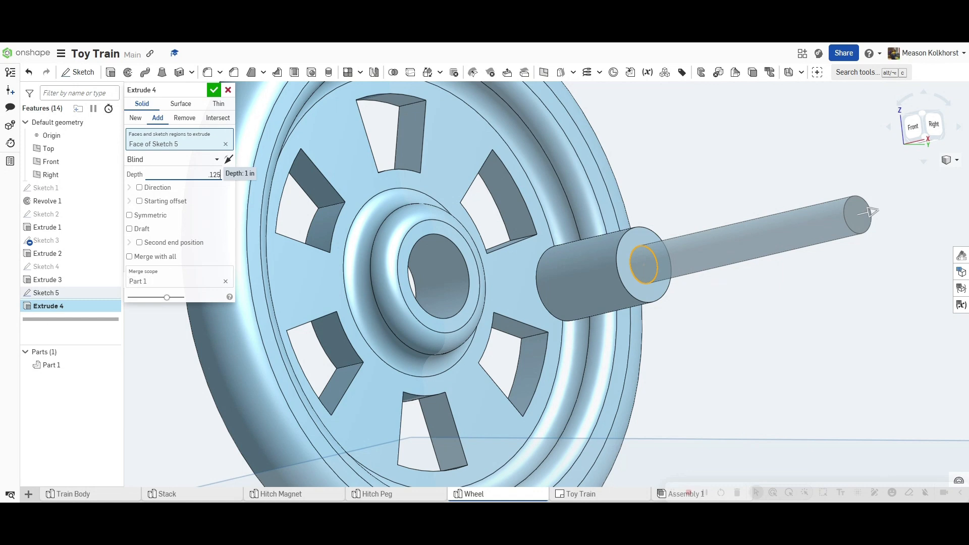
{"action": "key", "text": "Return"}
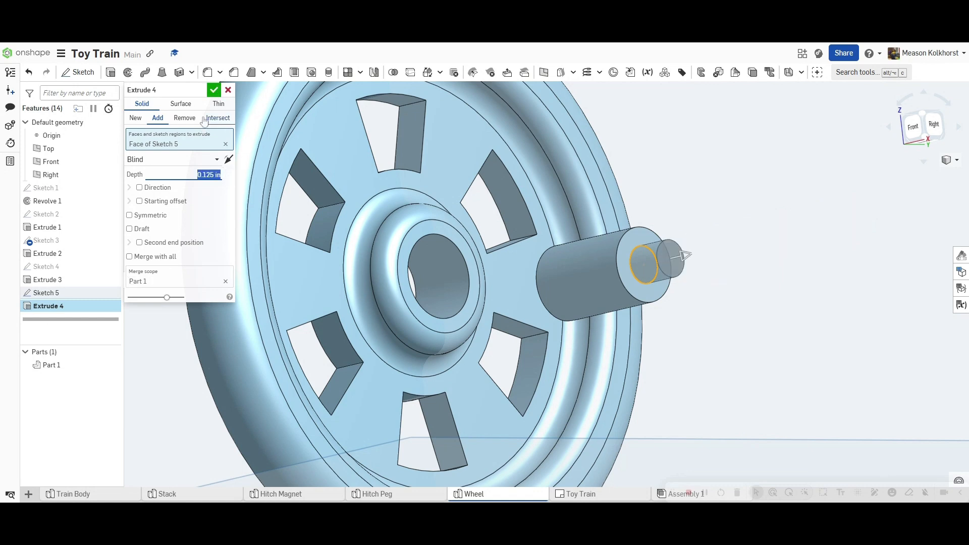
{"action": "left_click", "coordinate": [218, 90]}
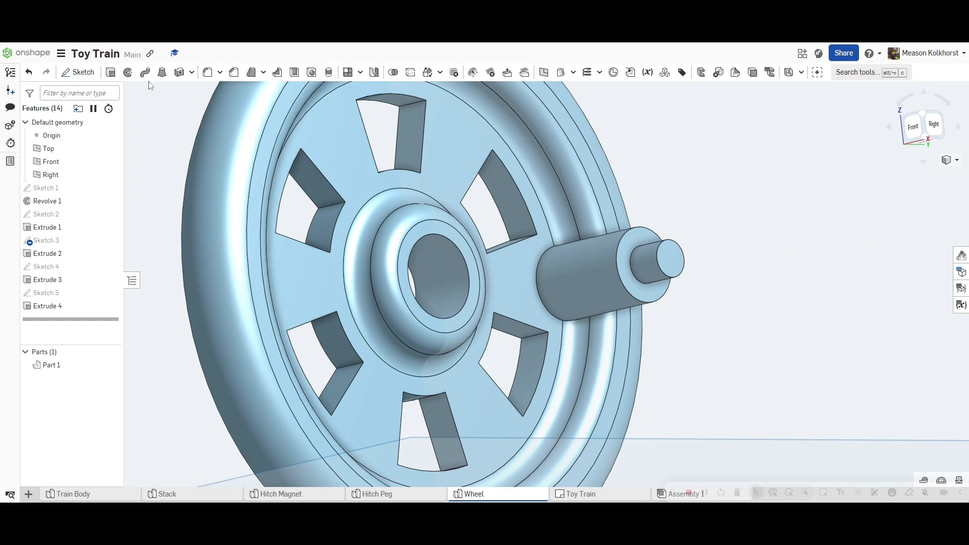
Step: Sketch a 0.0625 in diameter circle centred on the end face of the smaller peg and finish the sketch
{"action": "left_click", "coordinate": [77, 72]}
{"action": "left_click", "coordinate": [671, 259]}
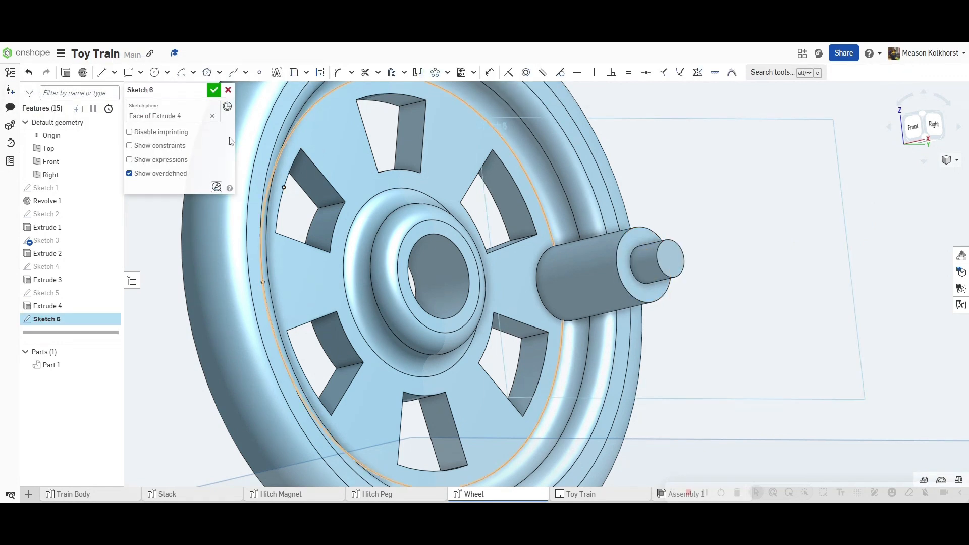
{"action": "left_click", "coordinate": [155, 72]}
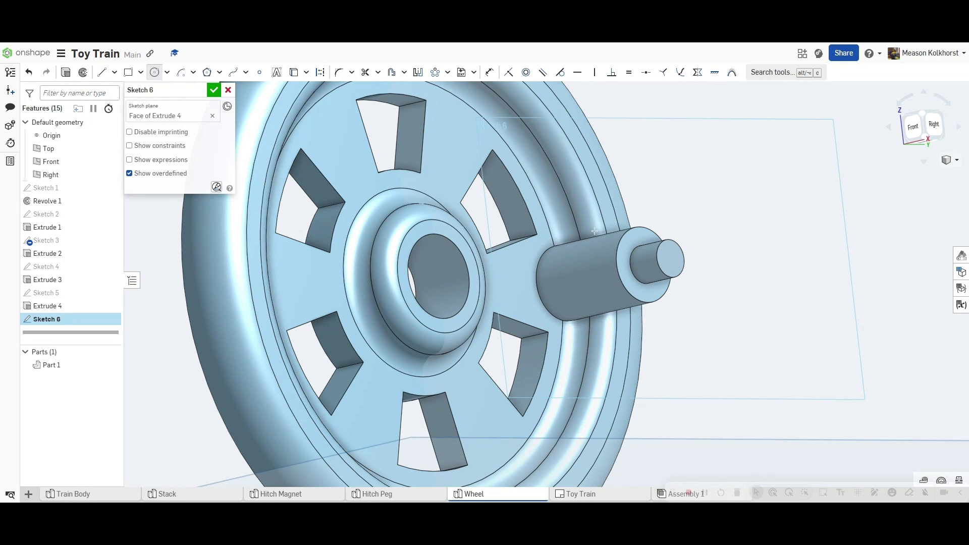
{"action": "left_click", "coordinate": [671, 259]}
{"action": "left_click", "coordinate": [676, 266]}
{"action": "type", "text": ".0625"}
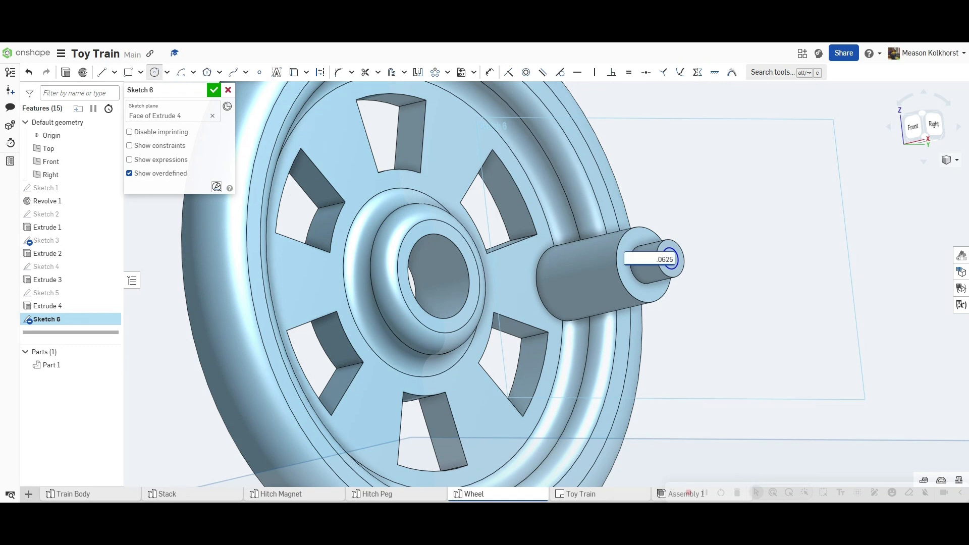
{"action": "key", "text": "Return"}
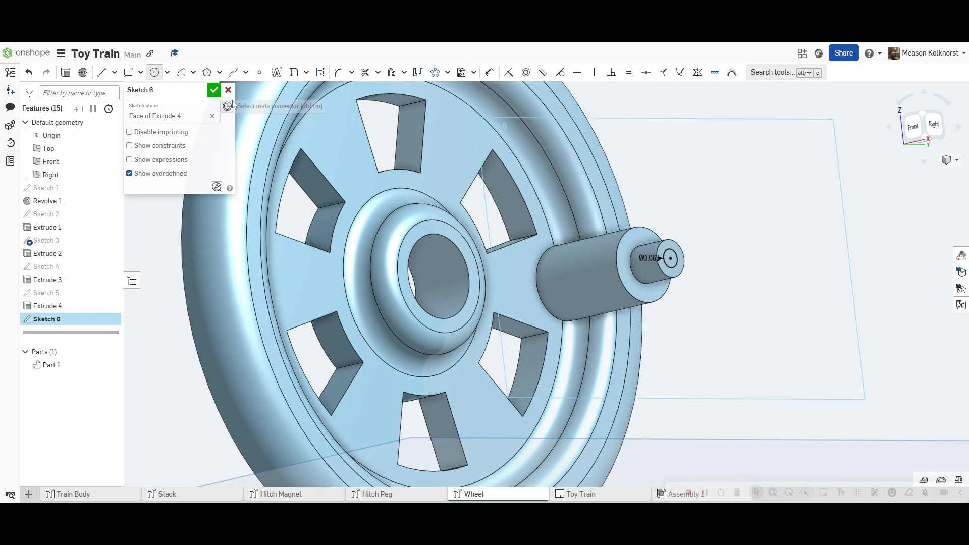
{"action": "left_click", "coordinate": [214, 90]}
Step: Cut the 0.0625 in circle into the peg's end as a hole with a blind depth of 0.25 in
{"action": "left_click", "coordinate": [113, 75]}
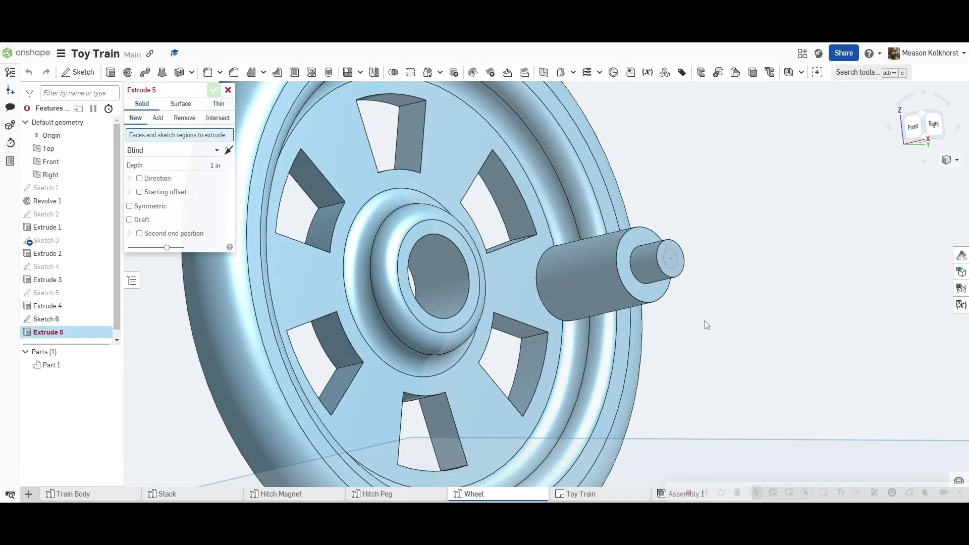
{"action": "left_click", "coordinate": [671, 259]}
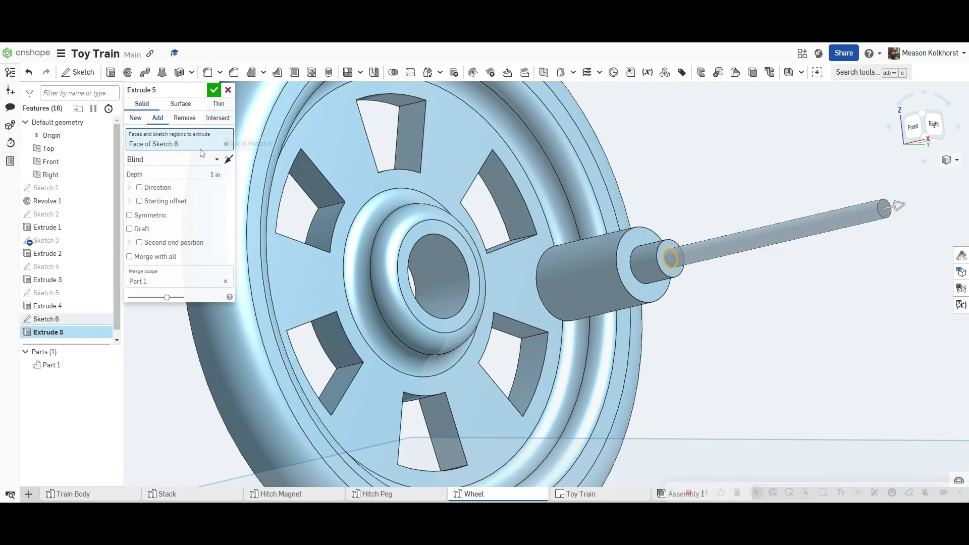
{"action": "left_click", "coordinate": [184, 117]}
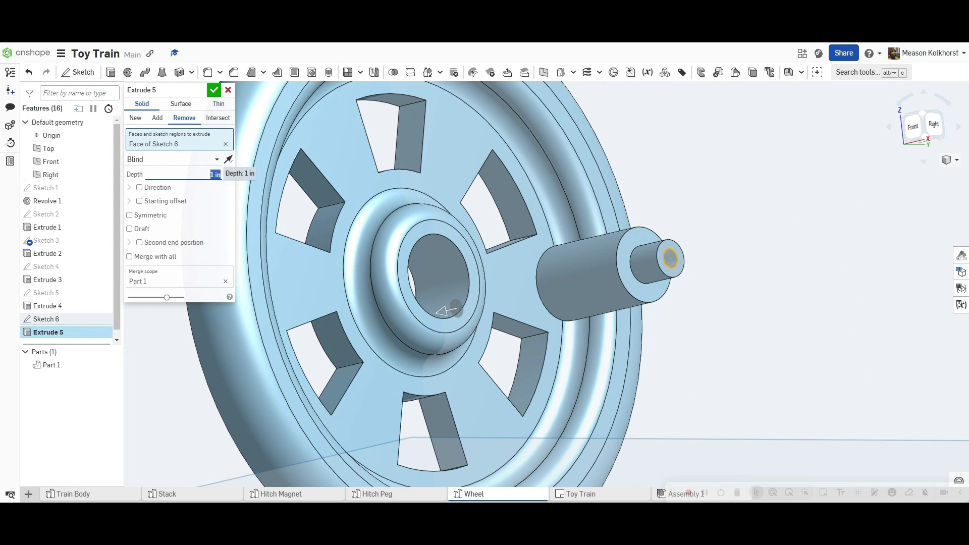
{"action": "key", "text": "Return"}
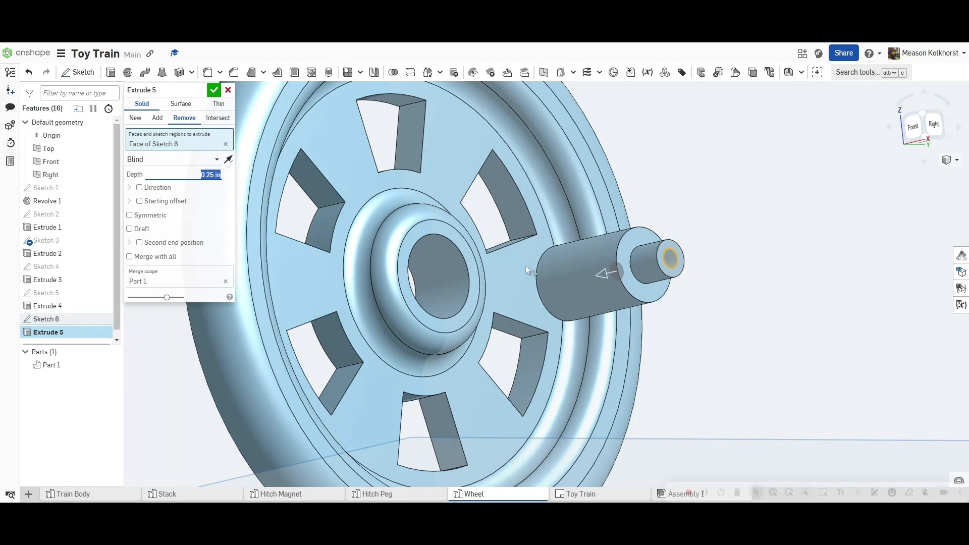
{"action": "left_click", "coordinate": [214, 90]}
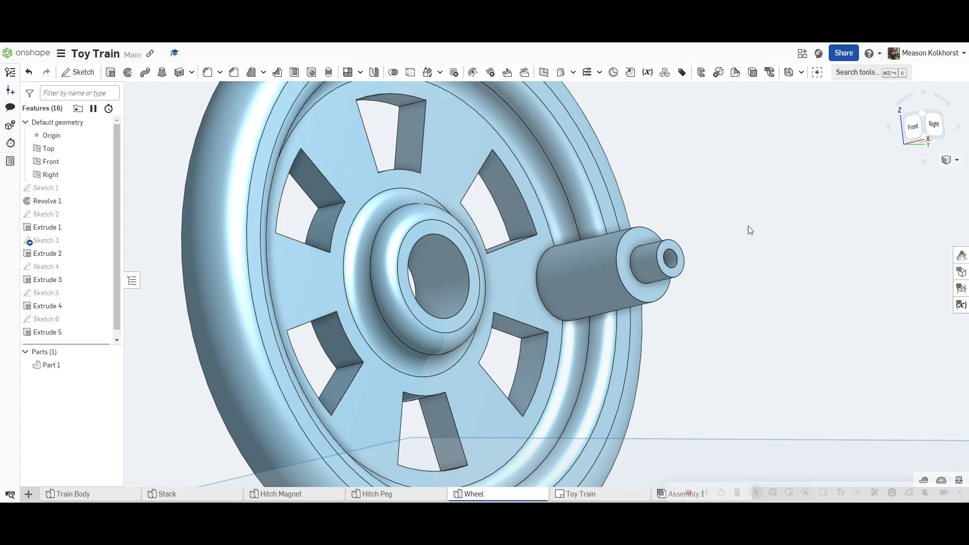
Step: Set the wheel part's appearance to a mixed dusty pink, colour B66B82
{"action": "key", "text": "shift+4"}
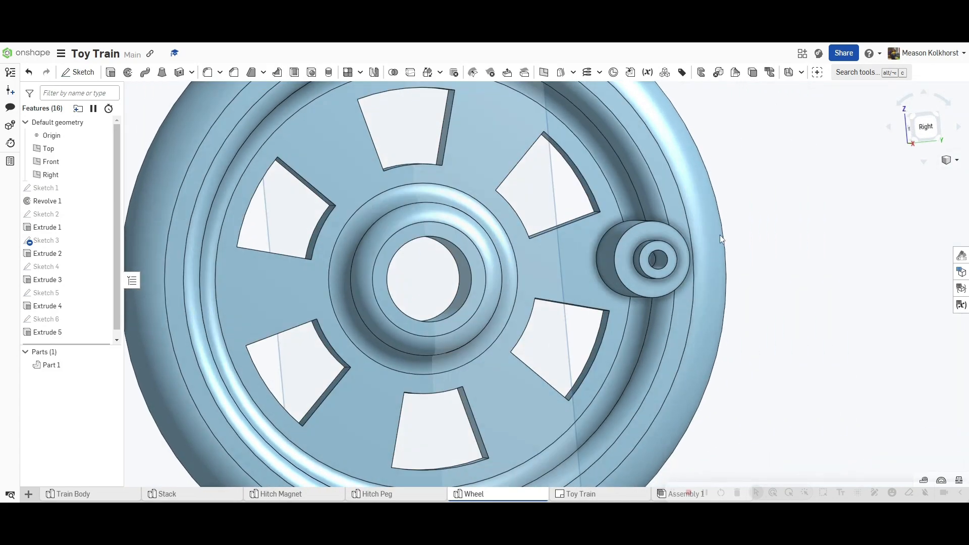
{"action": "mouse_move", "coordinate": [720, 236]}
{"action": "right_mouse_down"}
{"action": "mouse_move", "coordinate": [735, 226]}
{"action": "mouse_move", "coordinate": [730, 240]}
{"action": "right_mouse_up"}
{"action": "scroll", "coordinate": [729, 242], "scroll_direction": "down", "scroll_amount": 3}
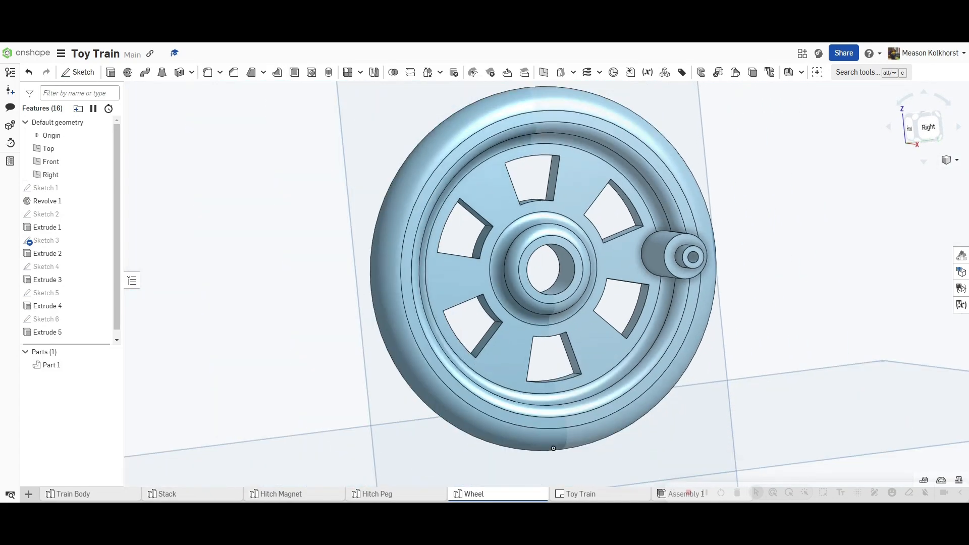
{"action": "left_click", "coordinate": [961, 256]}
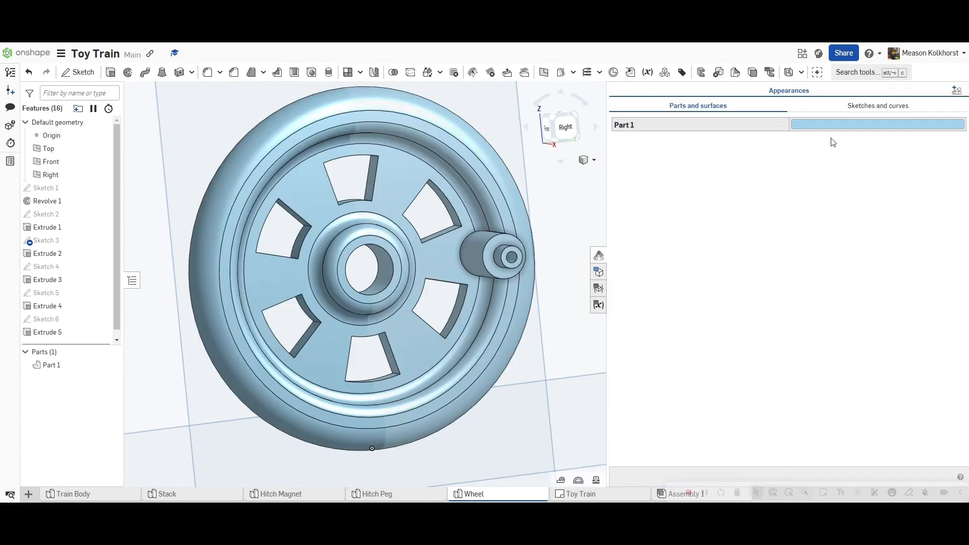
{"action": "left_click", "coordinate": [847, 124]}
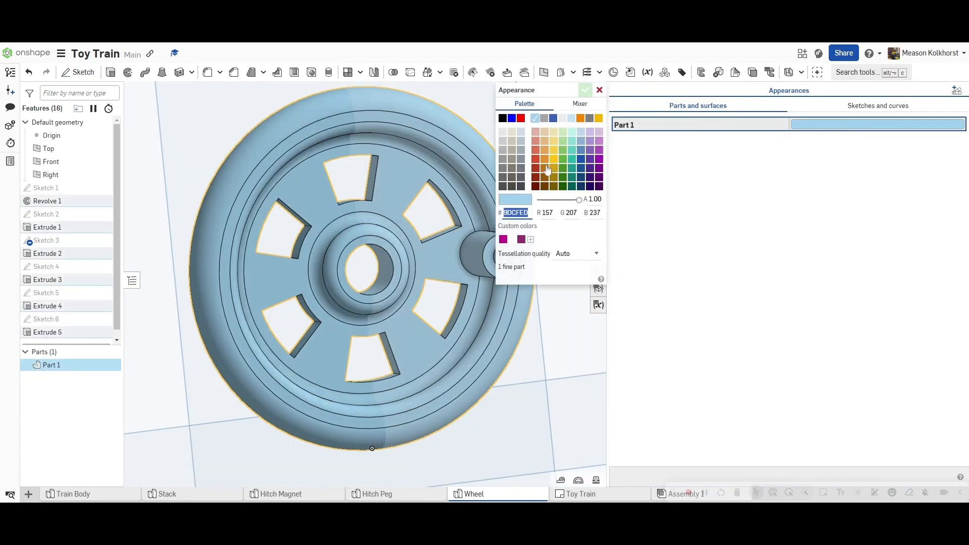
{"action": "left_click", "coordinate": [520, 118]}
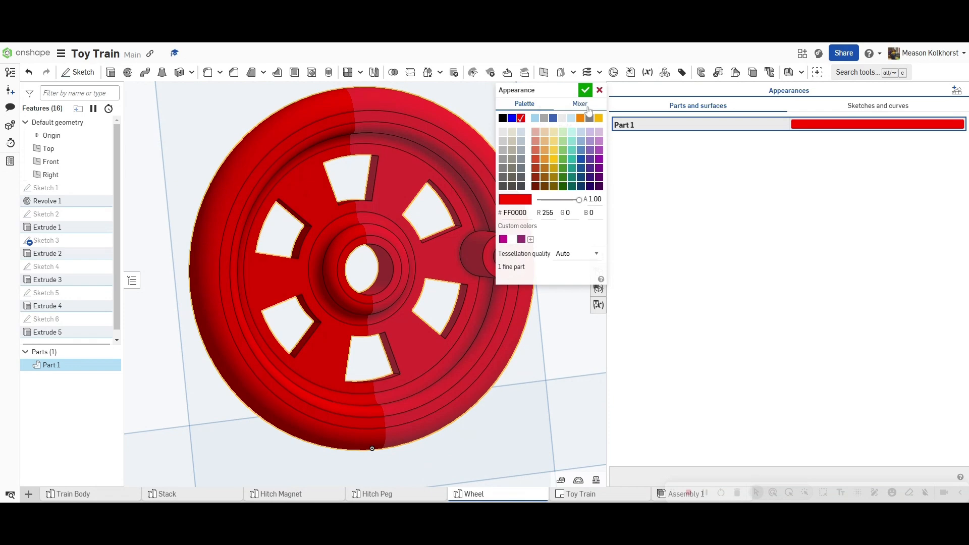
{"action": "left_click", "coordinate": [587, 107]}
{"action": "left_click_drag", "start_coordinate": [552, 153], "coordinate": [530, 135]}
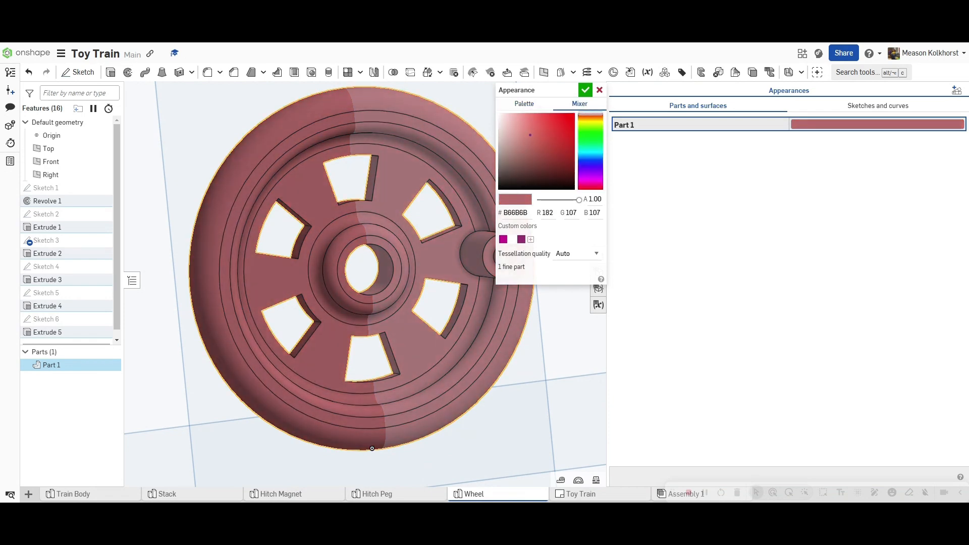
{"action": "left_click", "coordinate": [593, 182]}
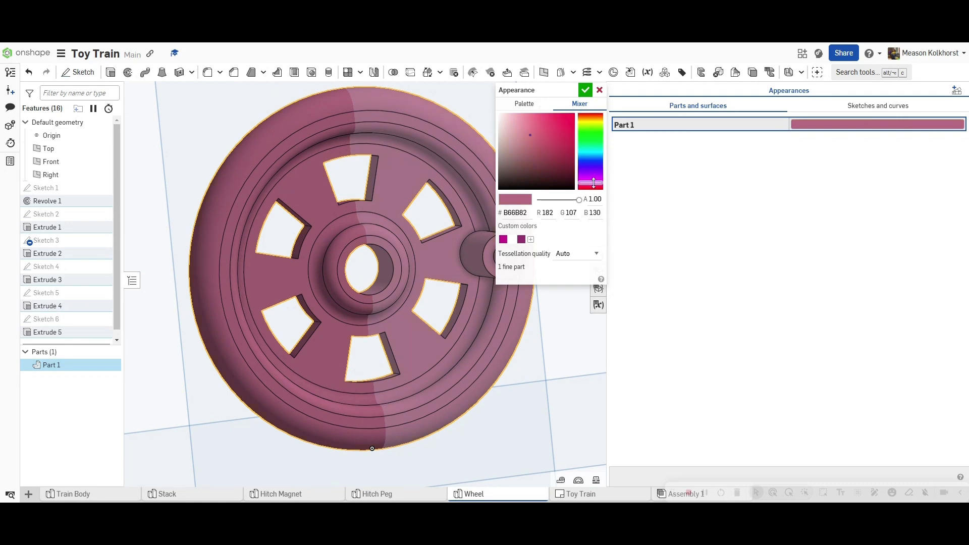
{"action": "left_click", "coordinate": [585, 89]}
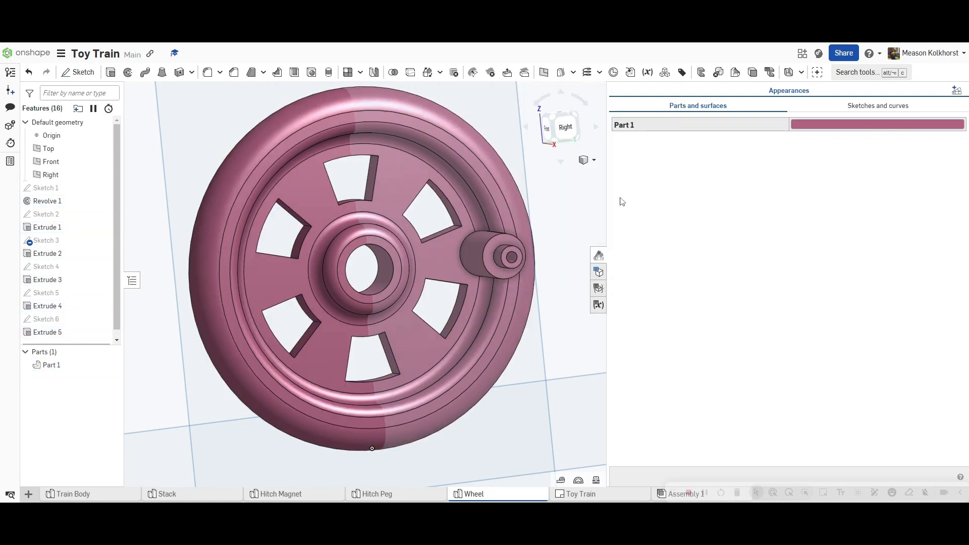
Step: Apply a yellow face appearance, colour FAB601, to the side and end faces of both peg sections and the face of the peg's hole
{"action": "left_click", "coordinate": [957, 93]}
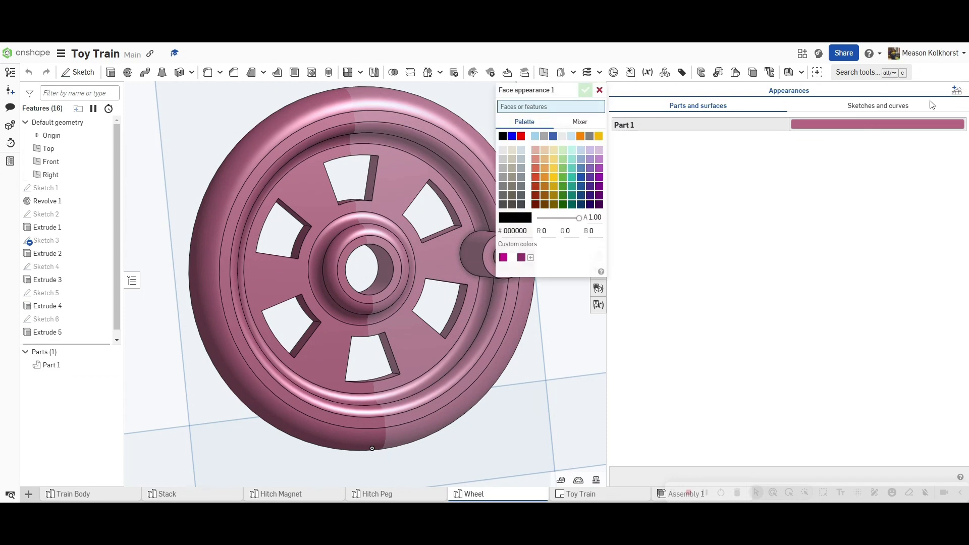
{"action": "left_click", "coordinate": [600, 137]}
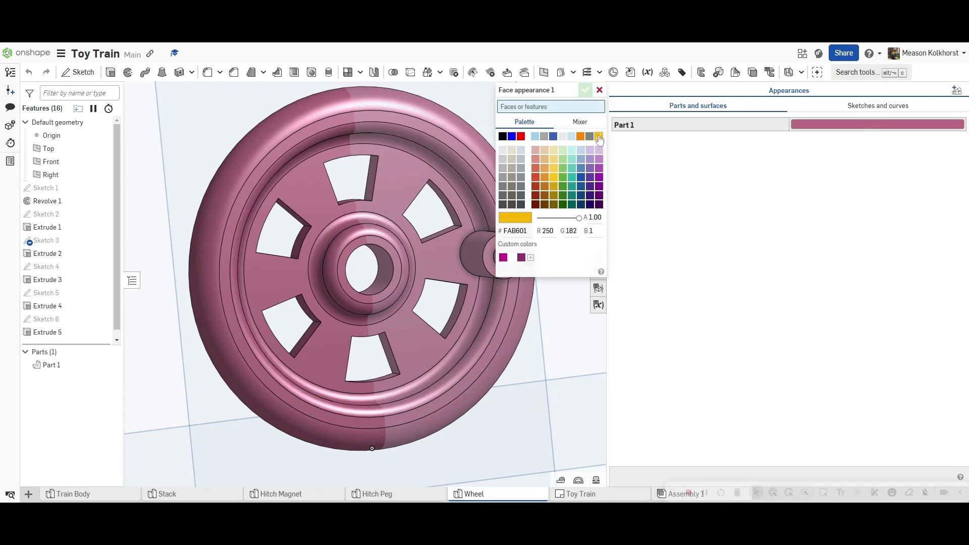
{"action": "left_click", "coordinate": [475, 258]}
{"action": "scroll", "coordinate": [476, 258], "scroll_direction": "down", "scroll_amount": 5}
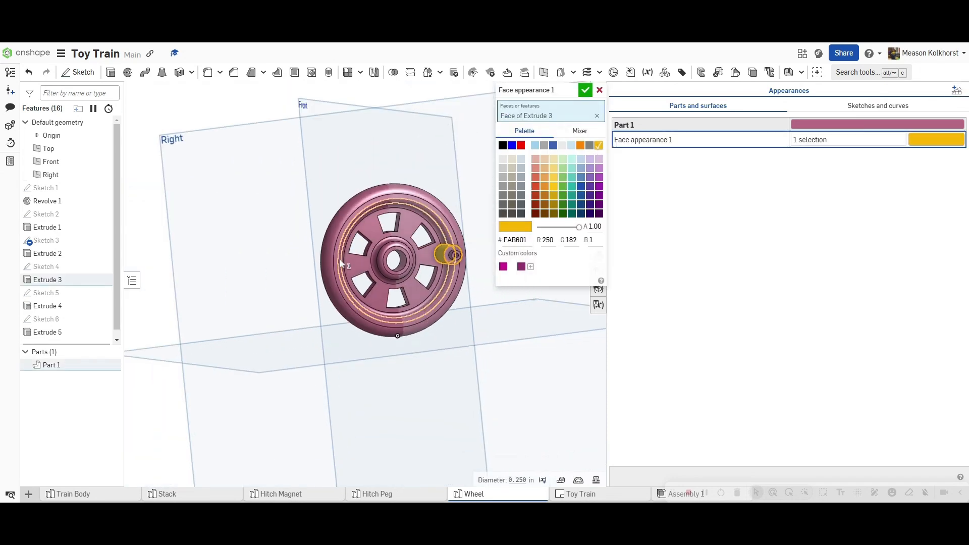
{"action": "scroll", "coordinate": [439, 259], "scroll_direction": "up", "scroll_amount": 5}
{"action": "left_click", "coordinate": [421, 271]}
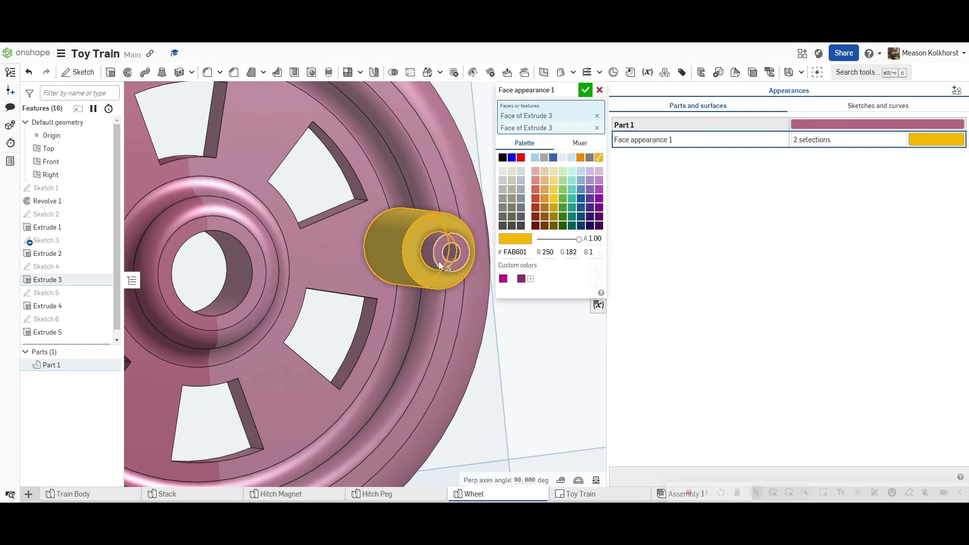
{"action": "left_click", "coordinate": [445, 266]}
{"action": "left_click", "coordinate": [449, 256]}
{"action": "left_click", "coordinate": [453, 255]}
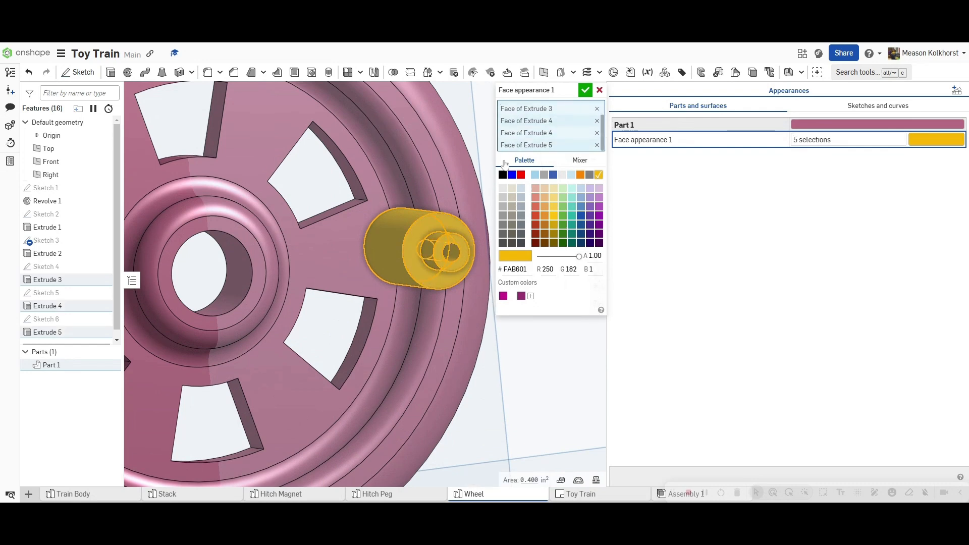
{"action": "left_click", "coordinate": [585, 90]}
{"action": "scroll", "coordinate": [465, 350], "scroll_direction": "down", "scroll_amount": 5}
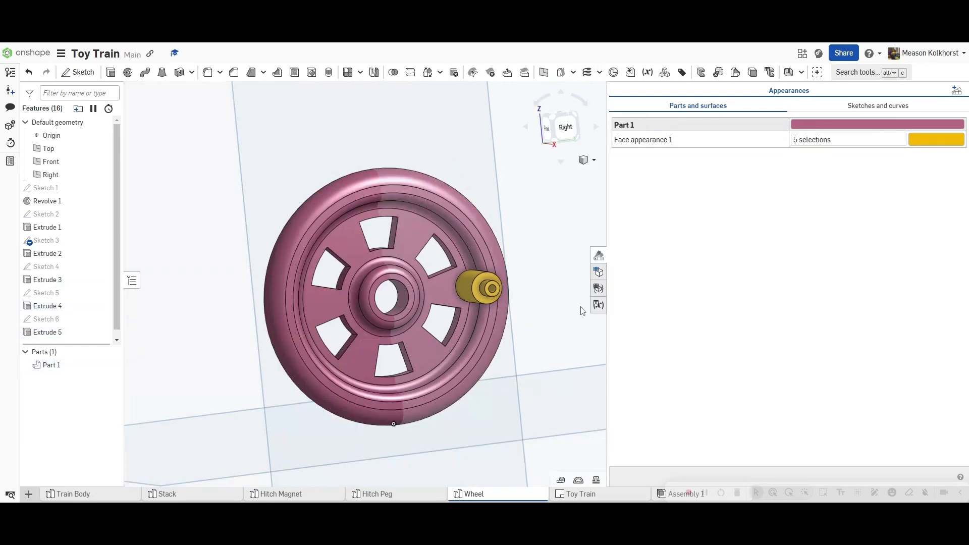
{"action": "scroll", "coordinate": [479, 369], "scroll_direction": "down", "scroll_amount": 2}
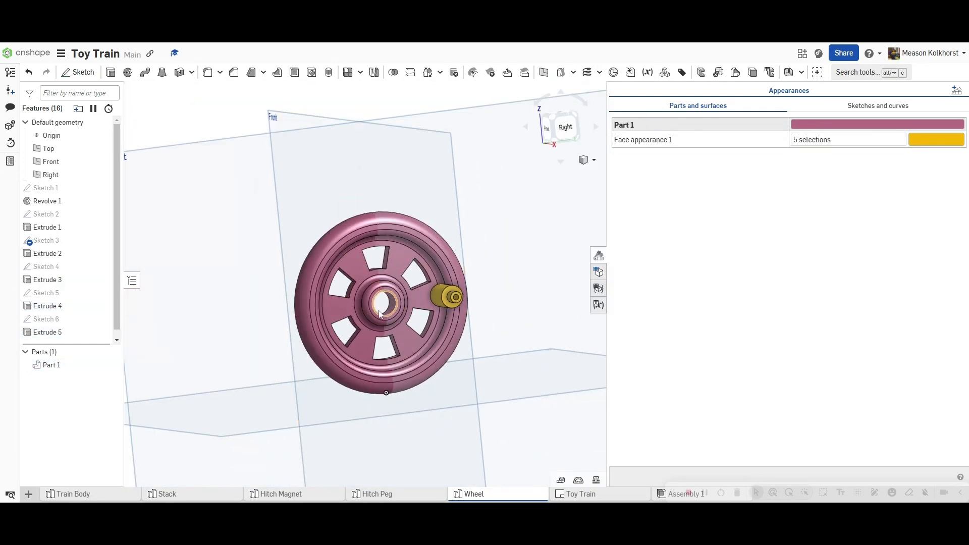
{"action": "left_click", "coordinate": [599, 256]}
Step: Rename the part as Wheel in the parts list
{"action": "right_click", "coordinate": [58, 369]}
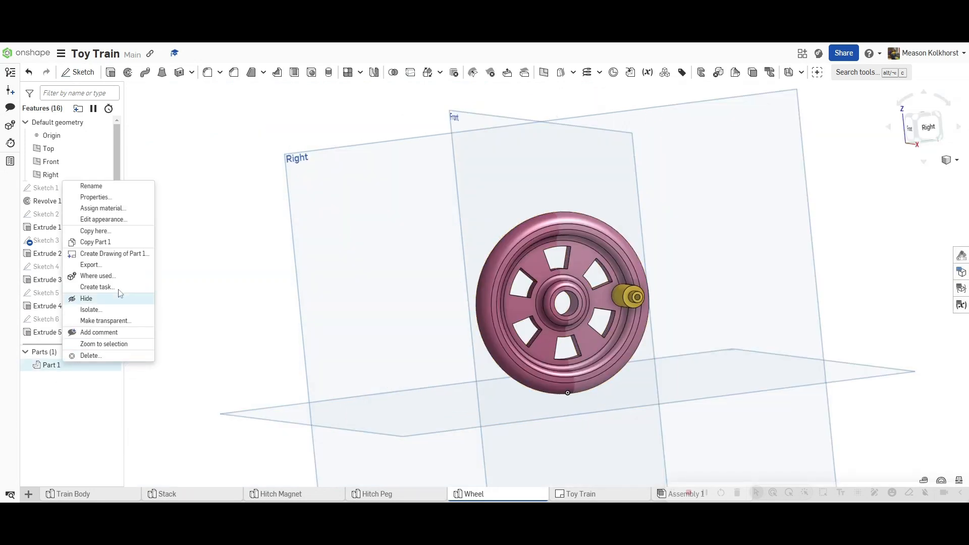
{"action": "left_click", "coordinate": [80, 186]}
{"action": "type", "text": "Wheel"}
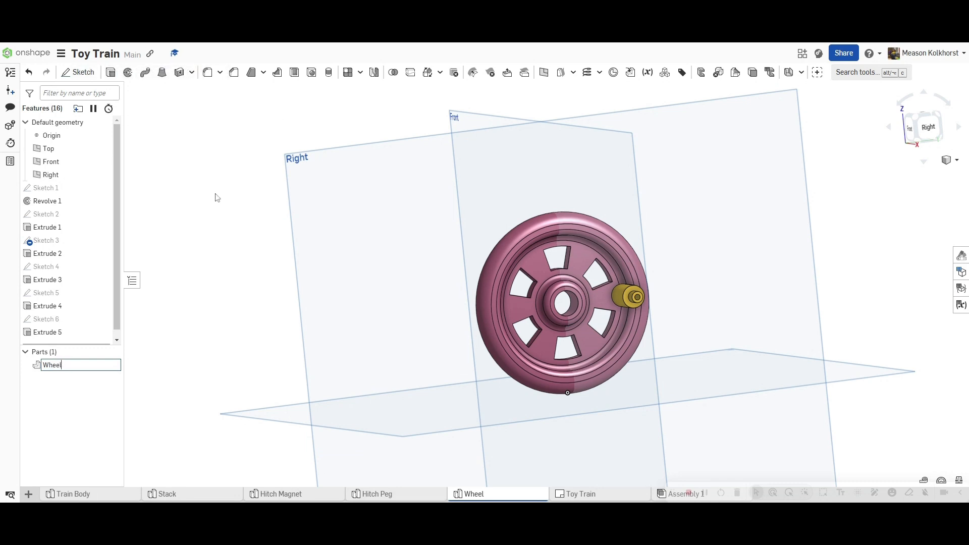
{"action": "key", "text": "Return"}
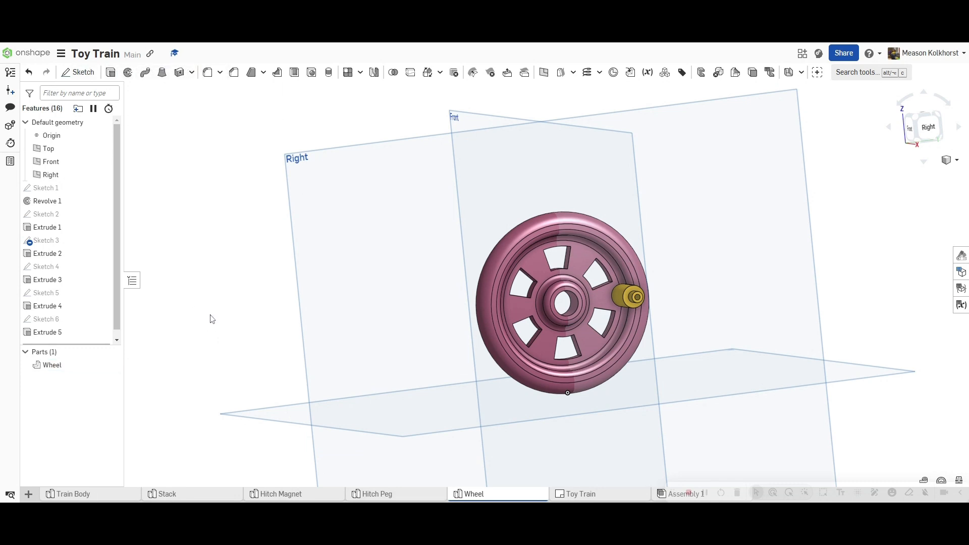